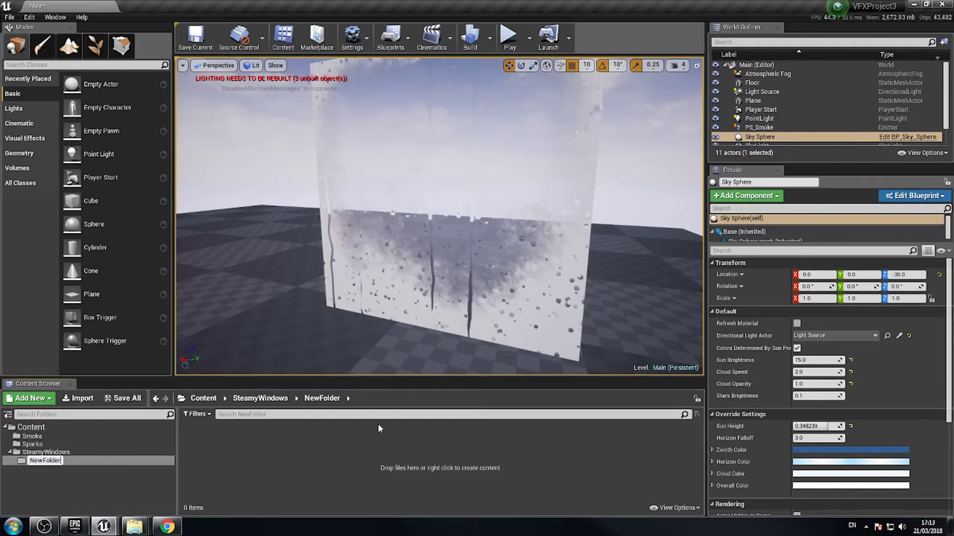
# Delete the empty NewFolder inside the SteamyWindows folder
pyautogui.click(44, 452)
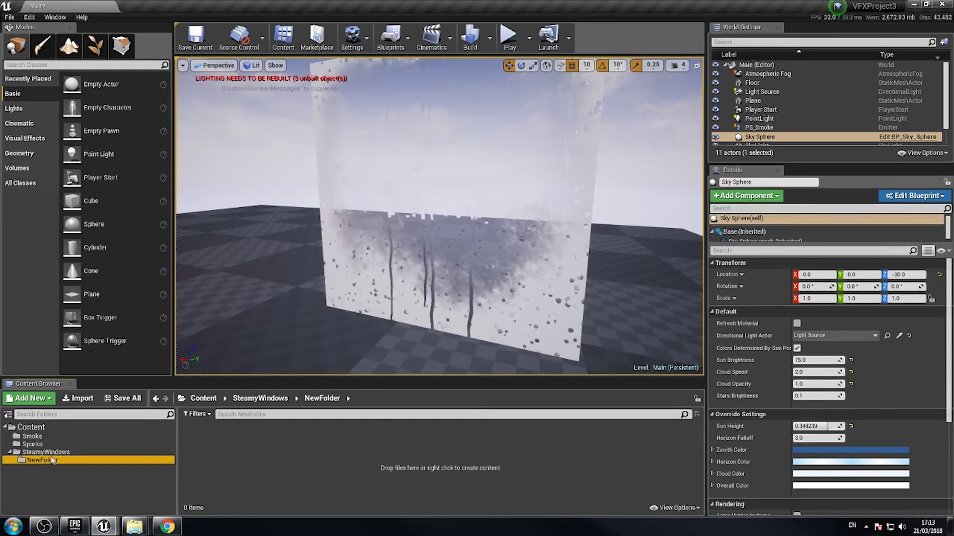
pyautogui.click(43, 461)
pyautogui.press('Delete')
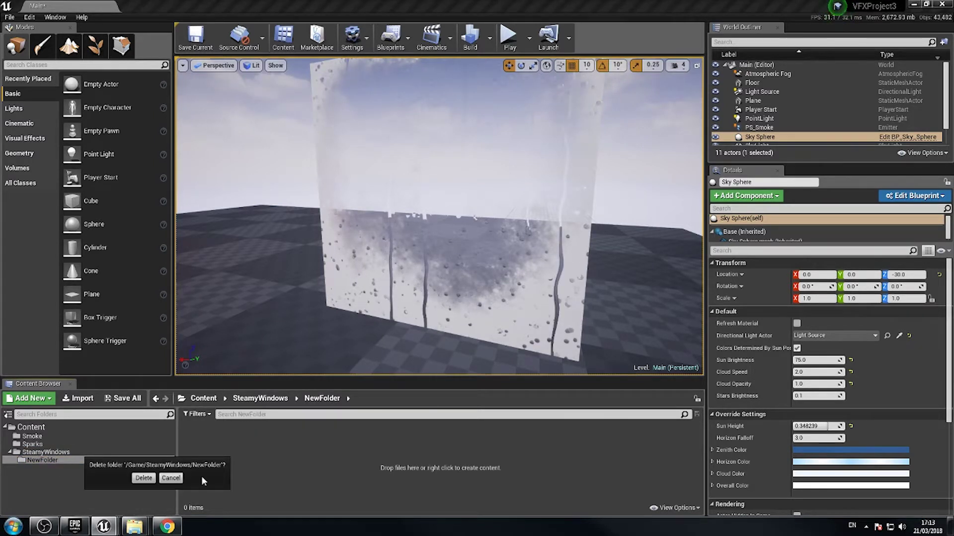
pyautogui.click(143, 478)
# Create a folder named UI directly under the Content folder
pyautogui.rightClick(32, 428)
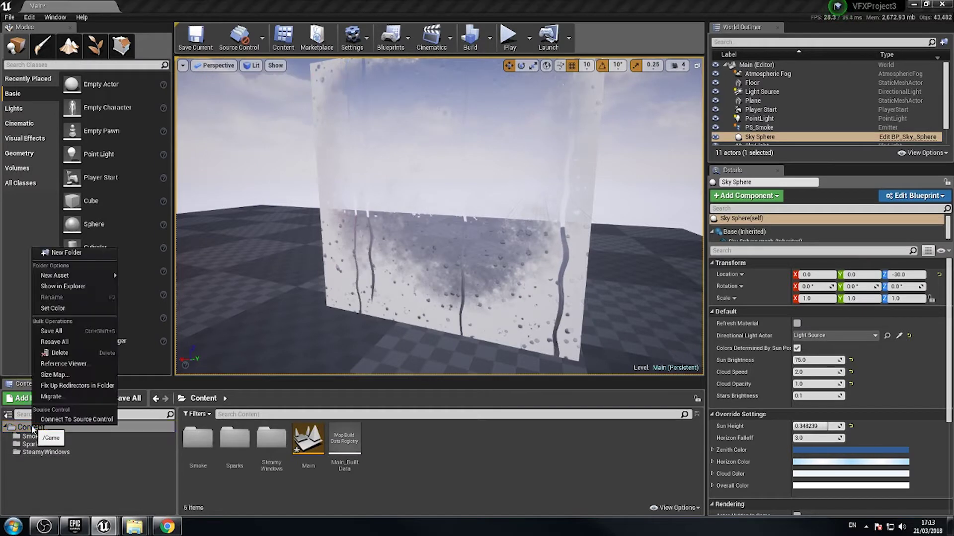
pyautogui.click(66, 252)
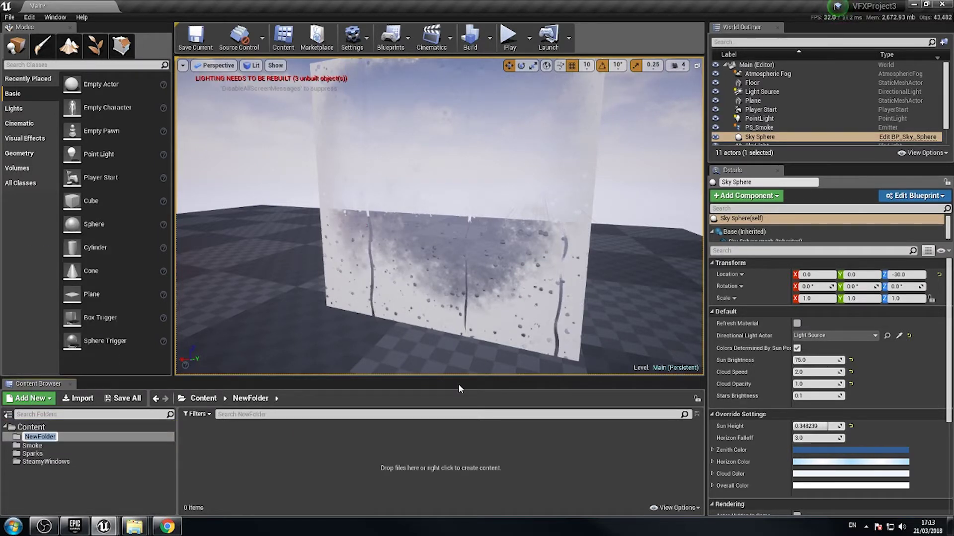
pyautogui.write('UI')
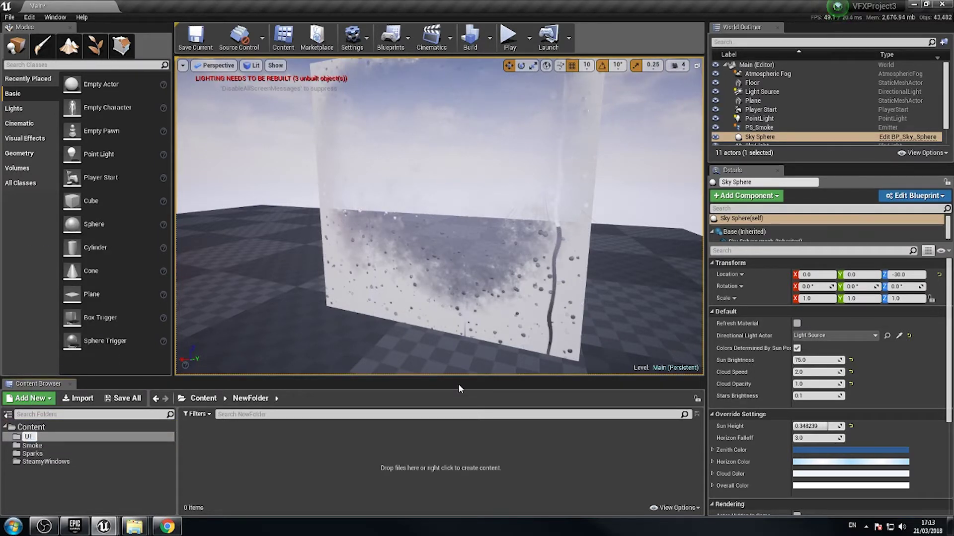
pyautogui.press('Return')
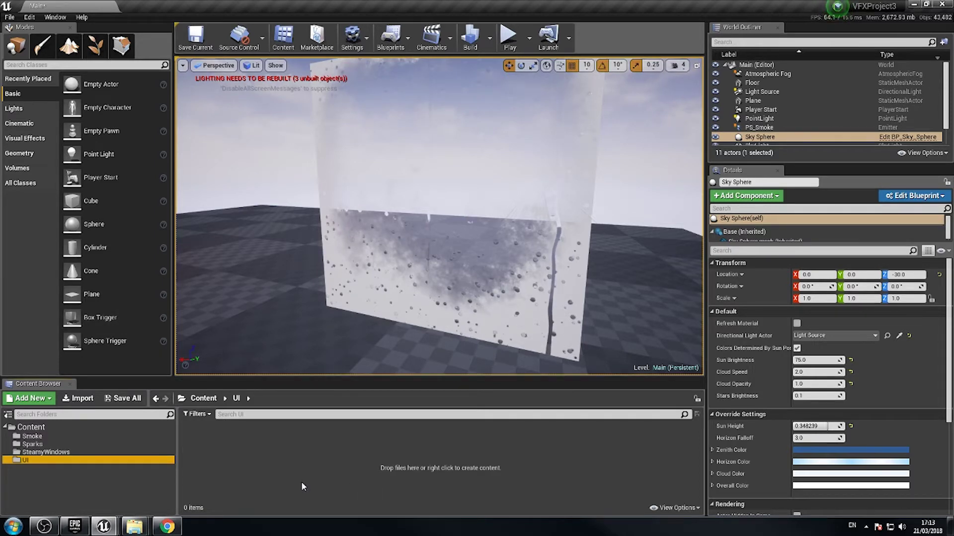
# Import Graph_output.tga, RndText.png and SciFi_Rotor.tga from the 04.VFX folder on disk into the UI content folder
pyautogui.click(304, 466)
pyautogui.hotkey('alt', 'Tab')
pyautogui.hotkey('alt', 'shift')
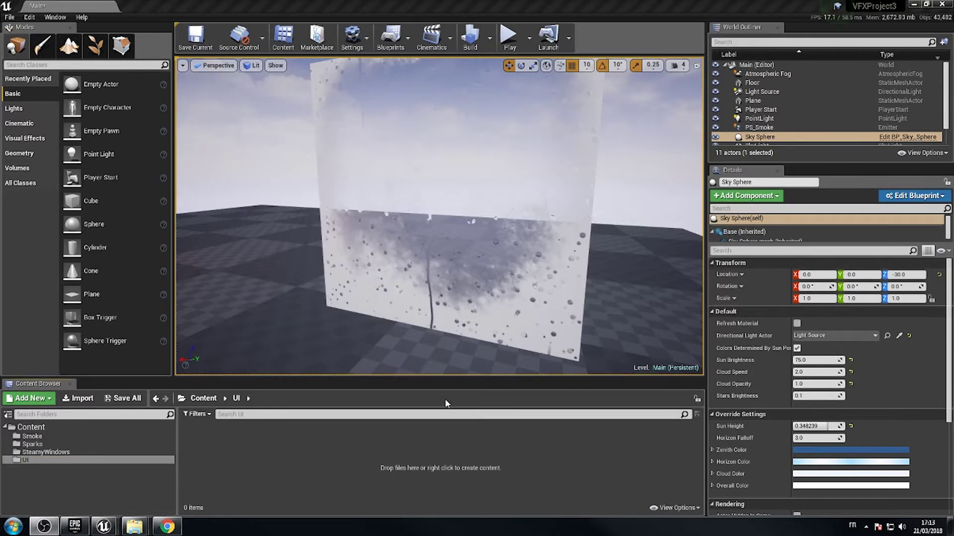
pyautogui.hotkey('alt', 'Tab')
pyautogui.hotkey('alt', 'Tab')
pyautogui.moveTo(515, 171); pyautogui.dragTo(572, 153)
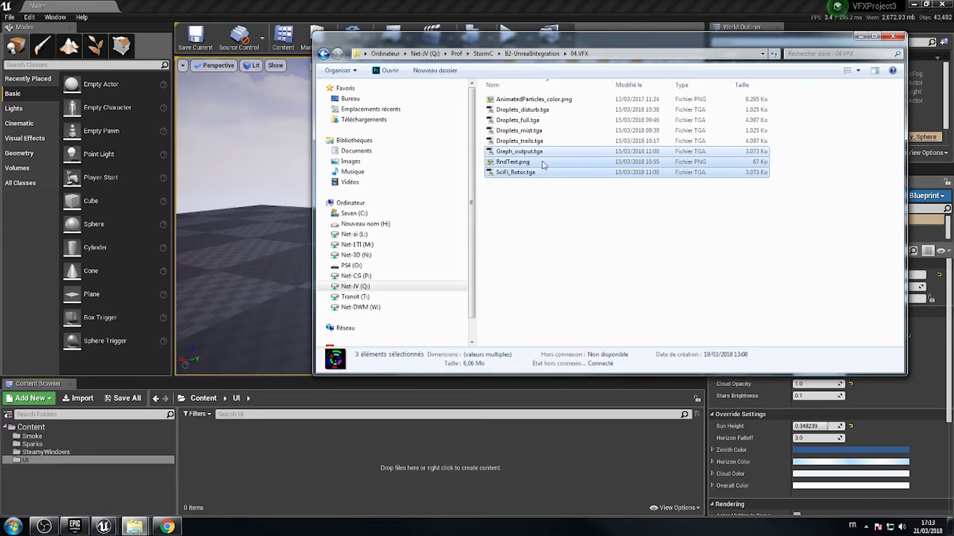
pyautogui.moveTo(543, 166); pyautogui.dragTo(434, 443)
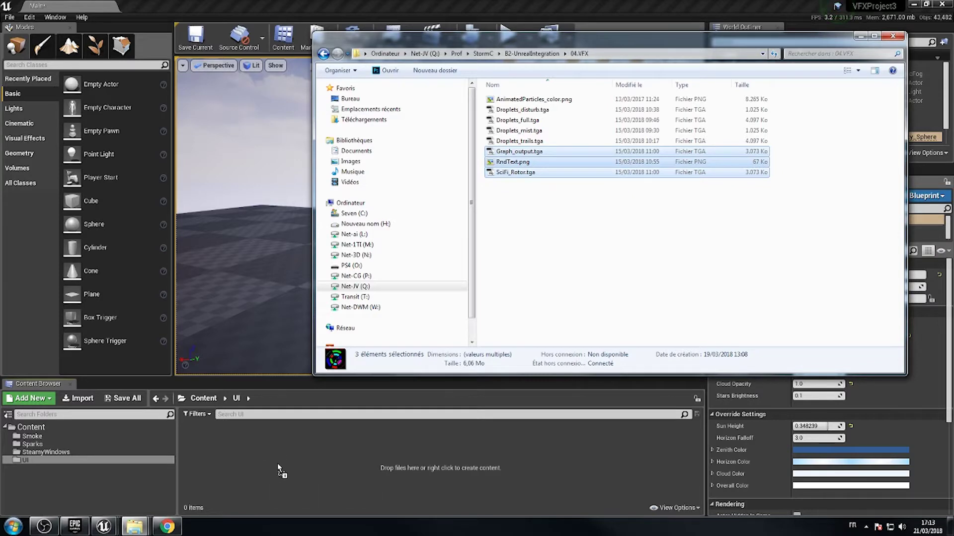
pyautogui.moveTo(296, 445); pyautogui.dragTo(295, 445)
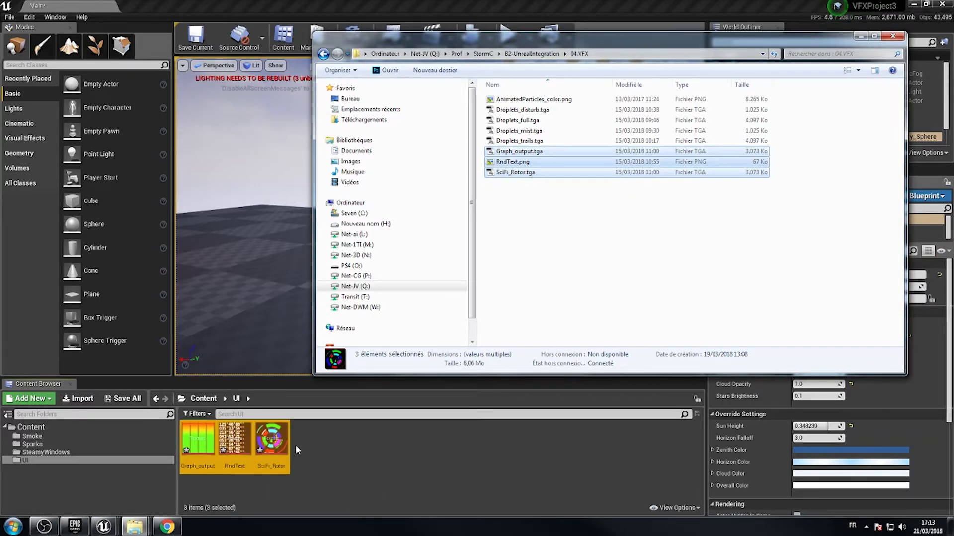
pyautogui.click(365, 451)
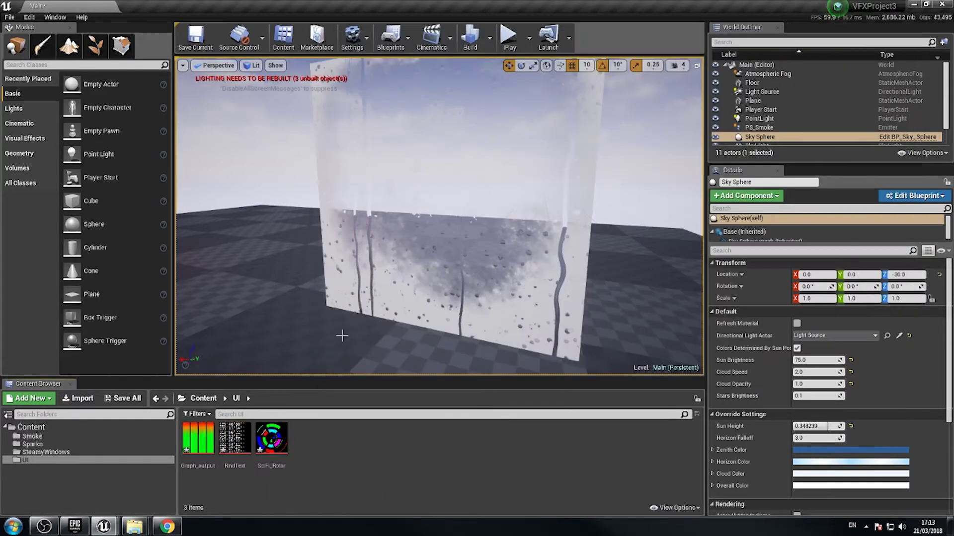
# Inspect the RndText texture in its own editor and close it
pyautogui.click(235, 439)
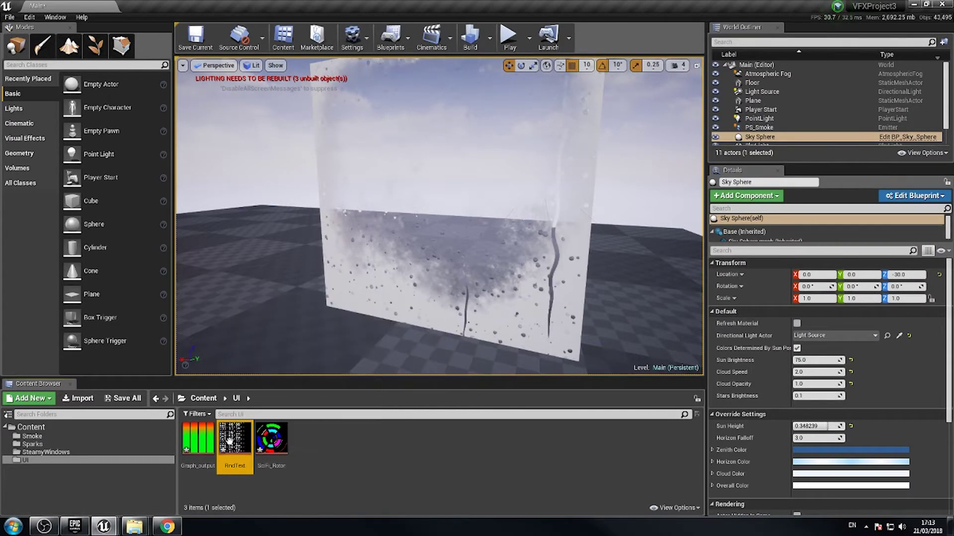
pyautogui.doubleClick(230, 441)
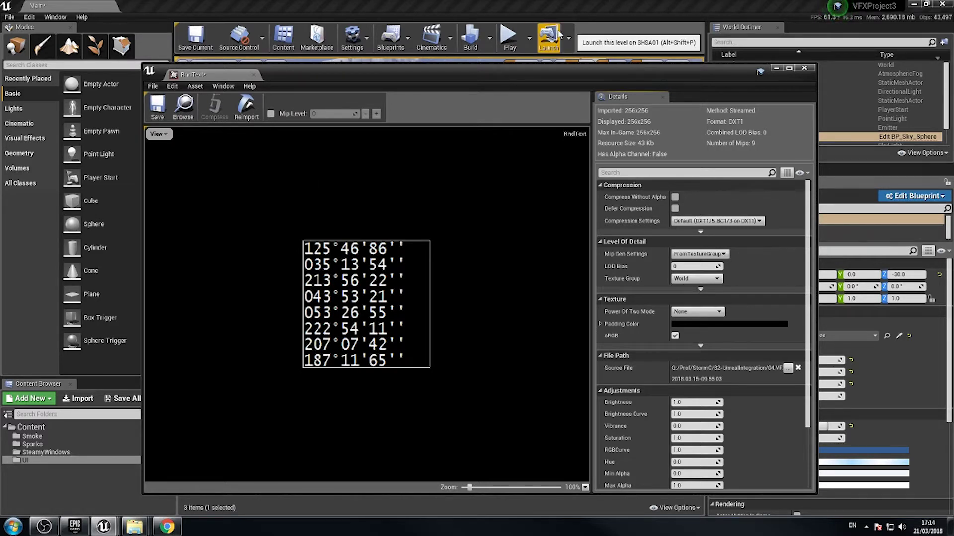
pyautogui.click(804, 69)
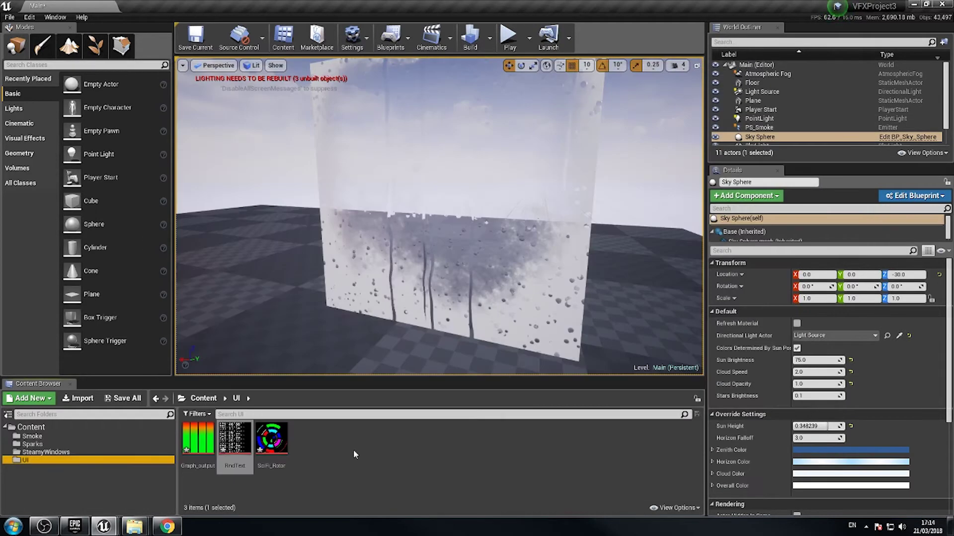
# Place a Plane in the free floor area beside the steamy window, at about X -320, Y -160, Z 50
pyautogui.moveTo(296, 289); pyautogui.dragTo(350, 291)
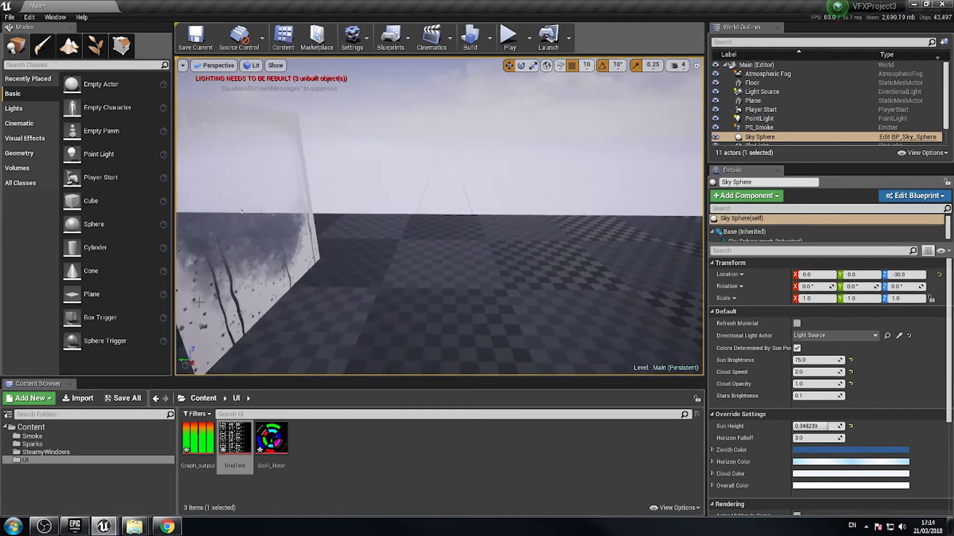
pyautogui.moveTo(83, 298); pyautogui.dragTo(466, 265)
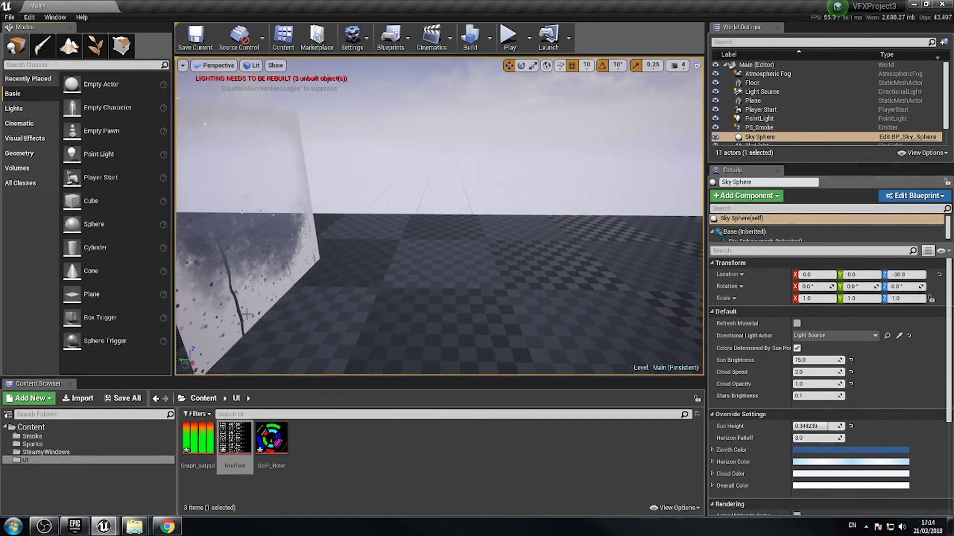
pyautogui.moveTo(85, 295); pyautogui.dragTo(569, 243)
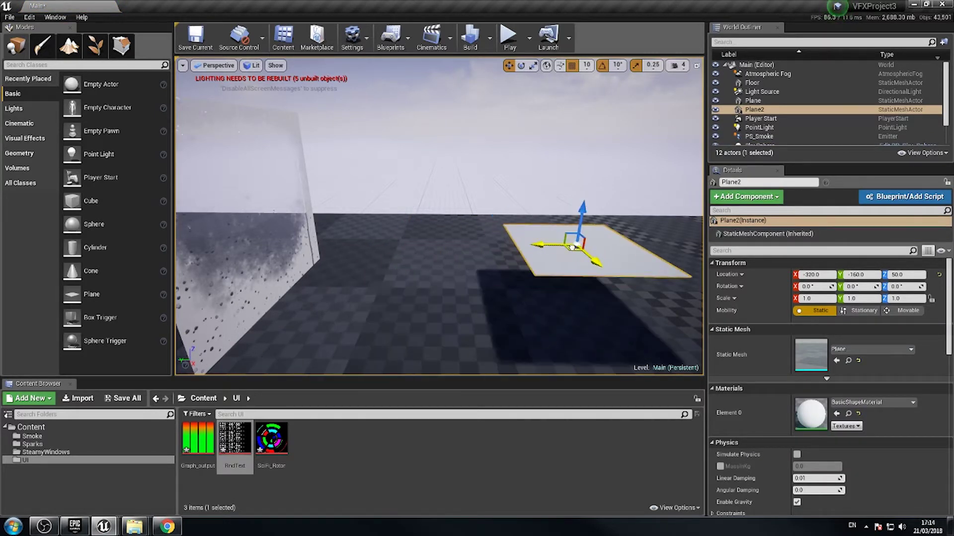
pyautogui.moveTo(569, 244); pyautogui.dragTo(374, 281, button='right')
pyautogui.press('d')
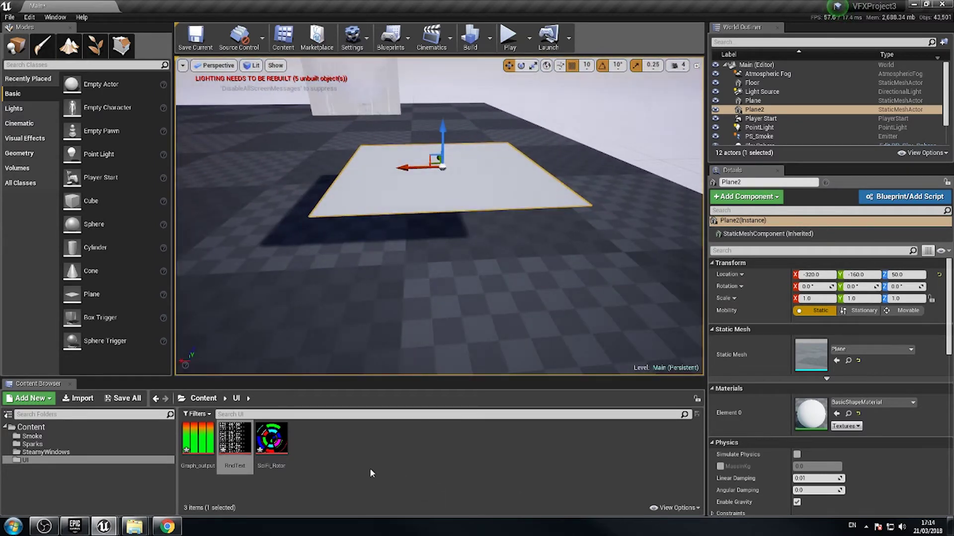
# Create a material named UI in the UI folder and apply it to the newly placed plane
pyautogui.rightClick(365, 448)
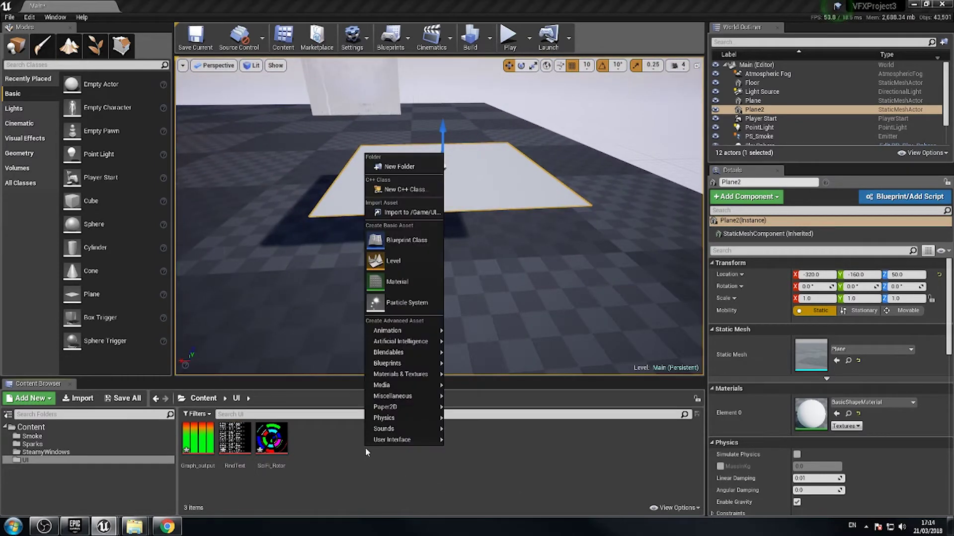
pyautogui.click(403, 280)
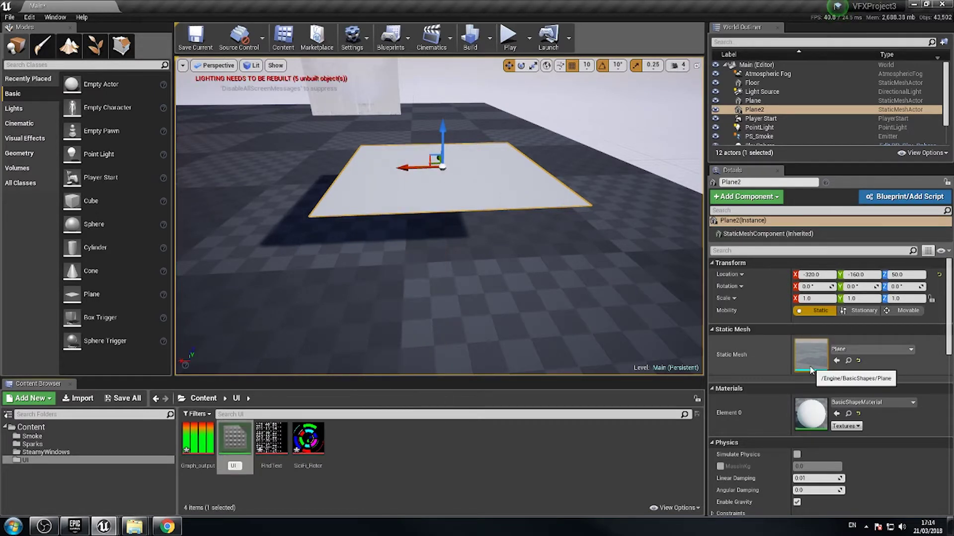
pyautogui.press('Return')
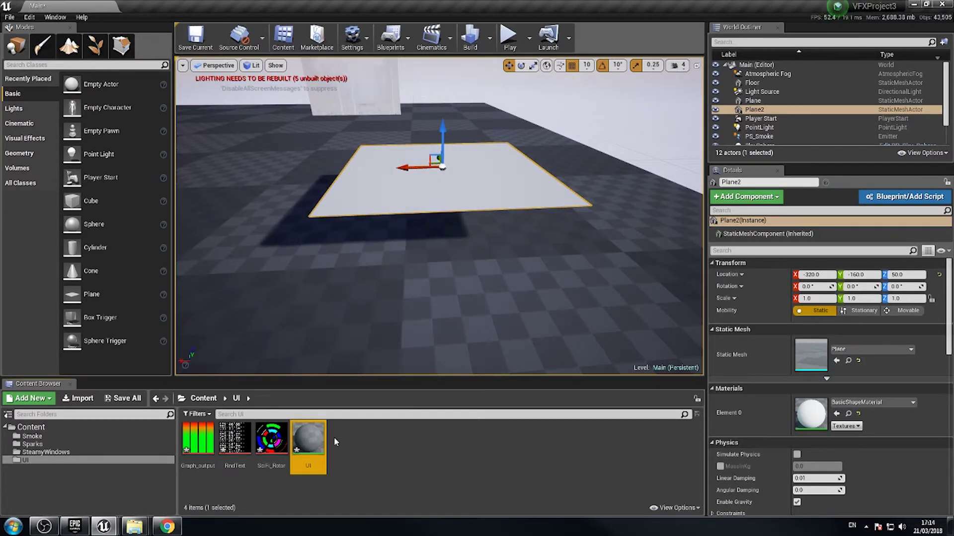
pyautogui.moveTo(335, 442); pyautogui.dragTo(383, 177)
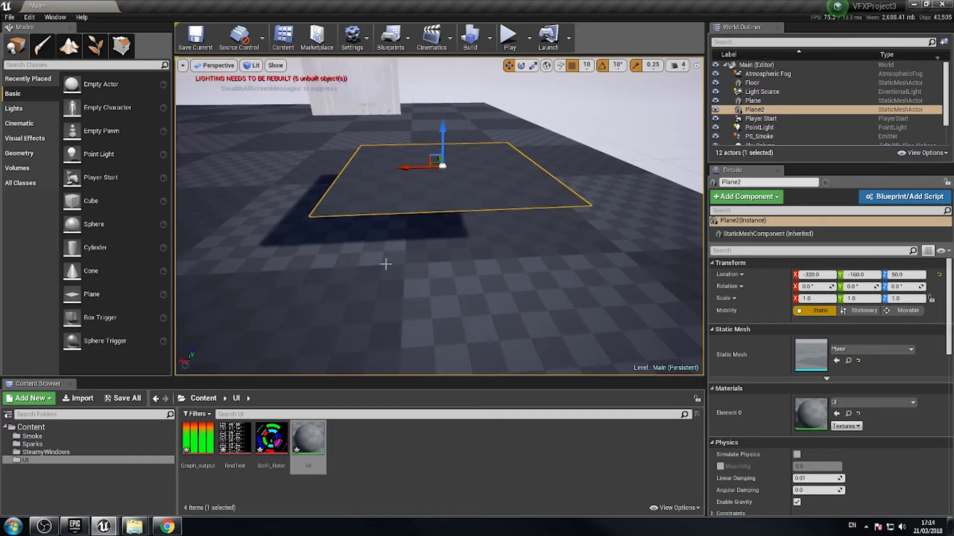
pyautogui.moveTo(386, 264); pyautogui.dragTo(523, 278, button='right')
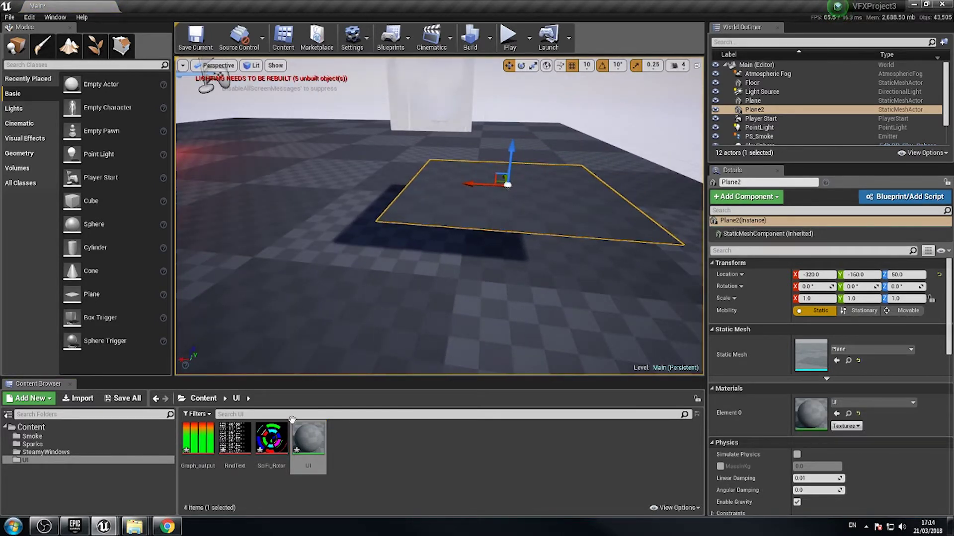
# Open the UI material and add the RndText texture to its graph as a Texture Sample
pyautogui.doubleClick(308, 440)
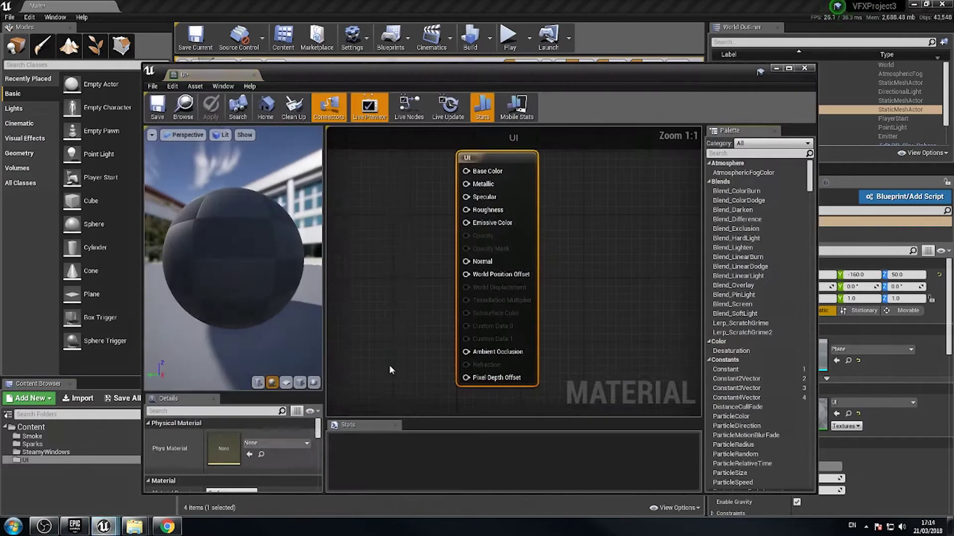
pyautogui.moveTo(433, 81); pyautogui.dragTo(628, 69)
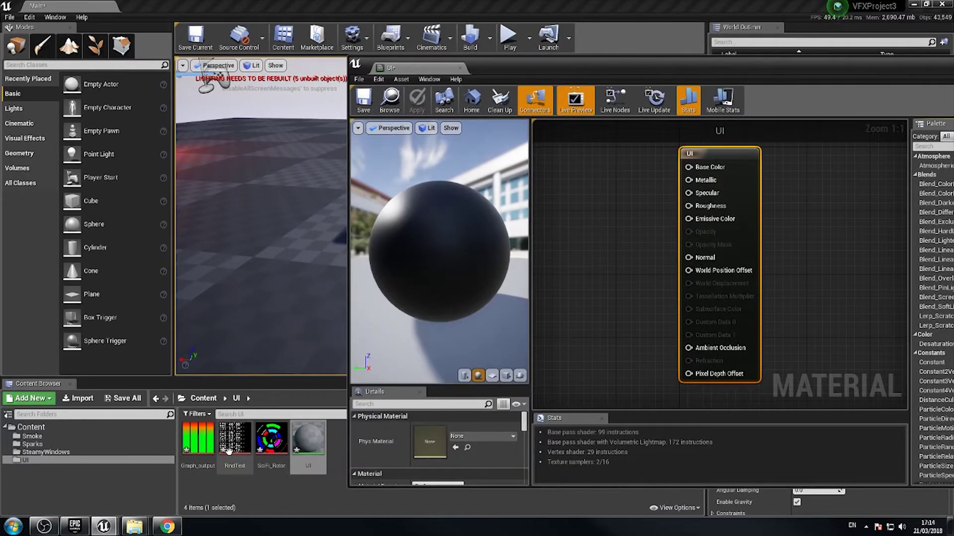
pyautogui.moveTo(227, 438); pyautogui.dragTo(607, 298)
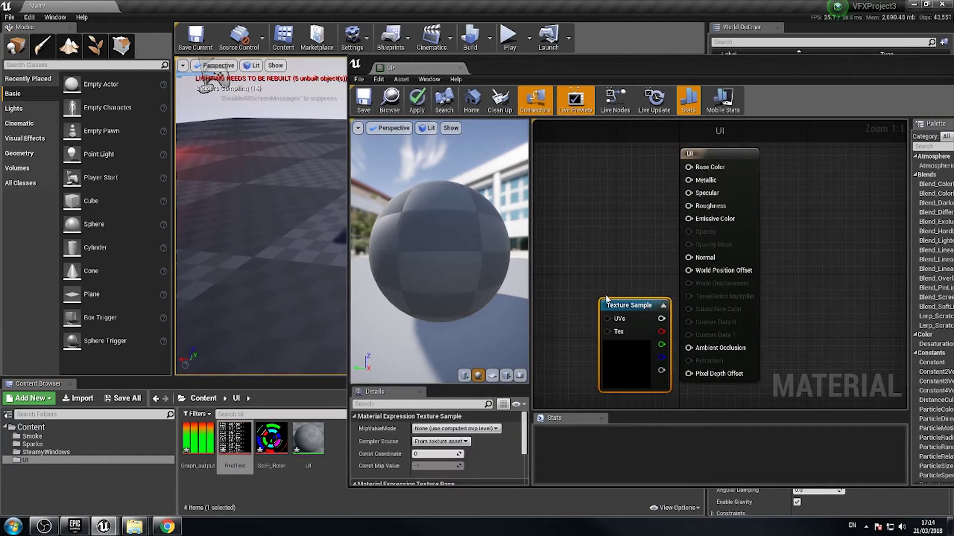
# Maximize the material editor and preview the material on a plane turned to face the camera
pyautogui.moveTo(821, 66); pyautogui.dragTo(572, 46)
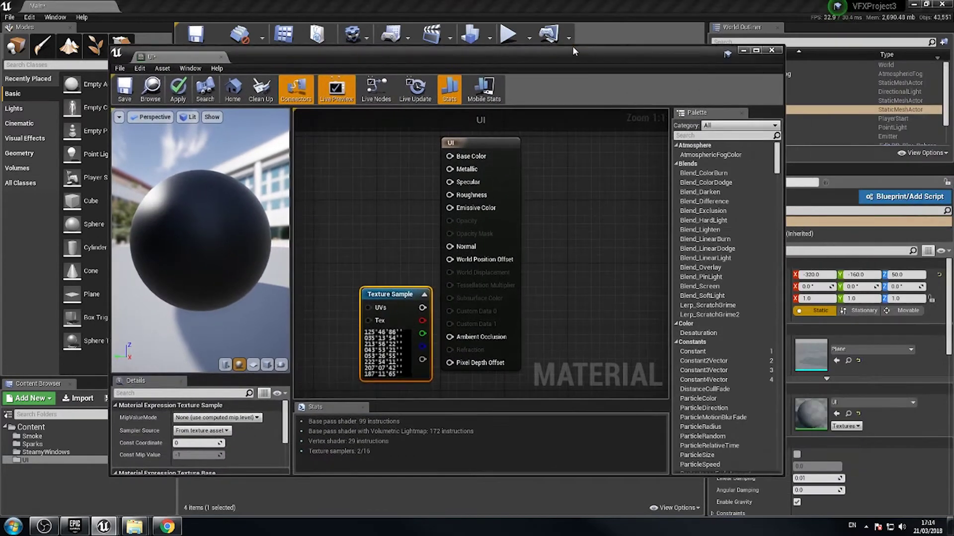
pyautogui.doubleClick(572, 46)
pyautogui.click(218, 380)
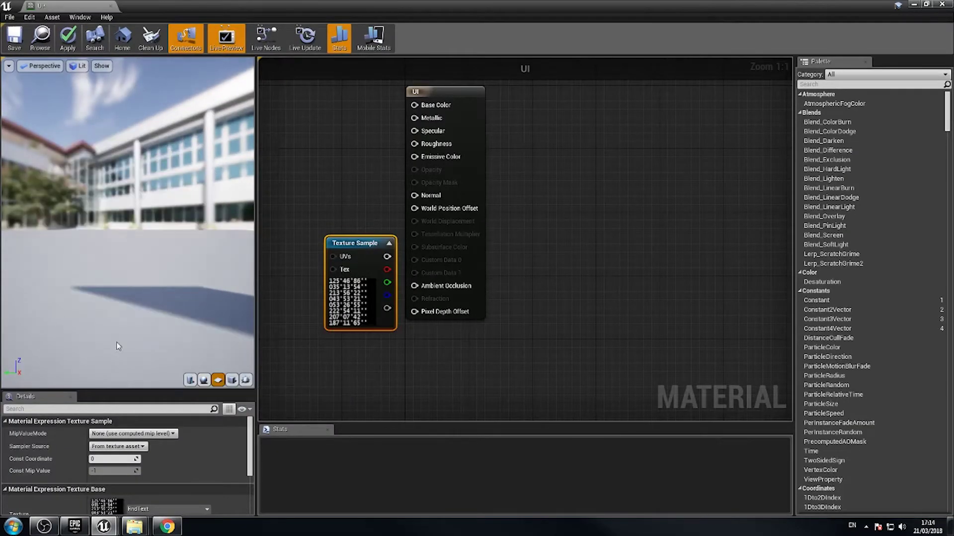
pyautogui.moveTo(116, 342); pyautogui.dragTo(43, 270)
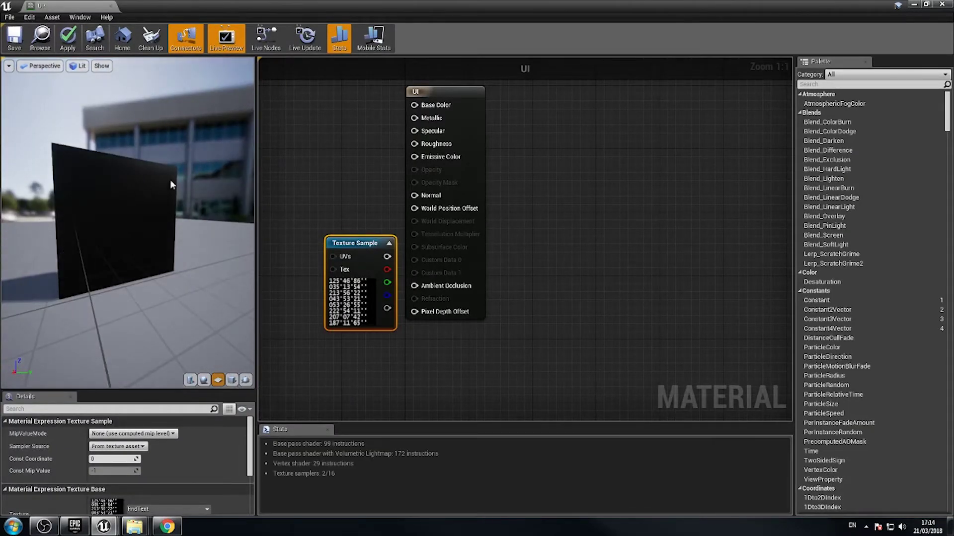
pyautogui.moveTo(169, 184); pyautogui.dragTo(112, 186)
# Spread the UI result node and the RndText Texture Sample apart to free space between them in the graph
pyautogui.moveTo(455, 91); pyautogui.dragTo(654, 155)
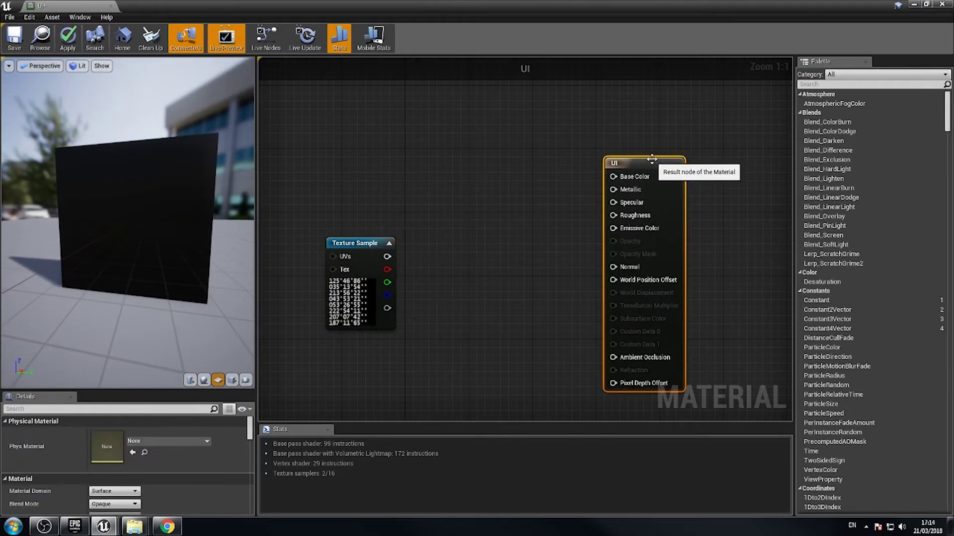
pyautogui.moveTo(349, 249); pyautogui.dragTo(318, 281)
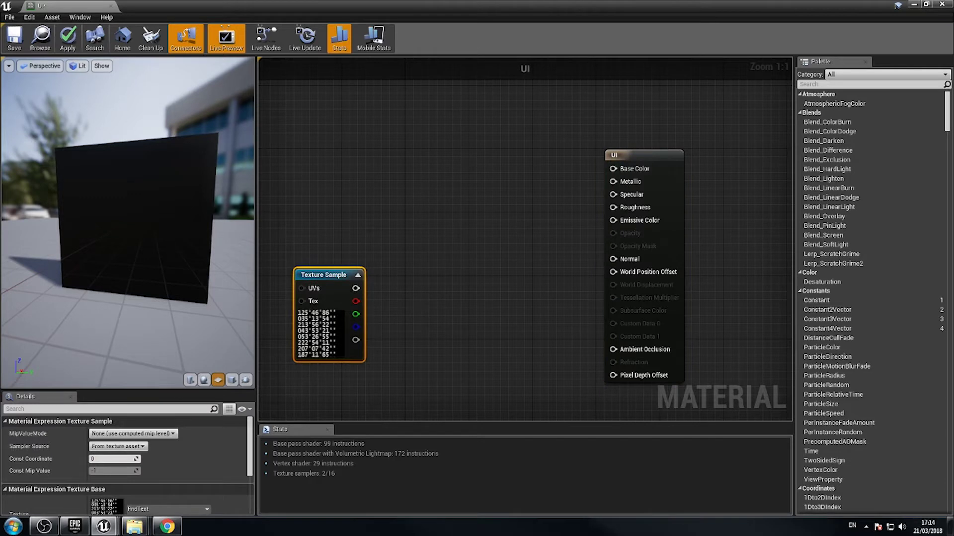
pyautogui.hotkey('alt', 'shift')
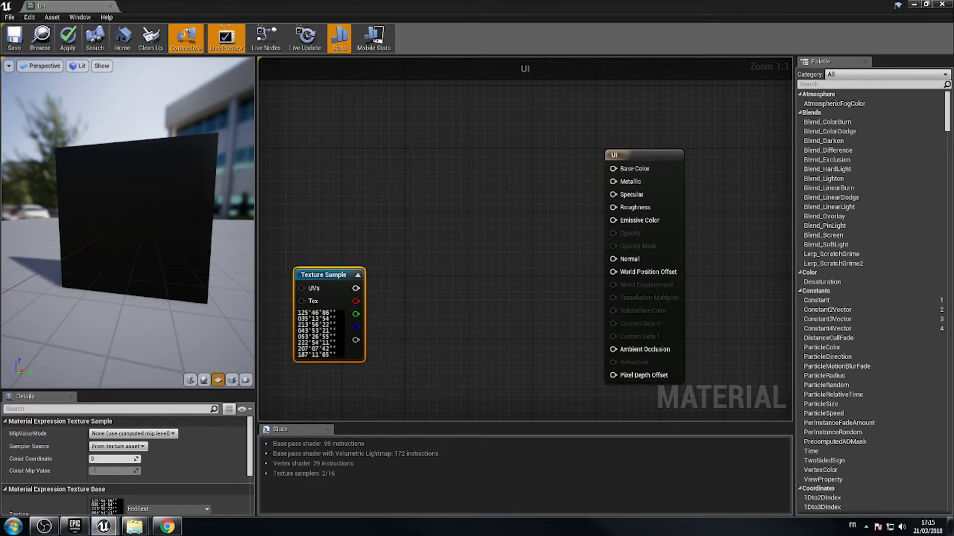
pyautogui.hotkey('alt', 'shift')
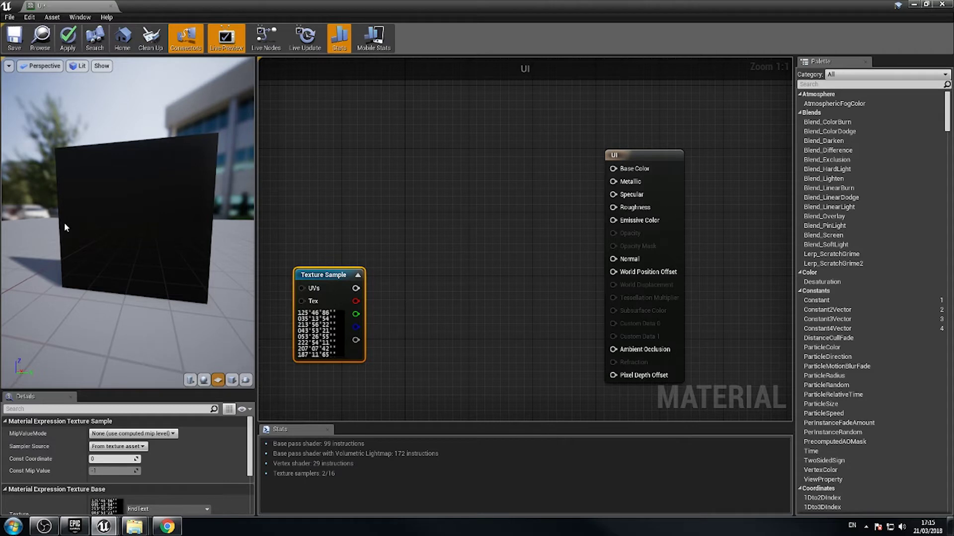
pyautogui.moveTo(89, 248); pyautogui.dragTo(159, 251)
pyautogui.moveTo(660, 152); pyautogui.dragTo(691, 152)
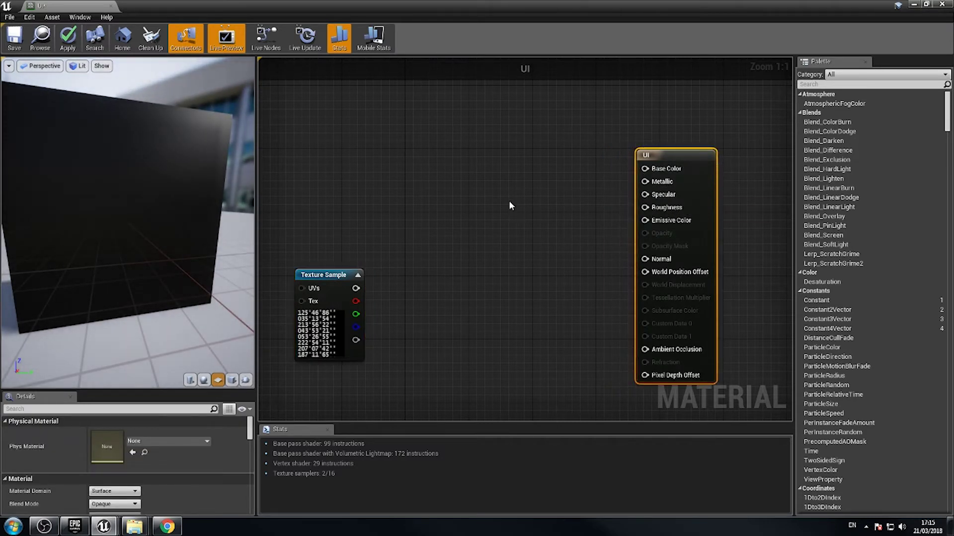
# Add a Constant node with value 0.2 and connect it to the Roughness input of the UI material
pyautogui.click(546, 226)
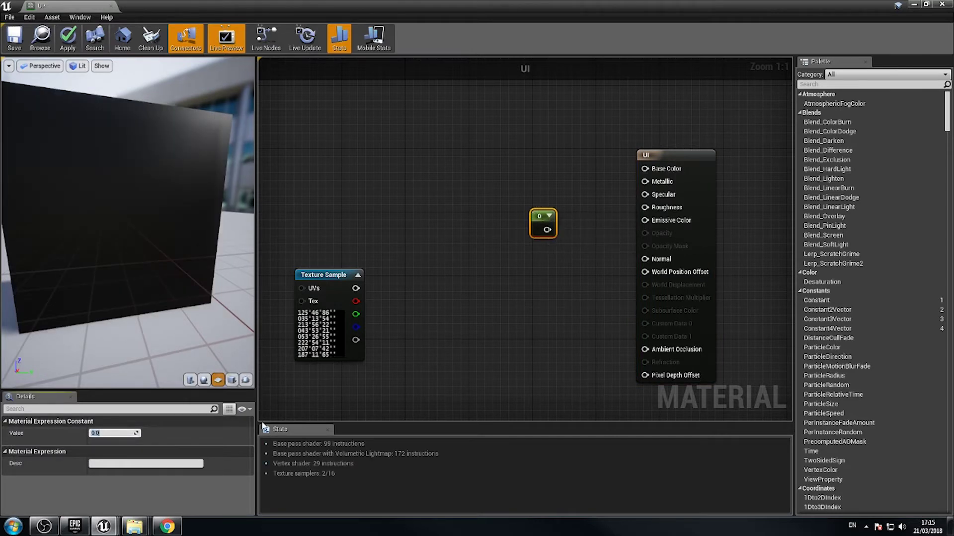
pyautogui.write('2')
pyautogui.press('Return')
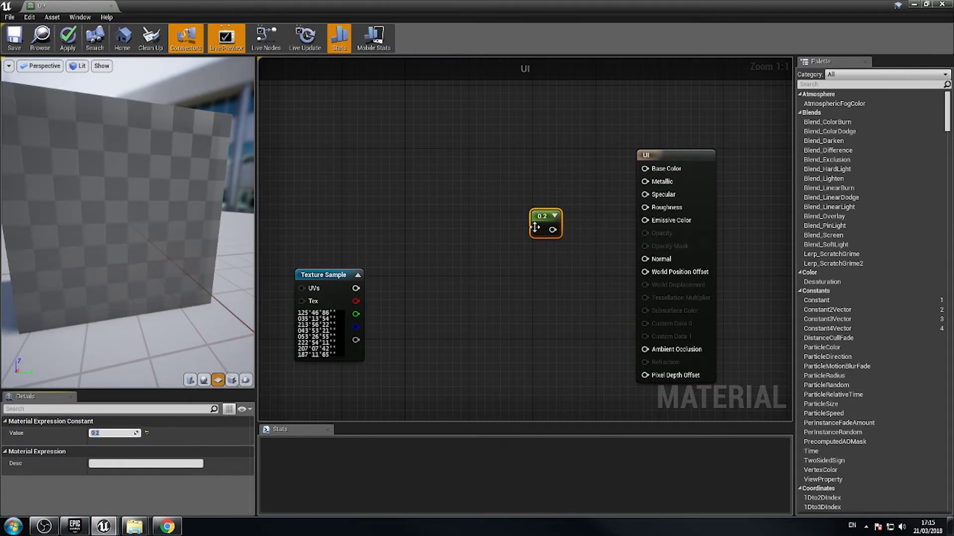
pyautogui.moveTo(636, 221); pyautogui.dragTo(645, 208)
pyautogui.moveTo(543, 223); pyautogui.dragTo(562, 185)
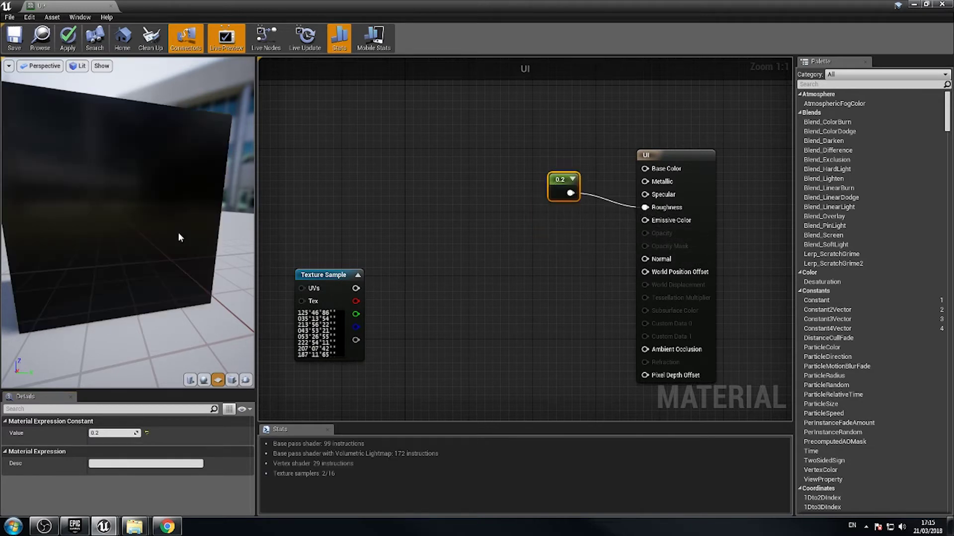
pyautogui.moveTo(121, 247); pyautogui.dragTo(201, 268)
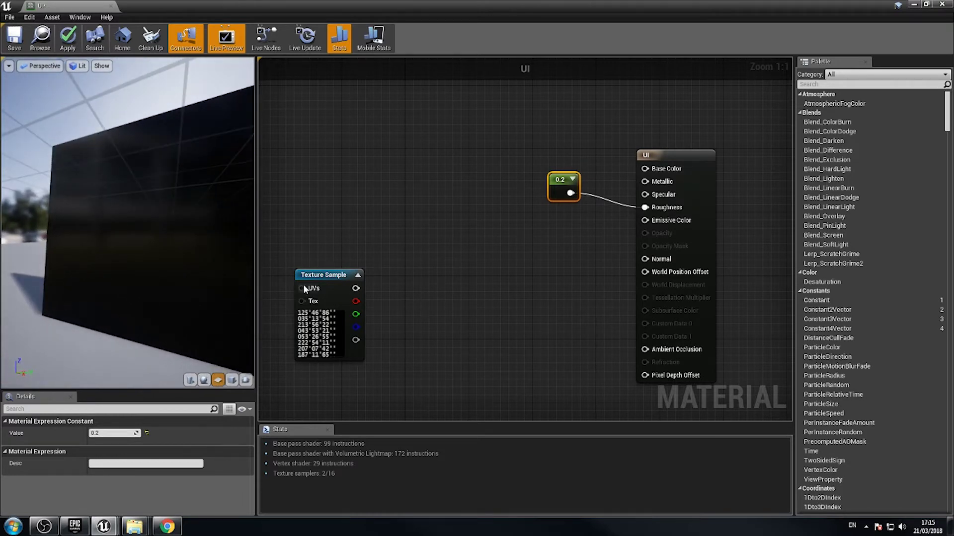
# Reposition the RndText Texture Sample in the graph, keeping it below and well apart from the UI result node
pyautogui.click(315, 271)
pyautogui.moveTo(315, 270); pyautogui.dragTo(315, 303)
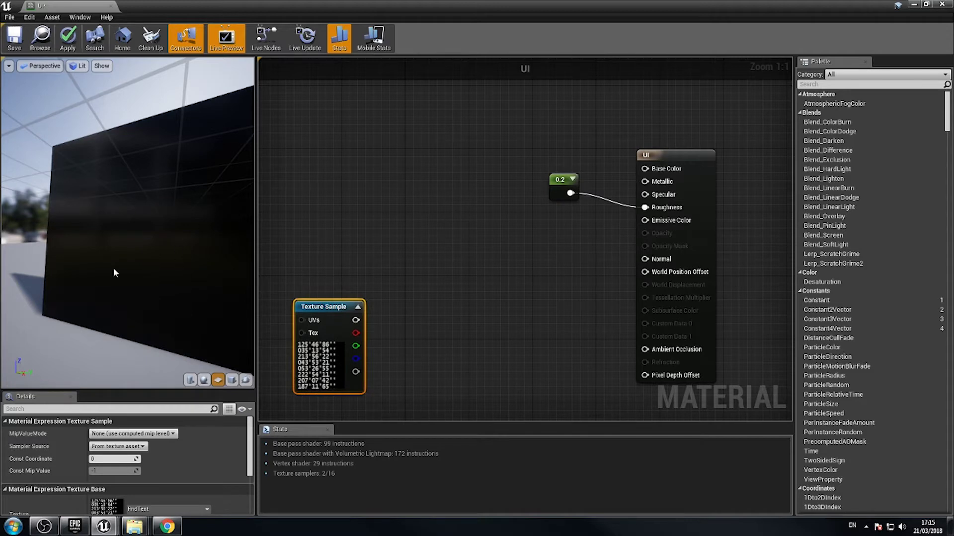
pyautogui.moveTo(527, 338); pyautogui.dragTo(576, 300, button='right')
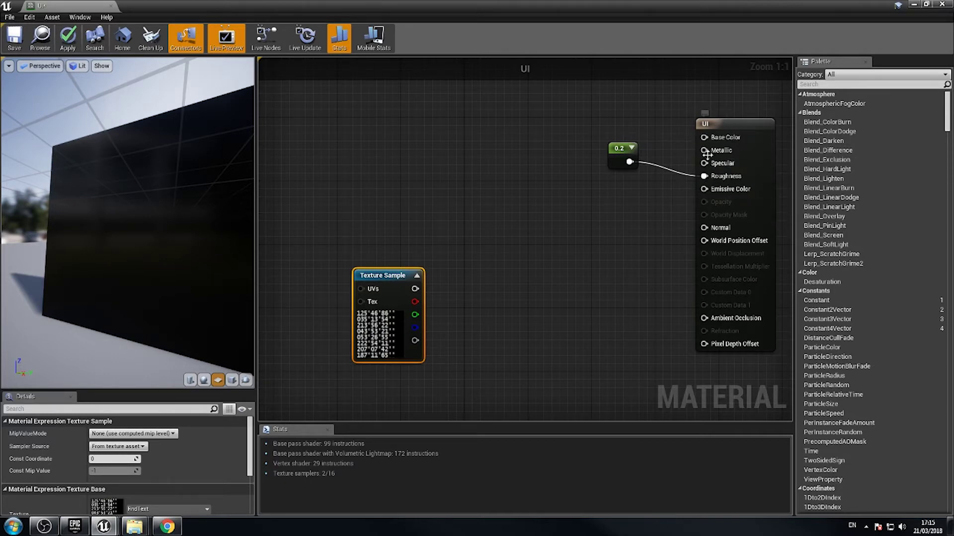
pyautogui.moveTo(707, 155); pyautogui.dragTo(591, 168, button='right')
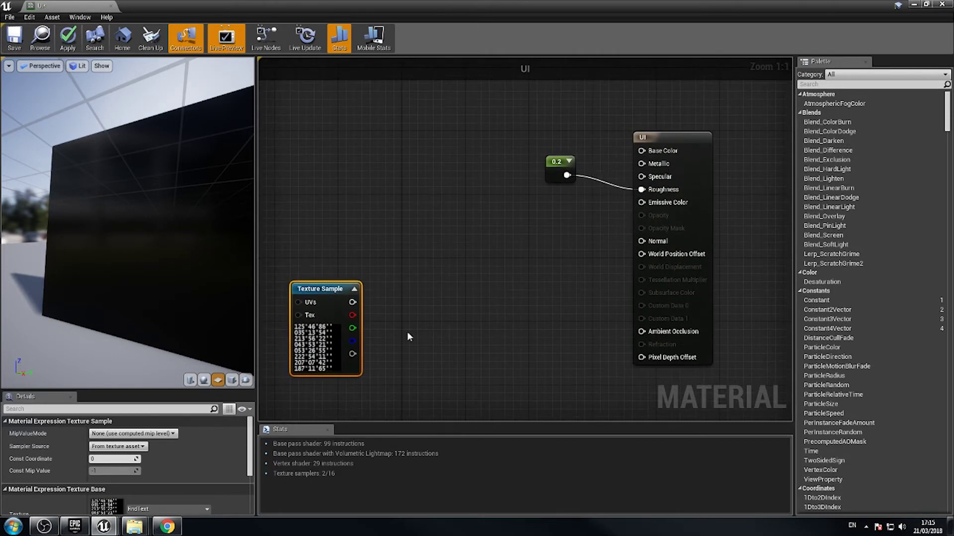
pyautogui.moveTo(321, 289); pyautogui.dragTo(344, 274)
pyautogui.moveTo(347, 297); pyautogui.dragTo(393, 255, button='right')
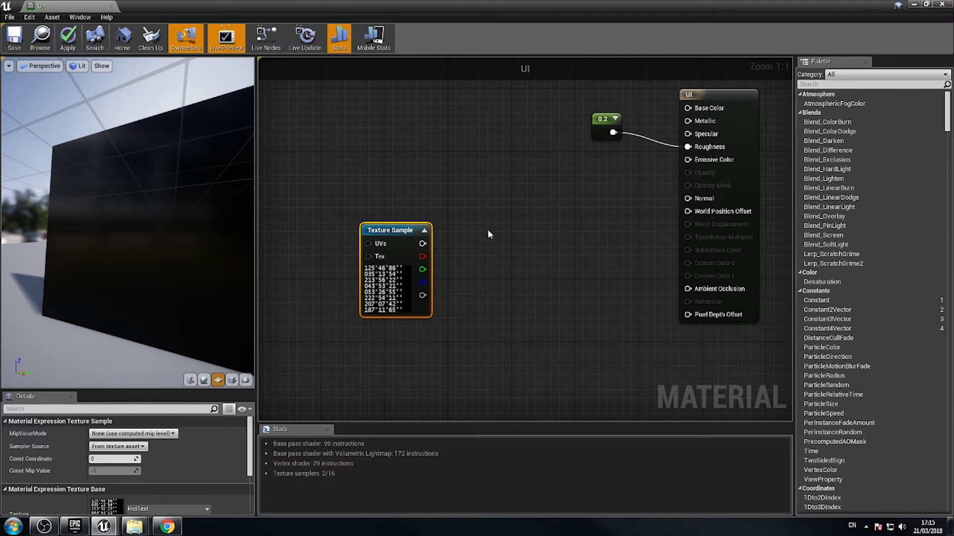
# Add a Constant3Vector above the Texture Sample and a Multiply node between them and the UI result node
pyautogui.press('3')
pyautogui.click(481, 179)
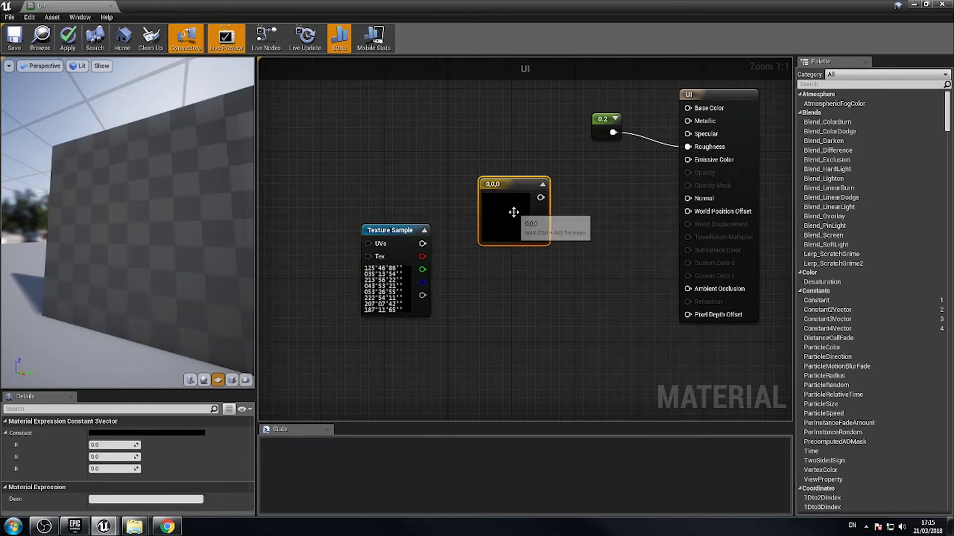
pyautogui.moveTo(498, 193); pyautogui.dragTo(460, 168)
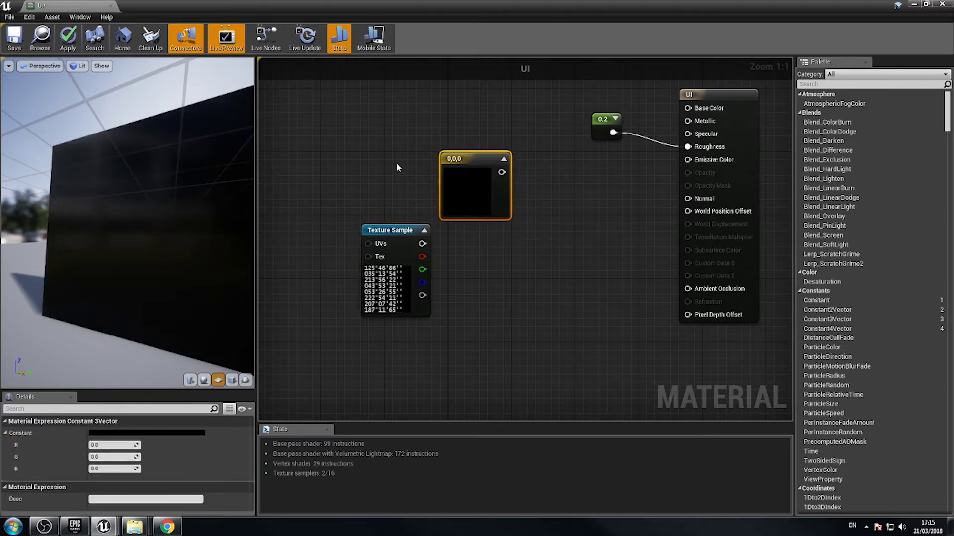
pyautogui.press('m')
pyautogui.click(529, 257)
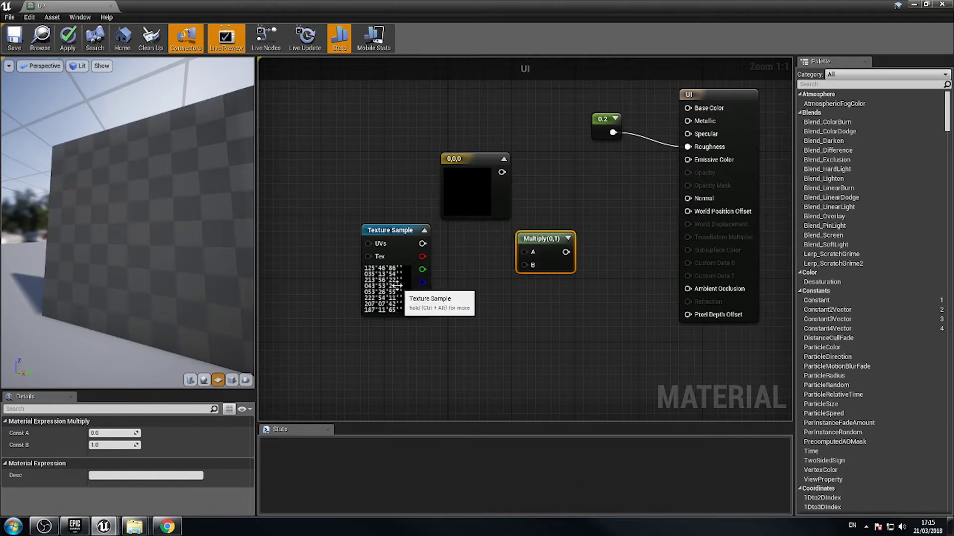
# Connect the colour constant to Multiply A, the texture's green channel to Multiply B, and the Multiply output to Emissive Color
pyautogui.moveTo(383, 238); pyautogui.dragTo(391, 286)
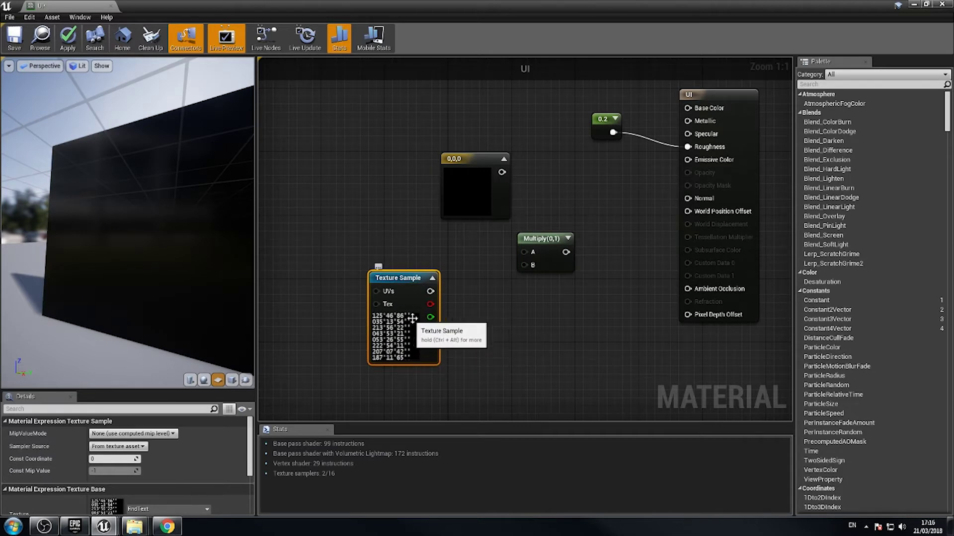
pyautogui.moveTo(430, 316); pyautogui.dragTo(524, 265)
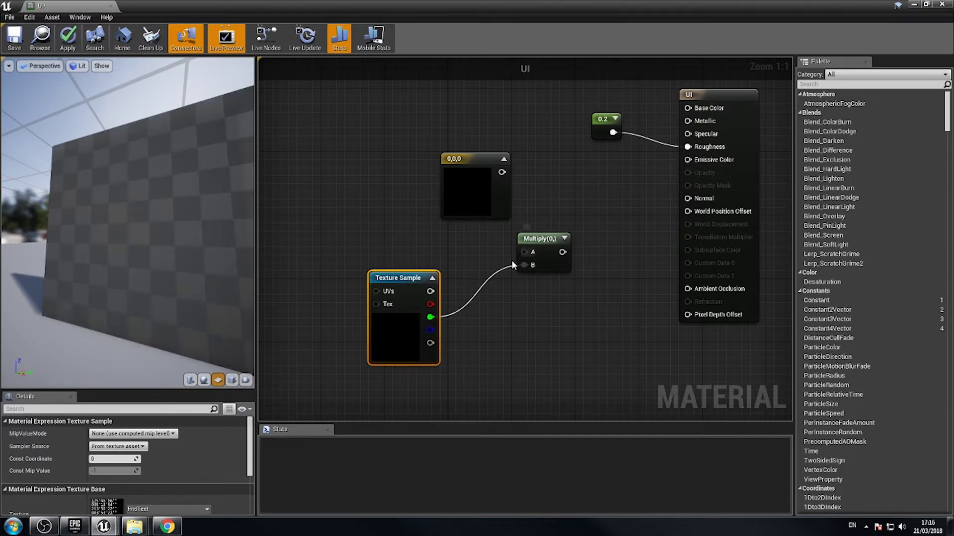
pyautogui.moveTo(481, 162); pyautogui.dragTo(688, 159)
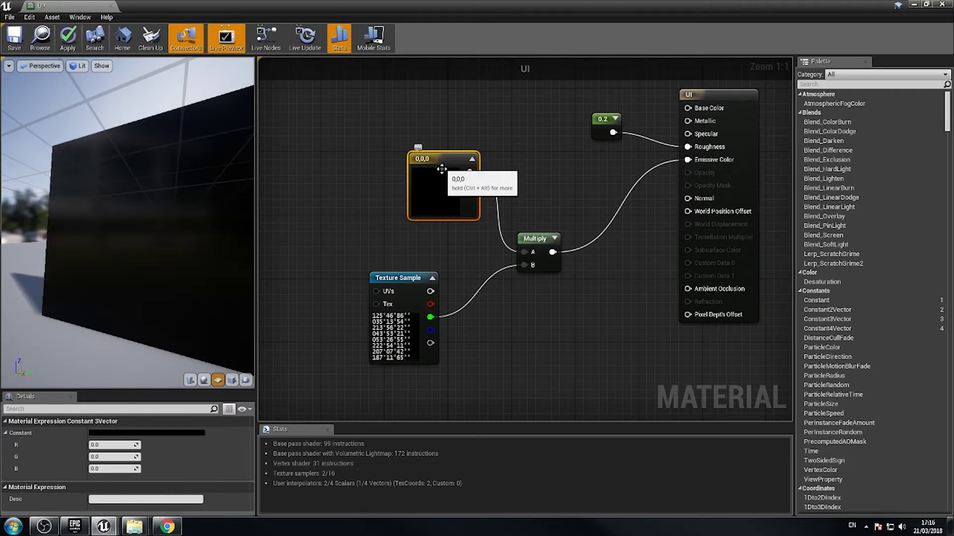
# Set the Constant3Vector to a bright turquoise of about 0.17, 1.4, 0.943, with its colour Value at 1.4
pyautogui.doubleClick(435, 196)
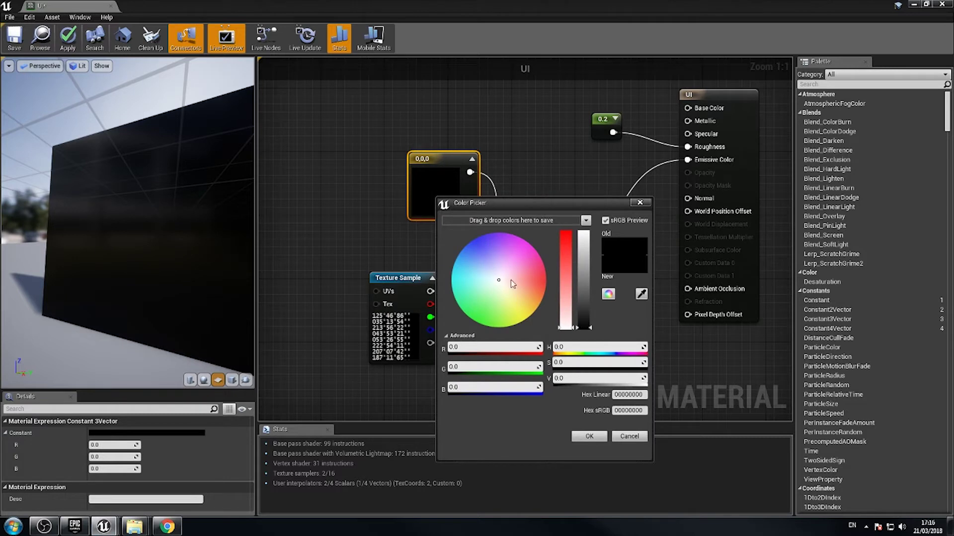
pyautogui.moveTo(499, 290); pyautogui.dragTo(457, 303)
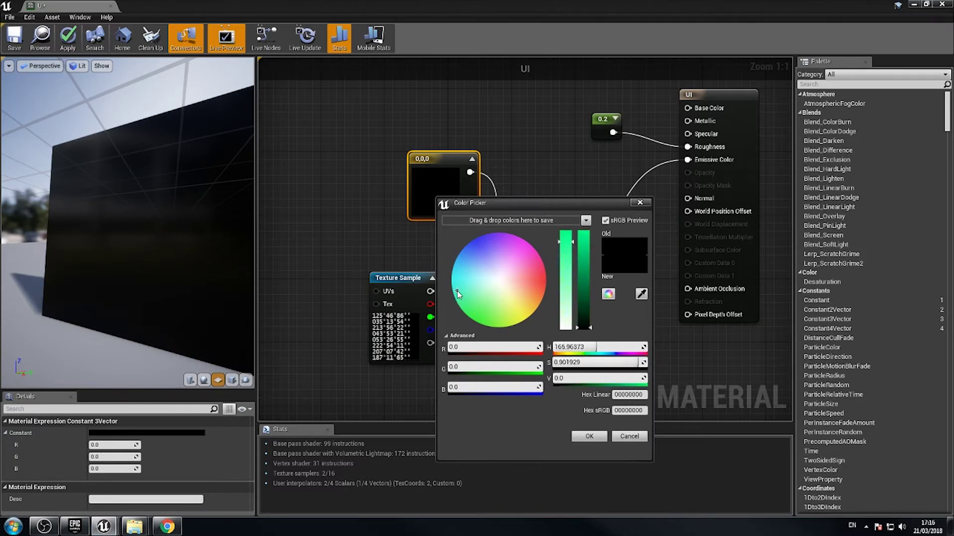
pyautogui.moveTo(584, 323); pyautogui.dragTo(587, 250)
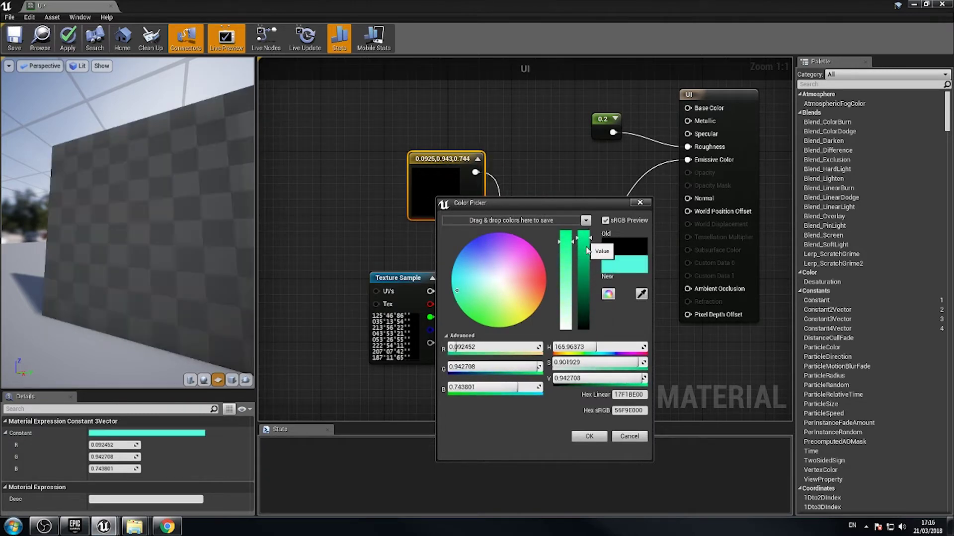
pyautogui.click(460, 296)
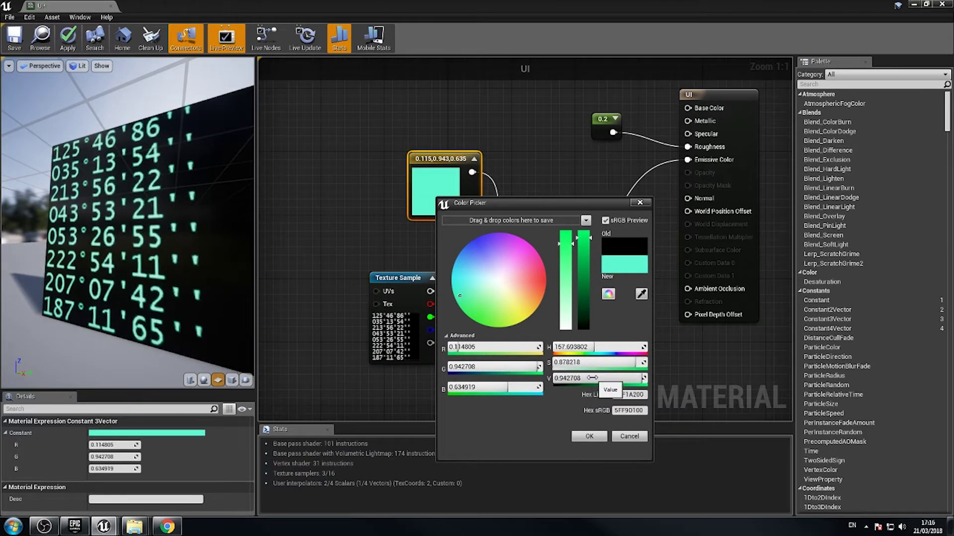
pyautogui.click(566, 378)
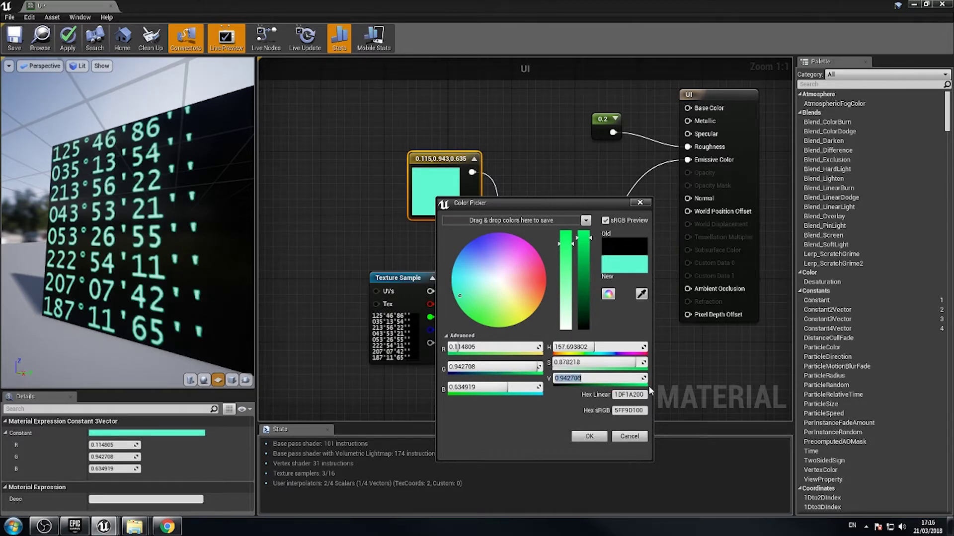
pyautogui.write('1.4')
pyautogui.press('Return')
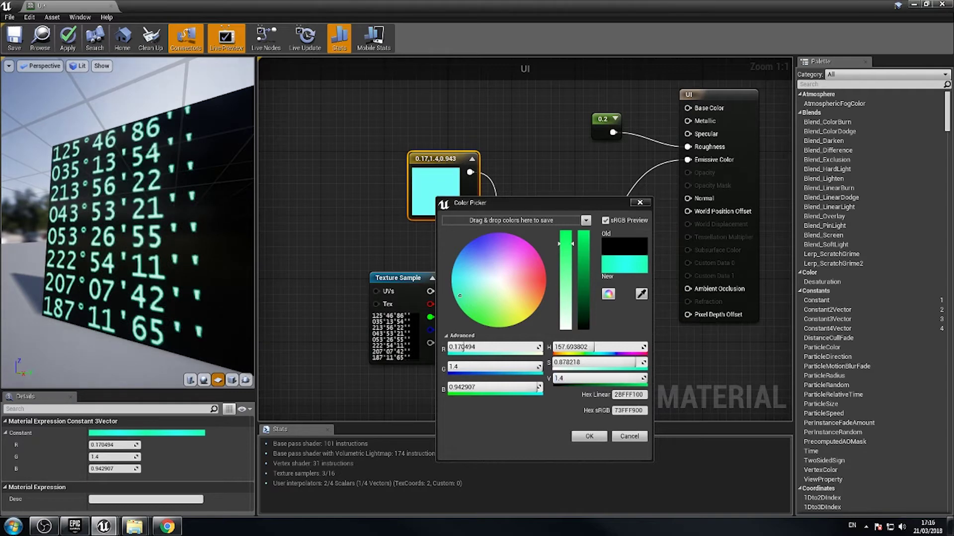
pyautogui.click(581, 378)
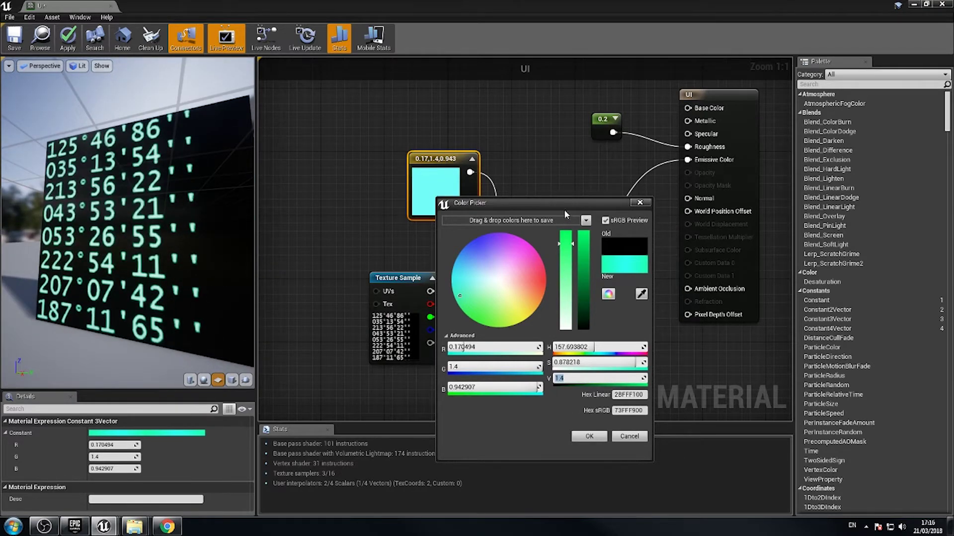
pyautogui.click(621, 192)
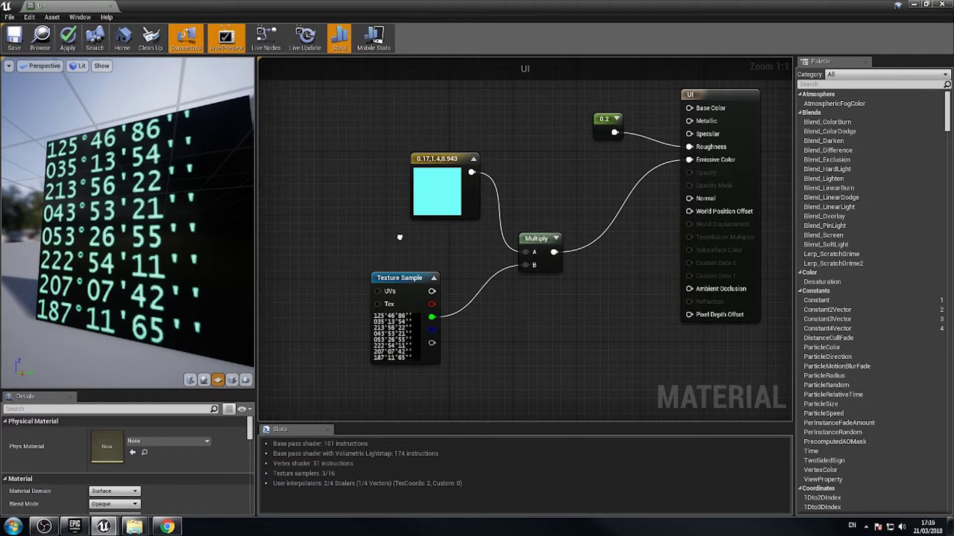
# Rearrange the colour constant, Multiply and Texture Sample nodes, leaving free graph space ahead of the texture's UVs input
pyautogui.moveTo(425, 257); pyautogui.dragTo(505, 221, button='right')
pyautogui.moveTo(479, 242); pyautogui.dragTo(416, 274)
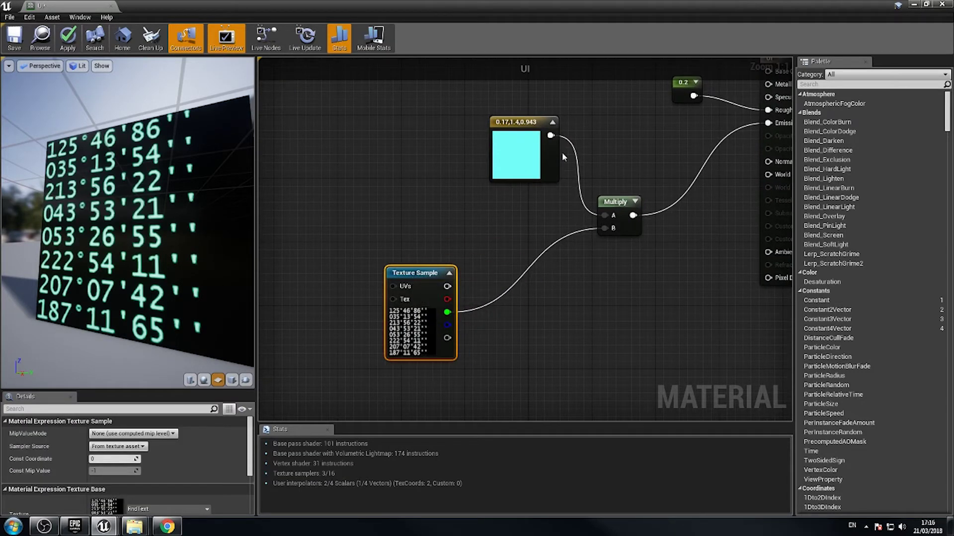
pyautogui.moveTo(551, 149); pyautogui.dragTo(544, 165)
pyautogui.moveTo(618, 201); pyautogui.dragTo(622, 208)
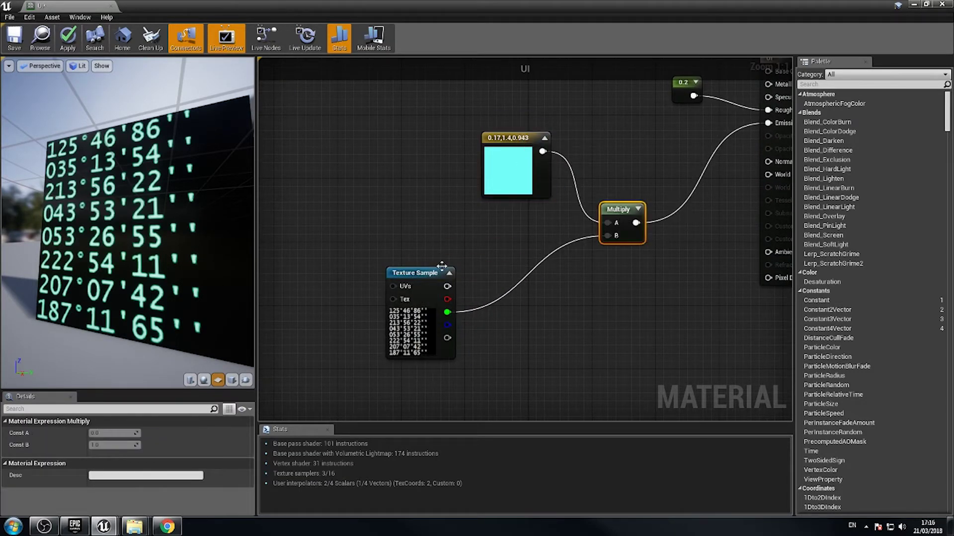
pyautogui.moveTo(405, 275); pyautogui.dragTo(469, 292)
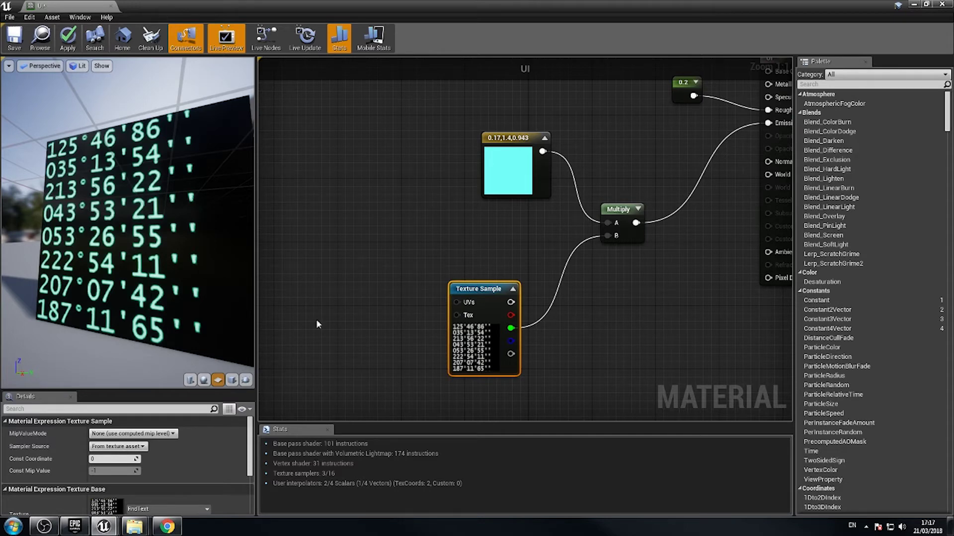
pyautogui.moveTo(462, 283); pyautogui.dragTo(621, 254, button='right')
pyautogui.moveTo(628, 256); pyautogui.dragTo(559, 282)
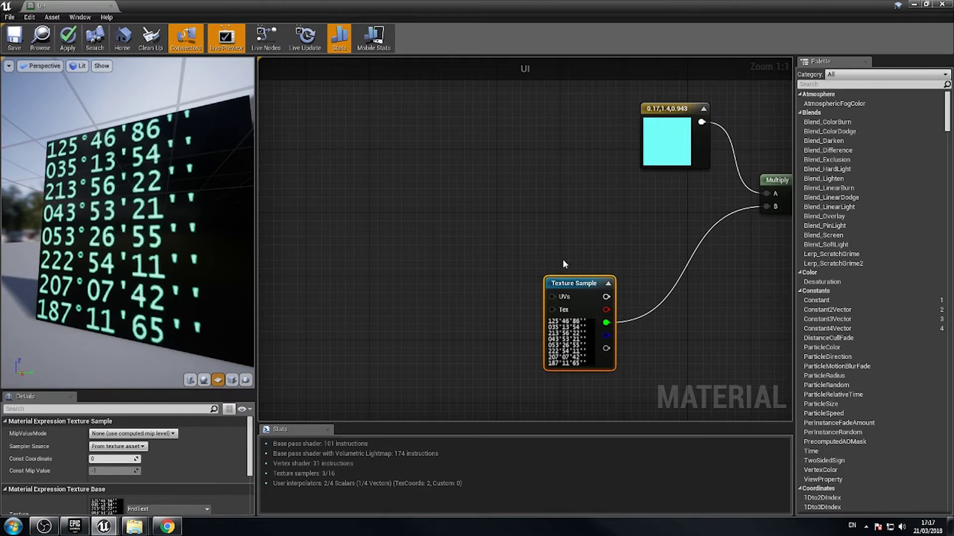
pyautogui.moveTo(523, 248); pyautogui.dragTo(538, 259, button='right')
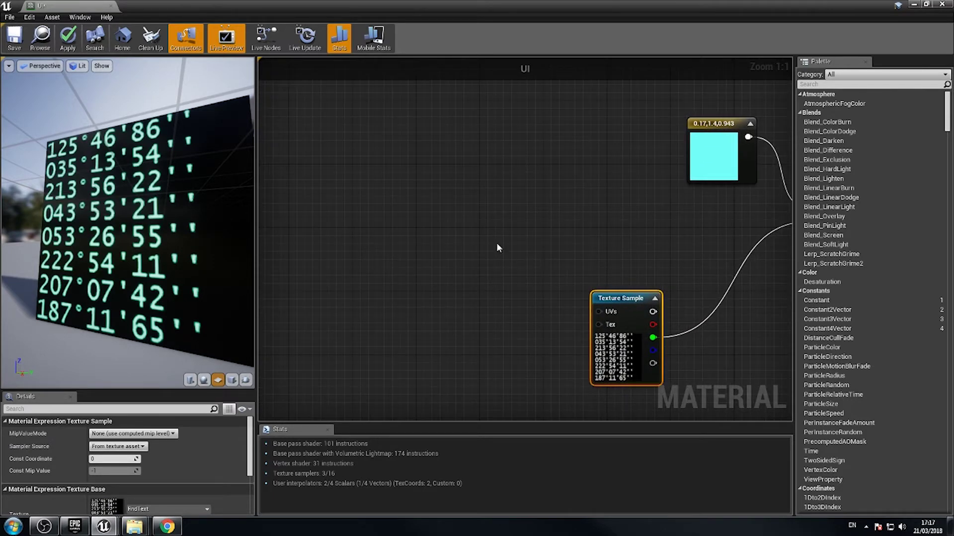
# Add a Time node in the free area ahead of the Texture Sample, well clear of its inputs
pyautogui.rightClick(379, 209)
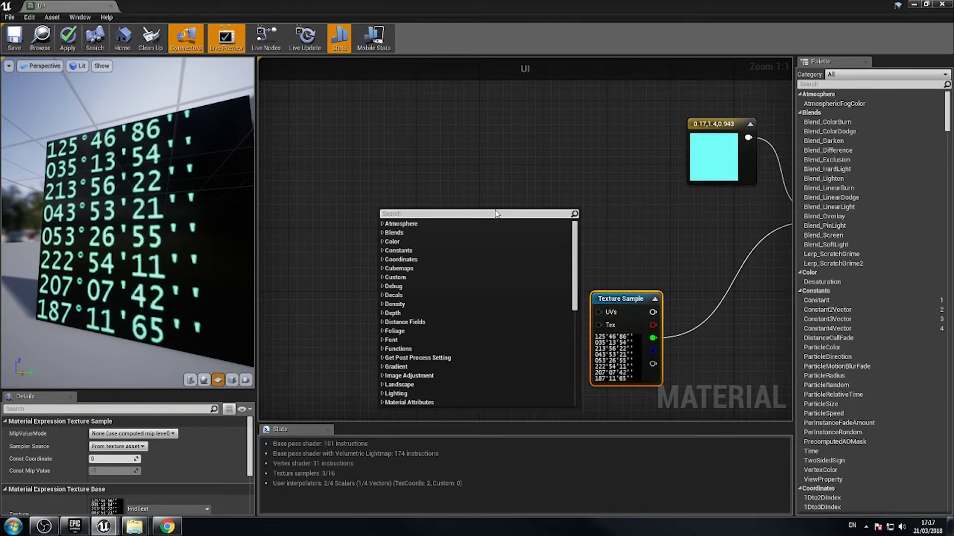
pyautogui.write('time')
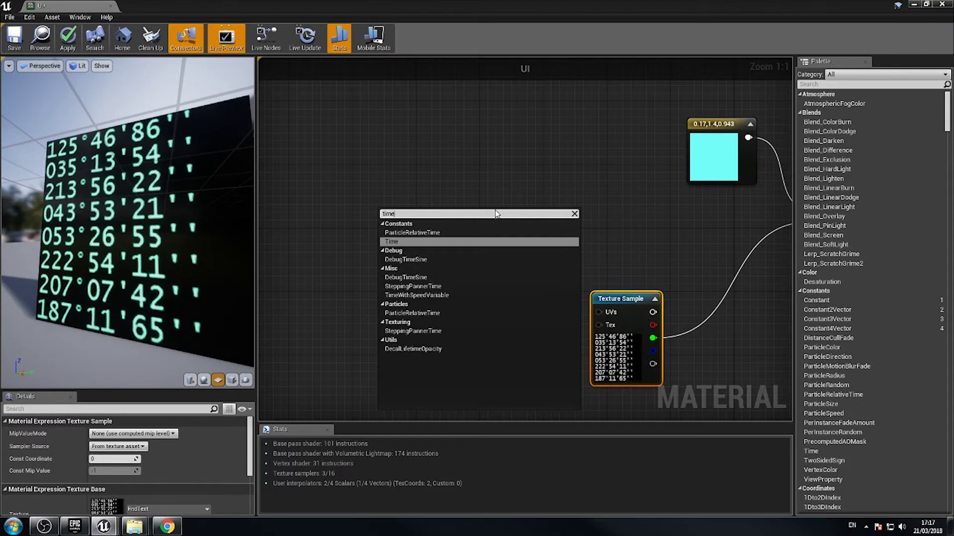
pyautogui.press('Return')
pyautogui.moveTo(375, 210); pyautogui.dragTo(450, 180, button='right')
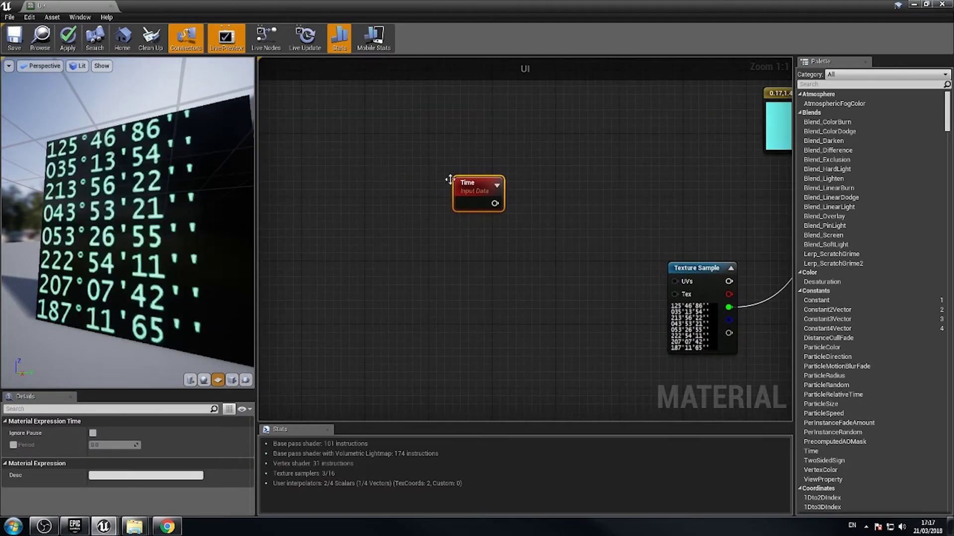
pyautogui.moveTo(464, 183); pyautogui.dragTo(434, 189)
pyautogui.moveTo(433, 189); pyautogui.dragTo(461, 221, button='right')
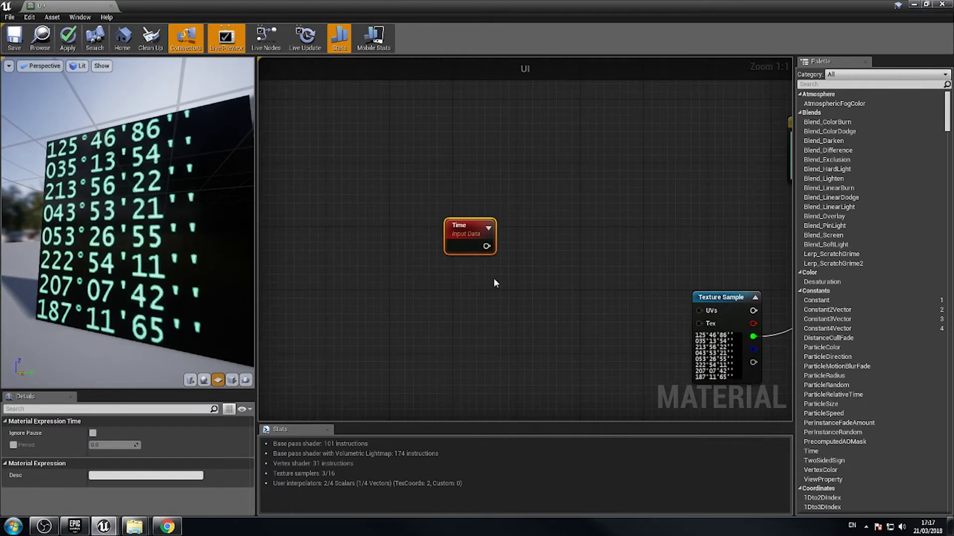
# Shift the Texture Sample slightly away from the Time node and add a Frac node between the two
pyautogui.click(722, 298)
pyautogui.moveTo(722, 298); pyautogui.dragTo(737, 286)
pyautogui.moveTo(438, 285); pyautogui.dragTo(421, 297, button='right')
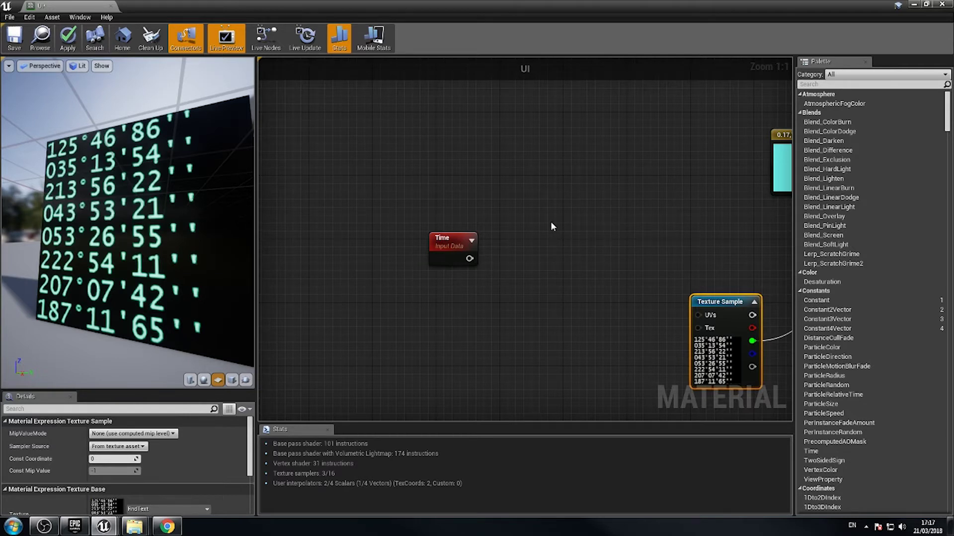
pyautogui.rightClick(523, 272)
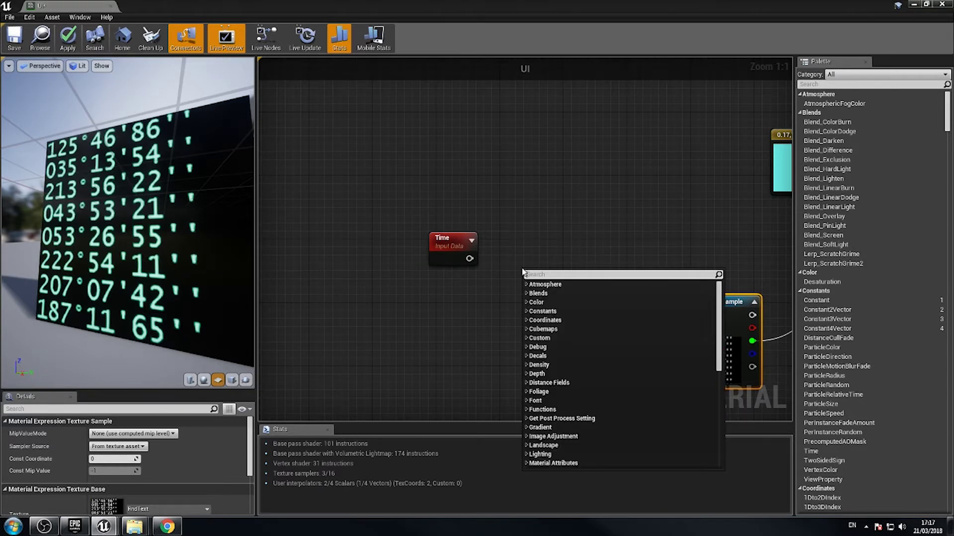
pyautogui.write('frac')
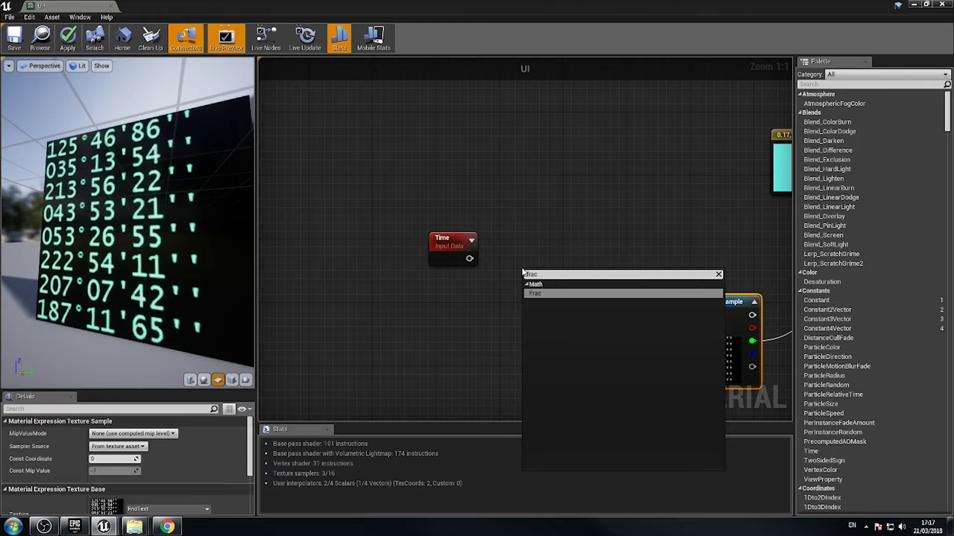
pyautogui.click(542, 294)
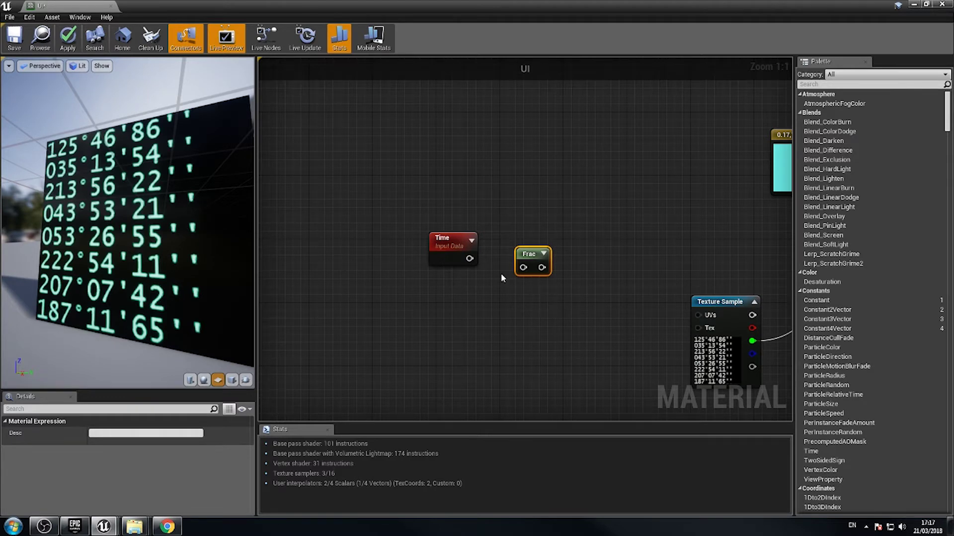
# Connect the Time output to the Frac input and shift both nodes further away from the Texture Sample
pyautogui.moveTo(470, 258); pyautogui.dragTo(522, 268)
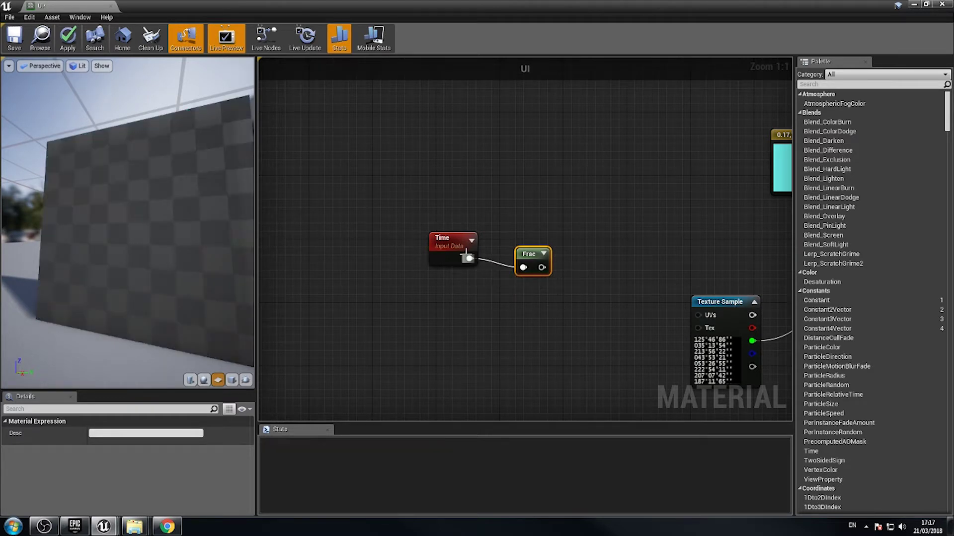
pyautogui.click(445, 241)
pyautogui.moveTo(445, 241); pyautogui.dragTo(397, 257)
pyautogui.moveTo(523, 255); pyautogui.dragTo(468, 262)
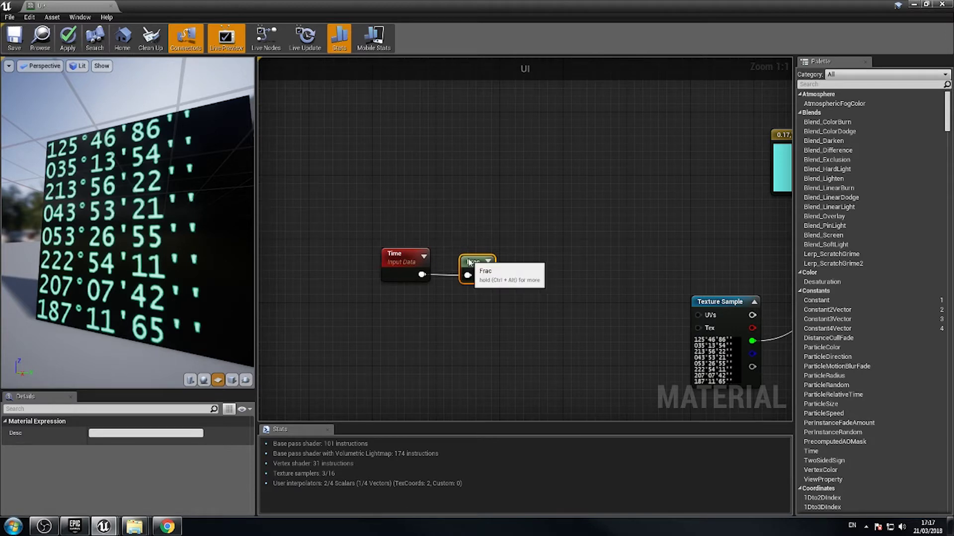
pyautogui.moveTo(471, 261); pyautogui.dragTo(463, 262)
# Add a Multiply node after Frac, connect Frac to its A input and set Const B to 8
pyautogui.rightClick(528, 259)
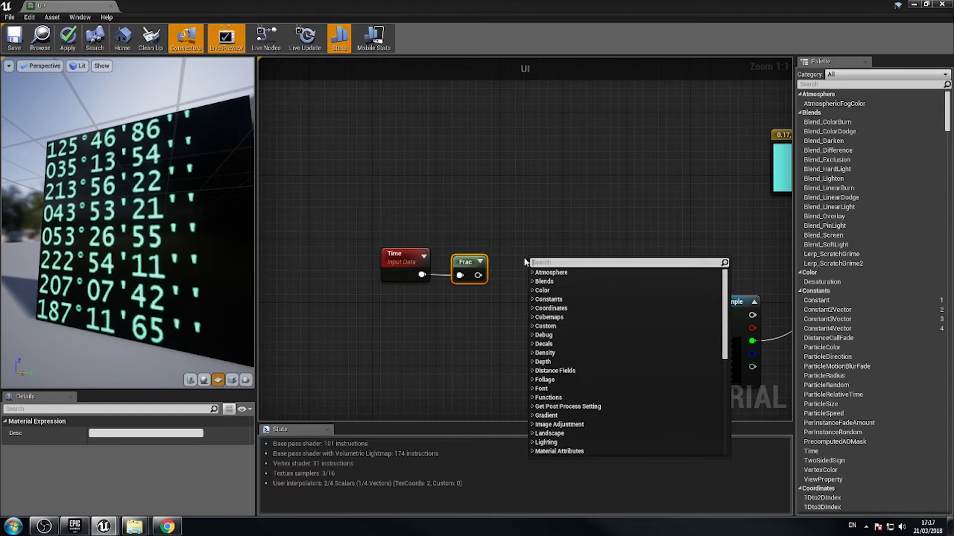
pyautogui.write('mul')
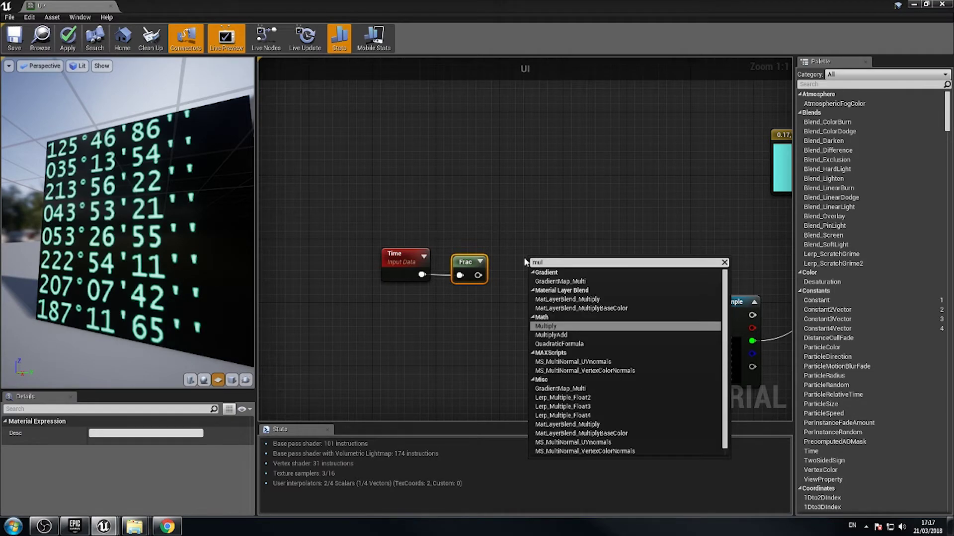
pyautogui.press('Return')
pyautogui.moveTo(478, 276); pyautogui.dragTo(526, 266)
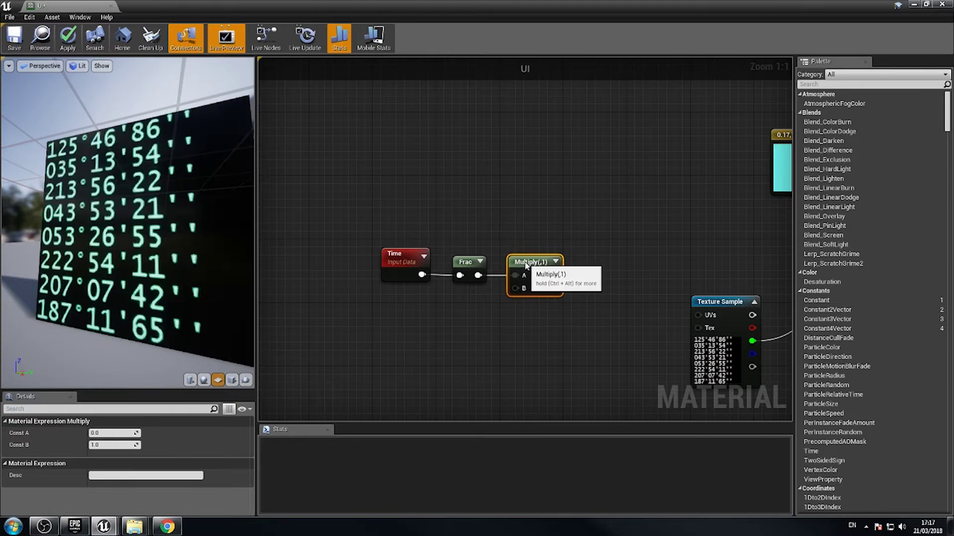
pyautogui.click(135, 446)
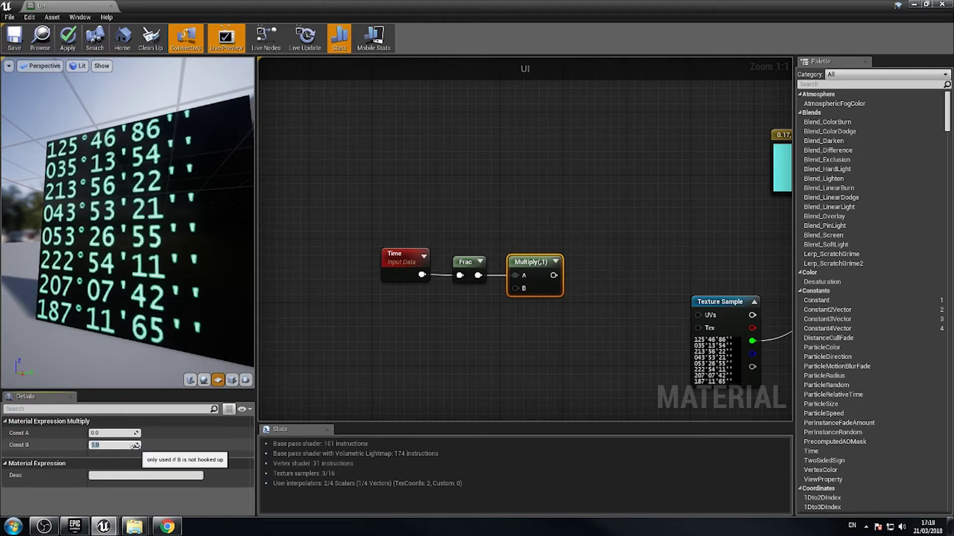
pyautogui.write('8')
pyautogui.press('Return')
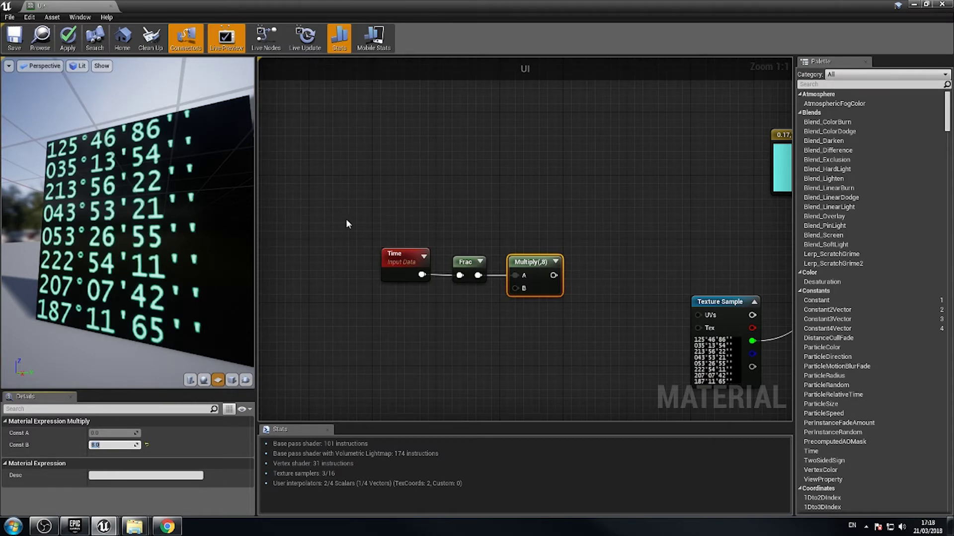
# Shift the Time, Frac and Multiply chain back and add a Floor node fed by the Multiply output
pyautogui.moveTo(359, 202); pyautogui.dragTo(473, 250)
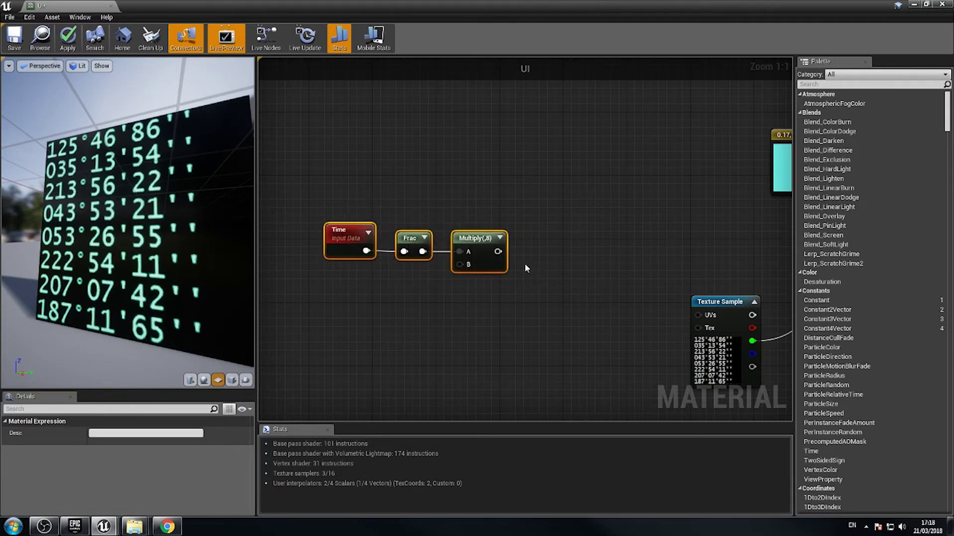
pyautogui.rightClick(517, 256)
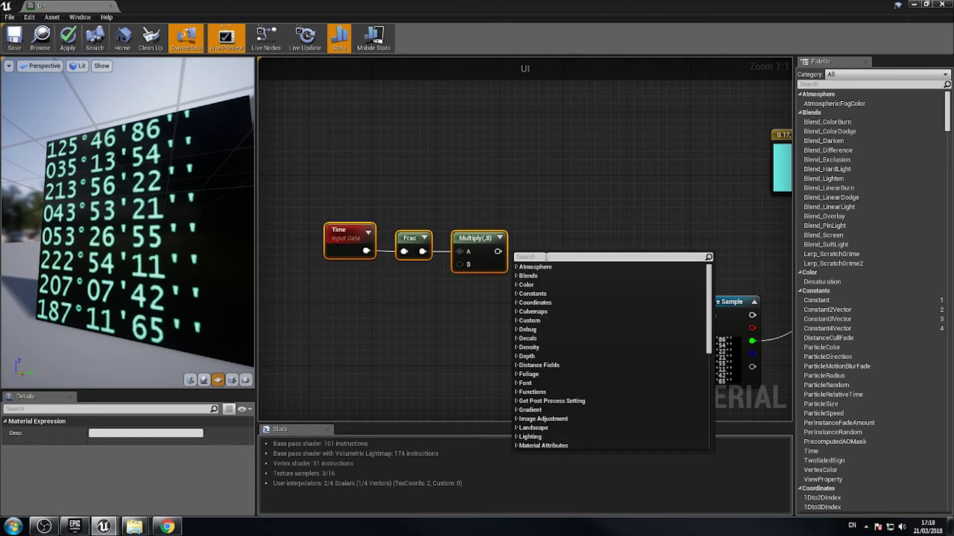
pyautogui.write('floor')
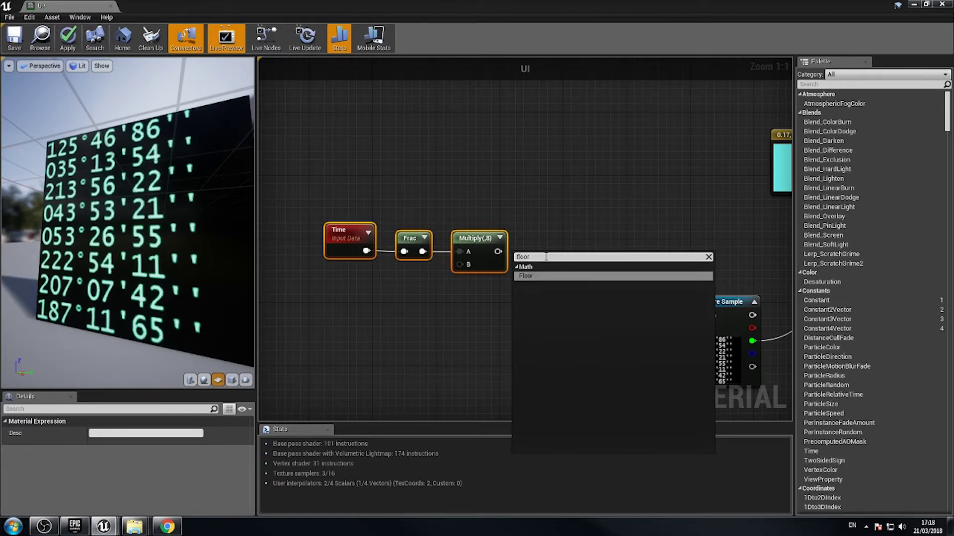
pyautogui.press('Return')
pyautogui.moveTo(541, 258); pyautogui.dragTo(561, 239)
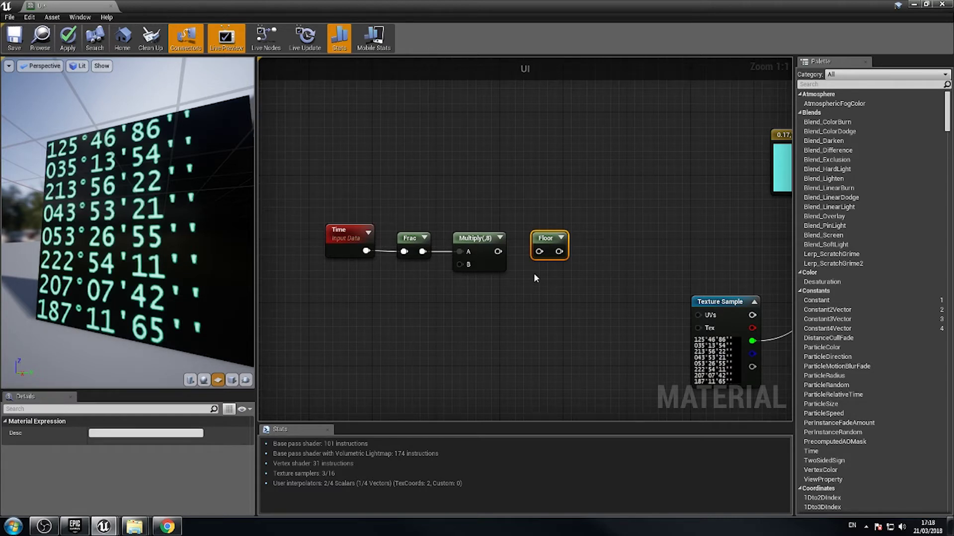
pyautogui.moveTo(498, 252); pyautogui.dragTo(532, 240)
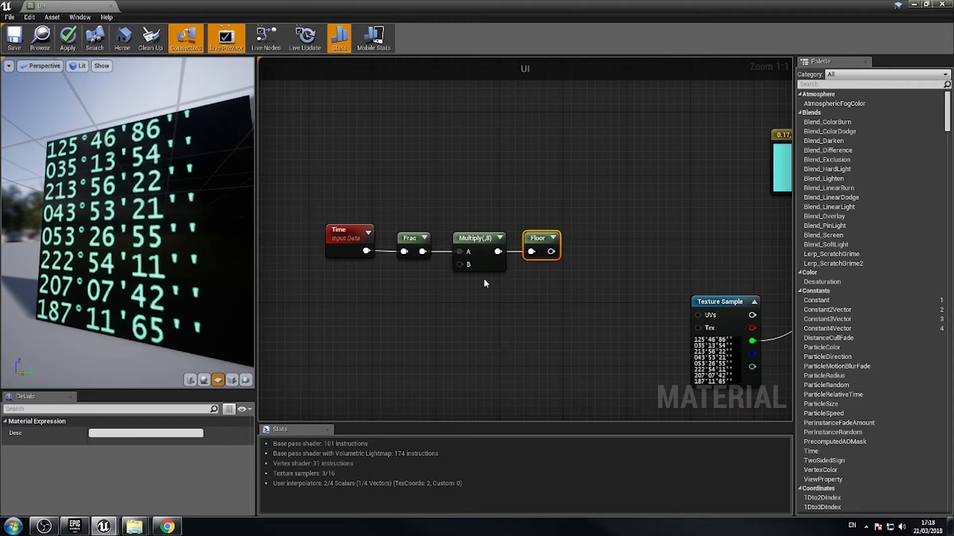
# Tidy the Time, Frac, Multiply and Floor nodes into a compact row, leaving space after Floor
pyautogui.moveTo(403, 217); pyautogui.dragTo(537, 289)
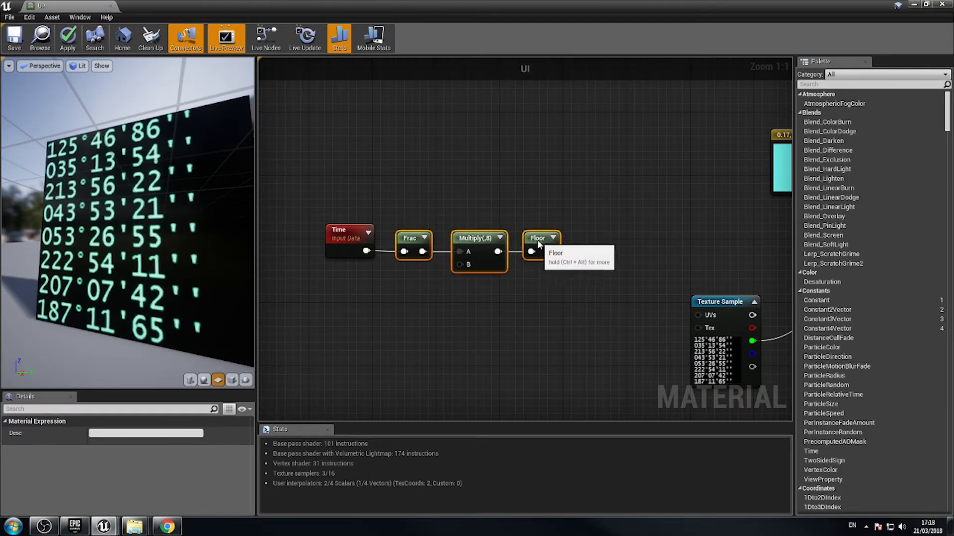
pyautogui.moveTo(539, 241); pyautogui.dragTo(530, 234)
pyautogui.moveTo(337, 252); pyautogui.dragTo(314, 252)
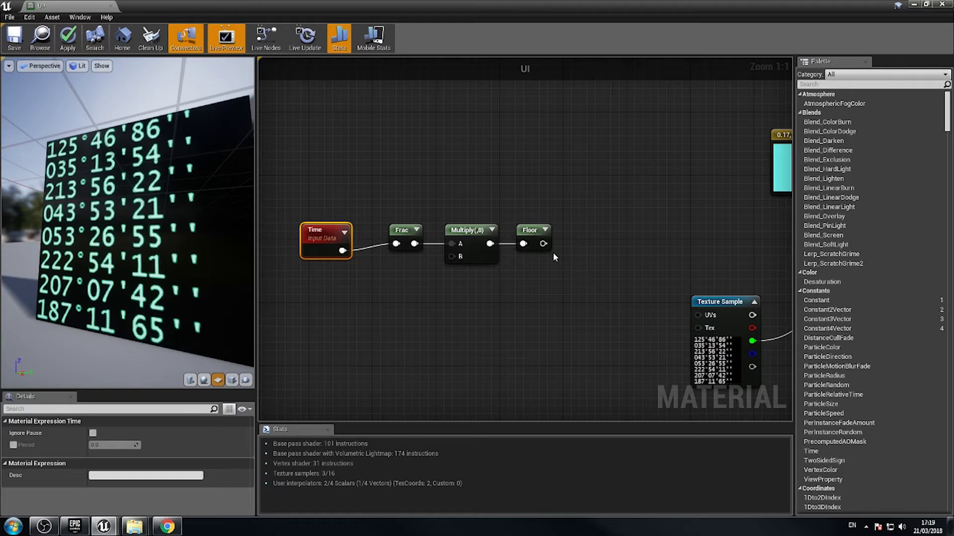
pyautogui.moveTo(406, 305); pyautogui.dragTo(511, 238)
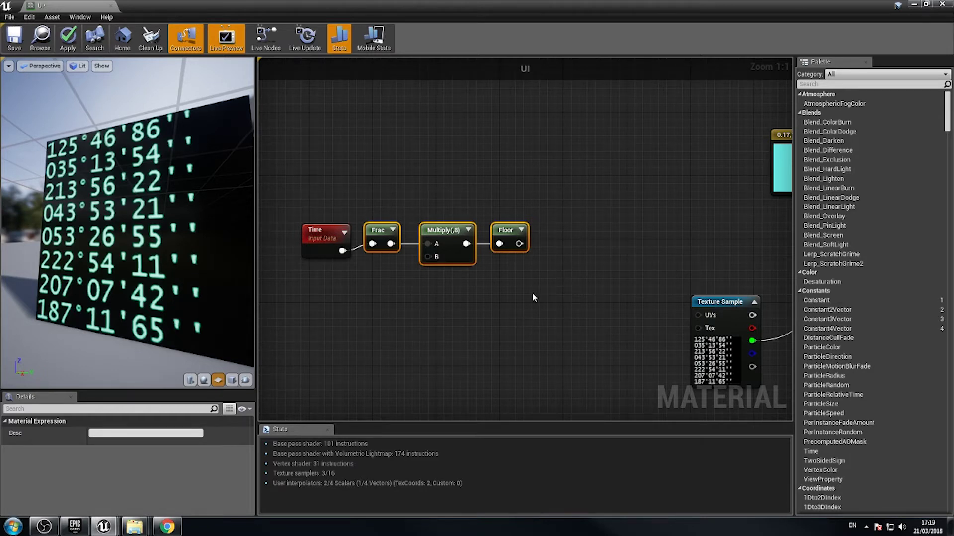
pyautogui.click(560, 273)
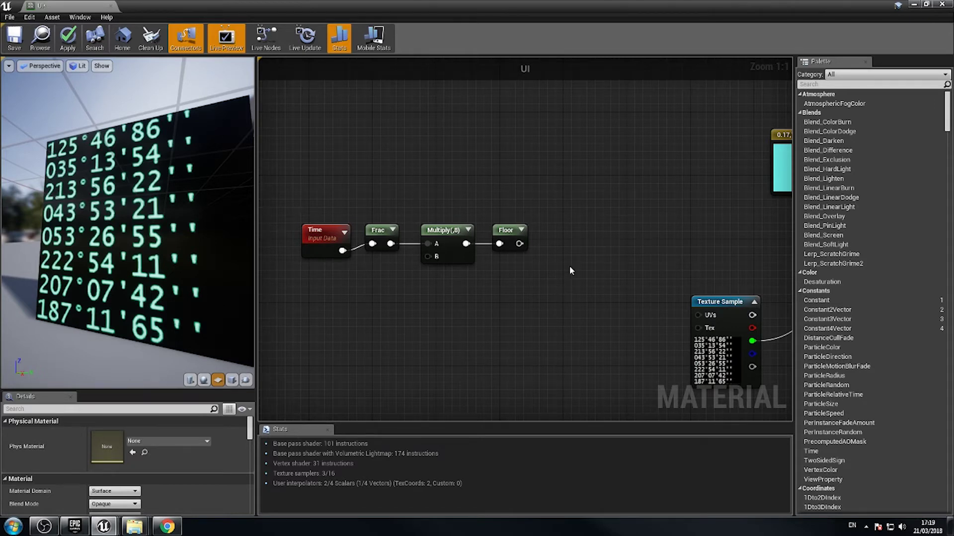
# Add a second Multiply node after Floor, connect Floor to its A input and set Const B to 0.125
pyautogui.rightClick(570, 271)
pyautogui.write('mu')
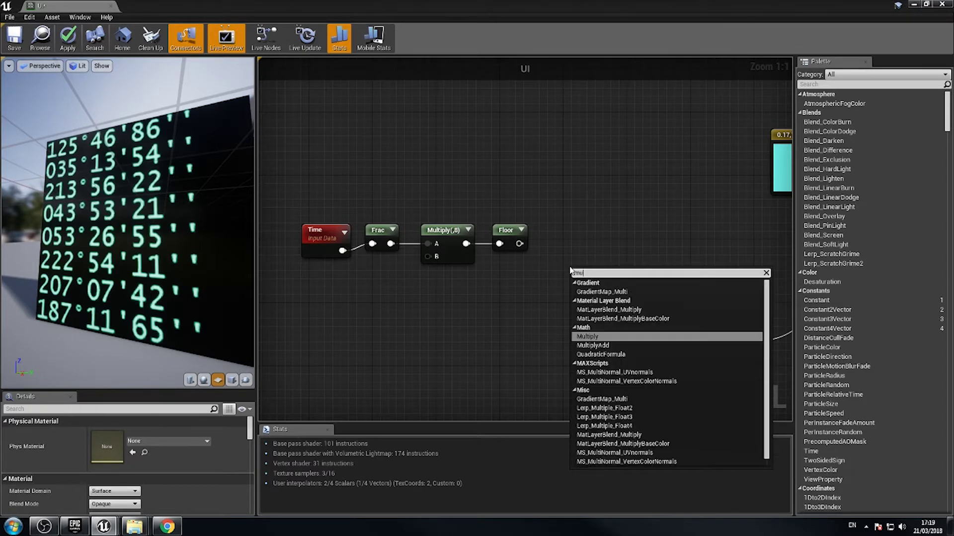
pyautogui.write('l')
pyautogui.press('Return')
pyautogui.moveTo(595, 271); pyautogui.dragTo(573, 229)
pyautogui.moveTo(519, 243); pyautogui.dragTo(555, 243)
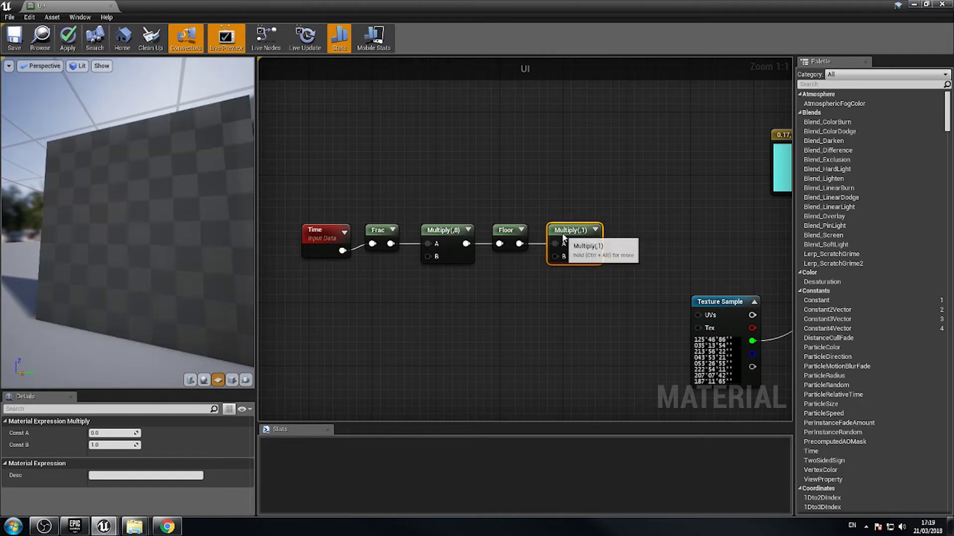
pyautogui.click(113, 445)
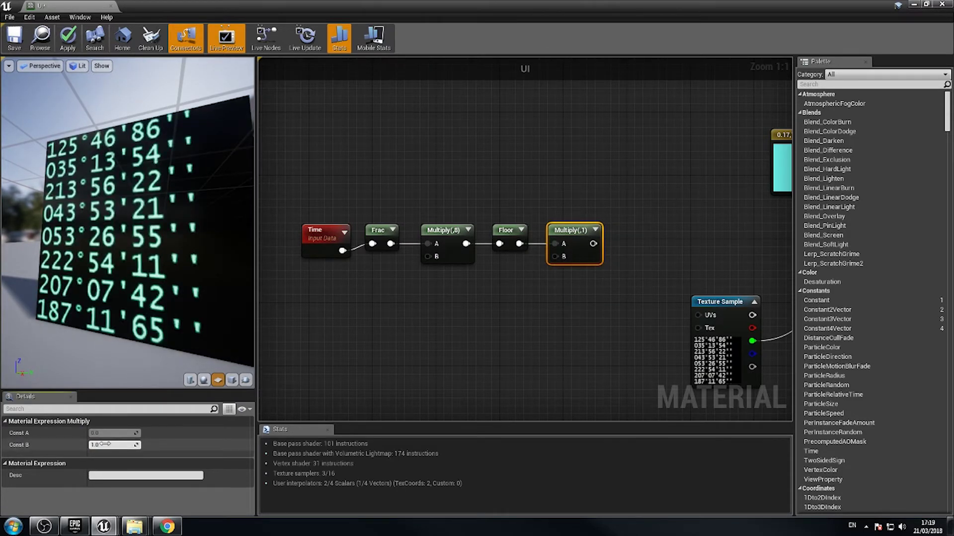
pyautogui.write('0.125')
pyautogui.press('Return')
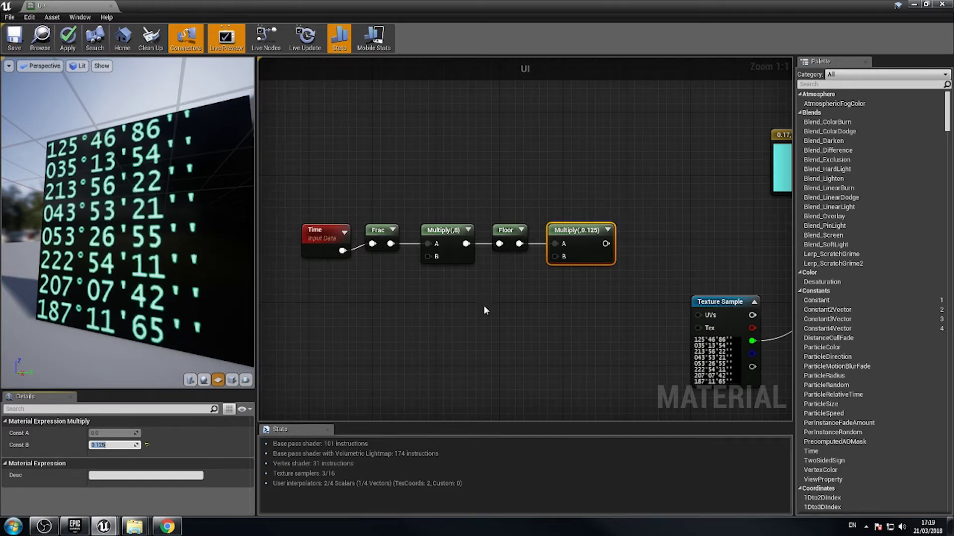
# Select the whole chain from Time to the 0.125 Multiply and move it further from the Texture Sample
pyautogui.moveTo(486, 311); pyautogui.dragTo(541, 266, button='right')
pyautogui.moveTo(386, 260); pyautogui.dragTo(608, 164)
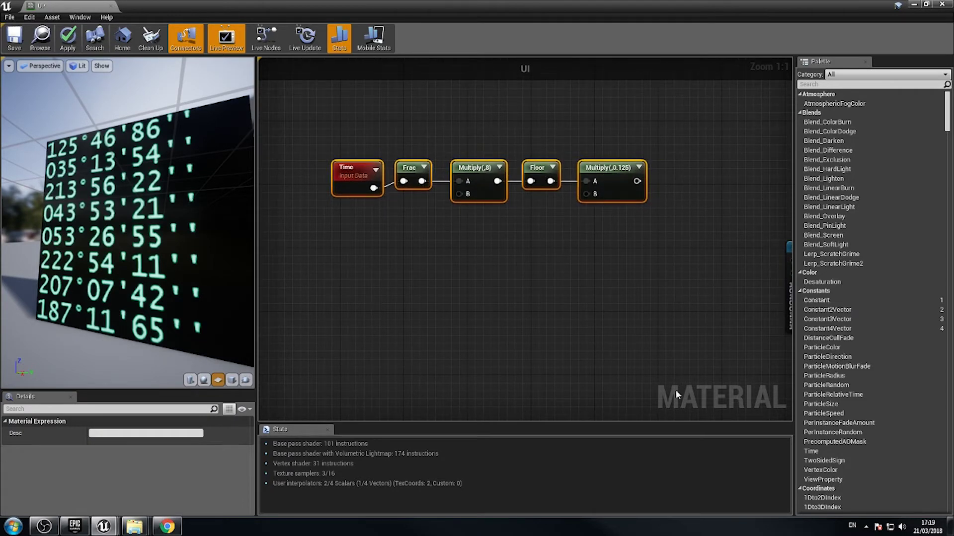
pyautogui.moveTo(606, 268); pyautogui.dragTo(433, 296, button='right')
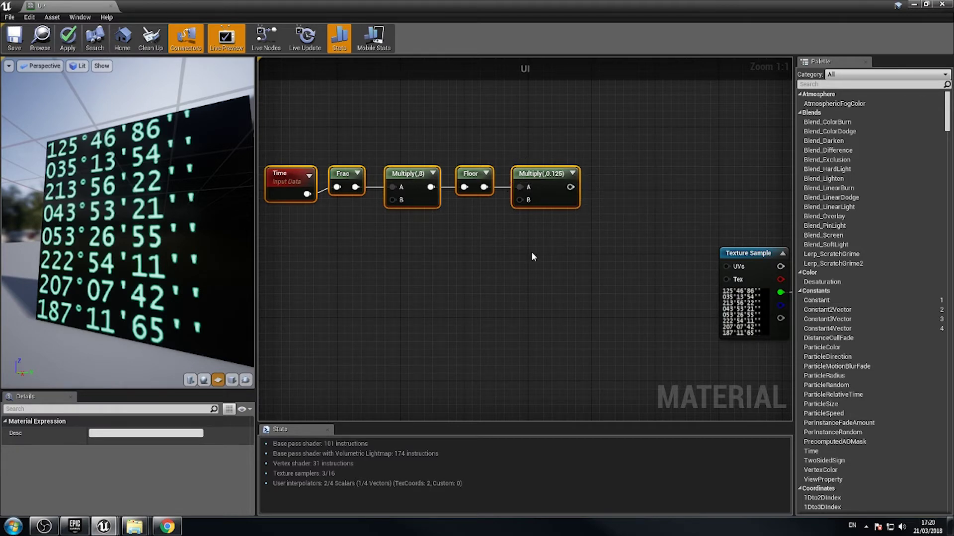
pyautogui.moveTo(532, 256); pyautogui.dragTo(604, 204, button='right')
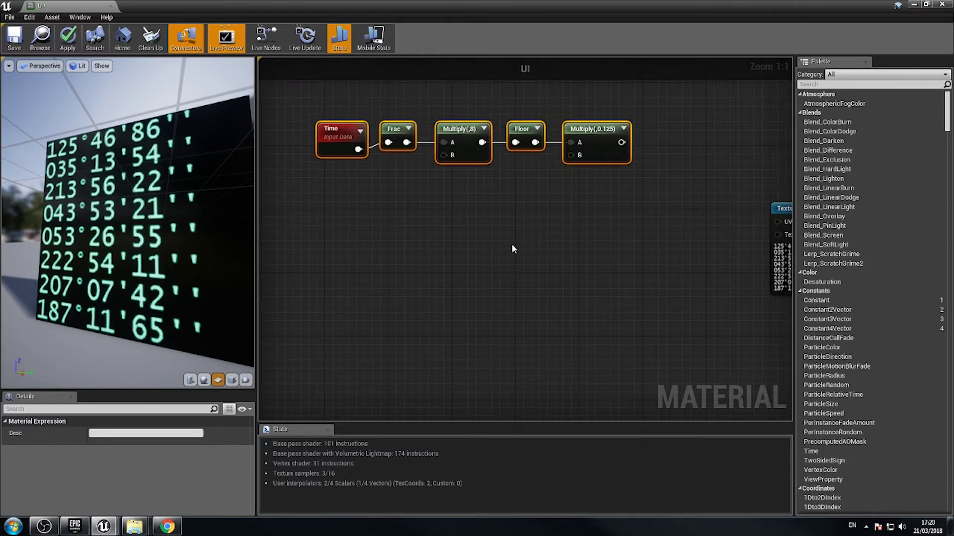
# Add a TextureCoordinate node in the free area below the Time and Frac chain
pyautogui.rightClick(416, 234)
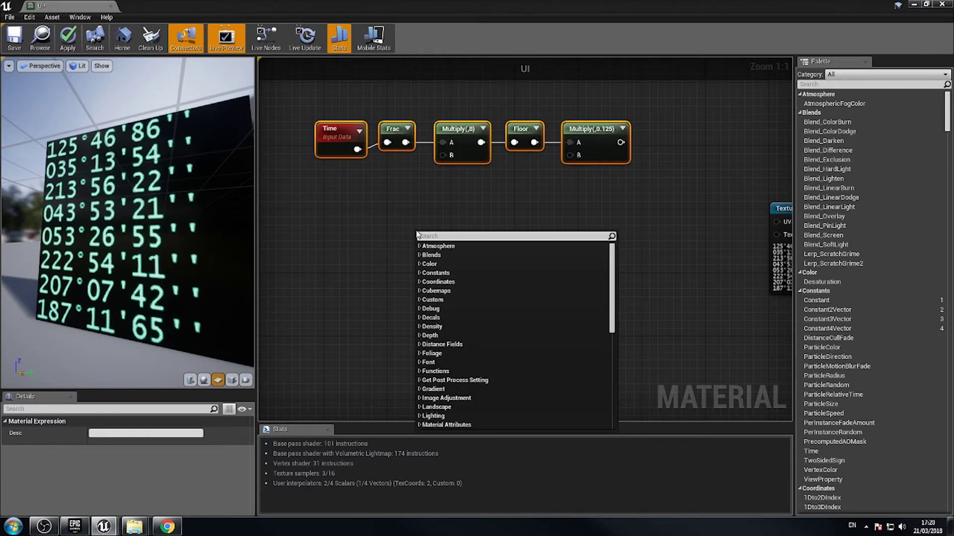
pyautogui.write('coord')
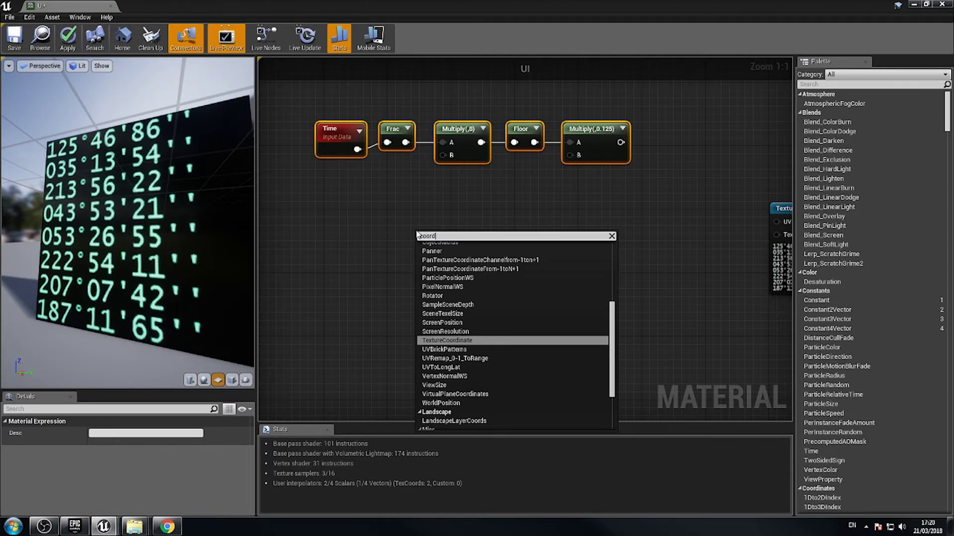
pyautogui.press('Return')
pyautogui.moveTo(432, 241); pyautogui.dragTo(420, 221)
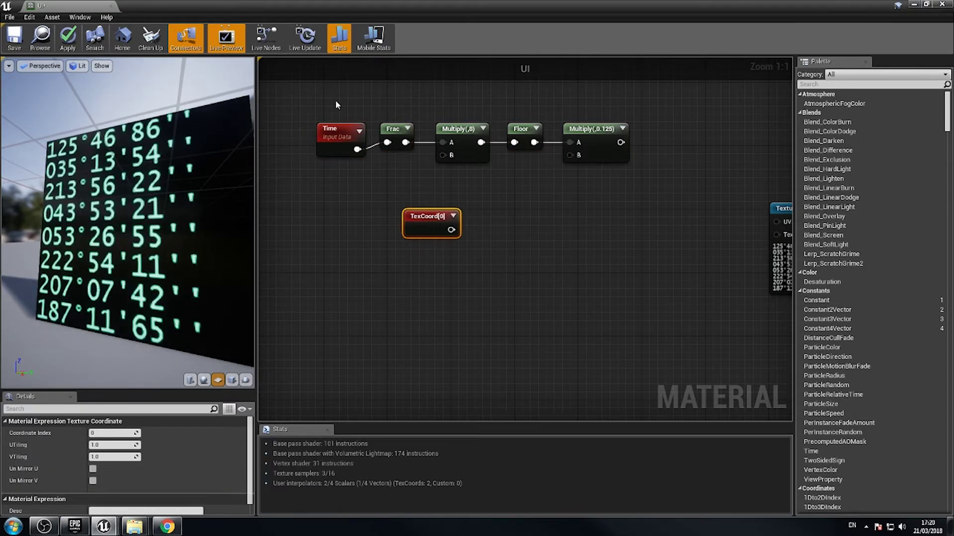
# Shift the Time-to-Multiply chain back again to free graph space after the 0.125 Multiply
pyautogui.press('Home')
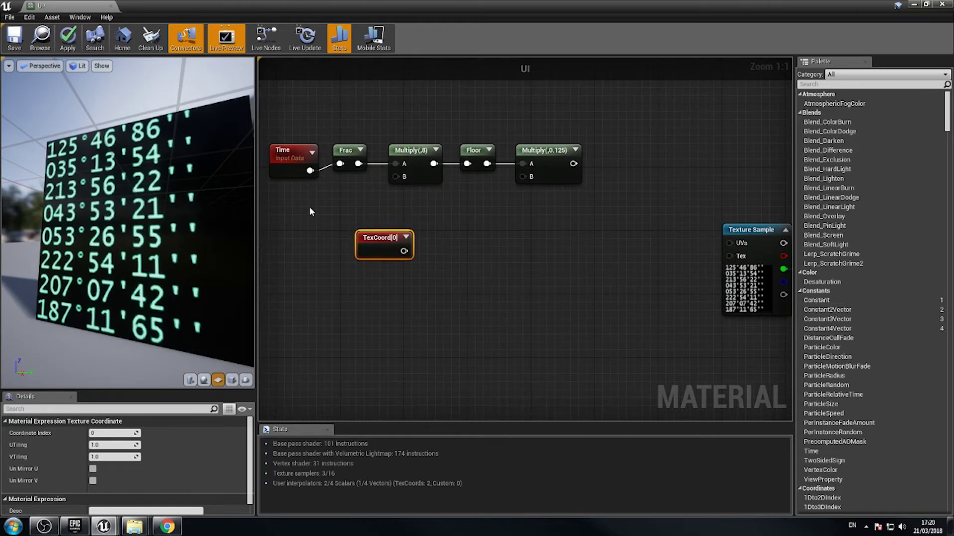
pyautogui.moveTo(519, 136); pyautogui.dragTo(483, 162)
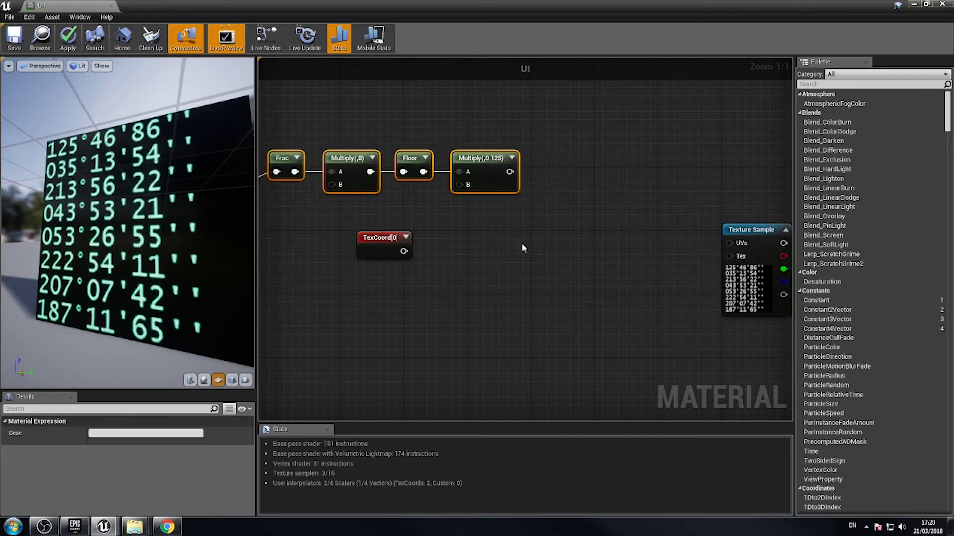
pyautogui.click(545, 197)
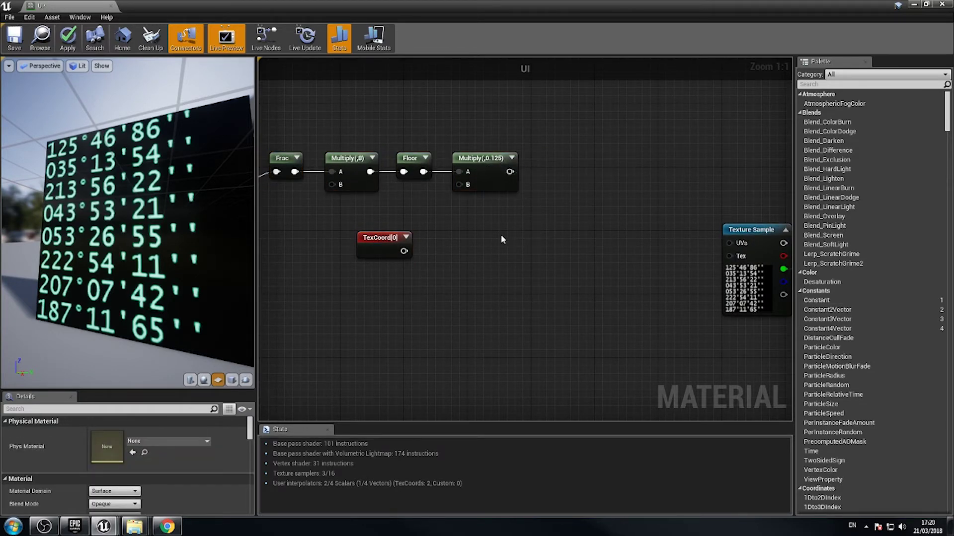
# Add an AppendVector node after the chain and connect the 0.125 Multiply output to its B input
pyautogui.moveTo(507, 244); pyautogui.dragTo(509, 245, button='right')
pyautogui.write('app')
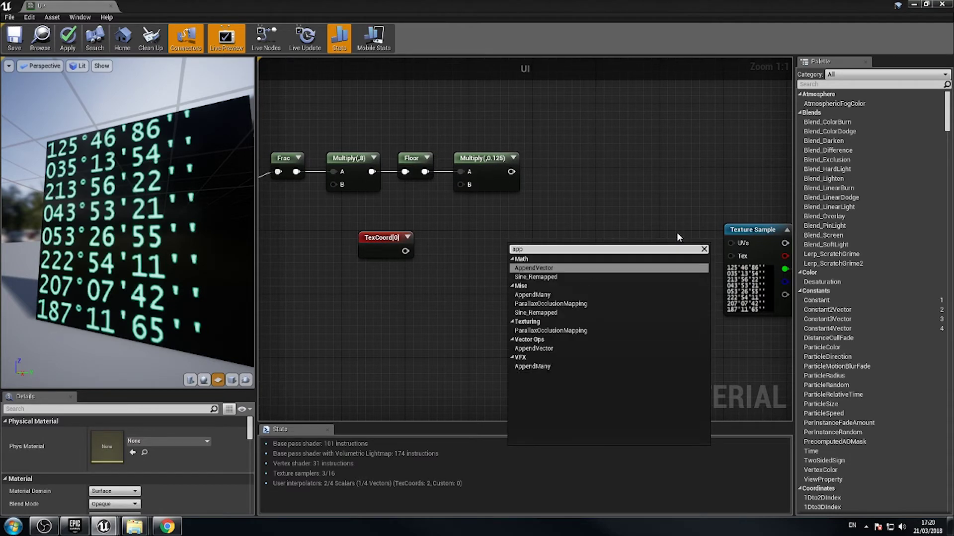
pyautogui.press('Return')
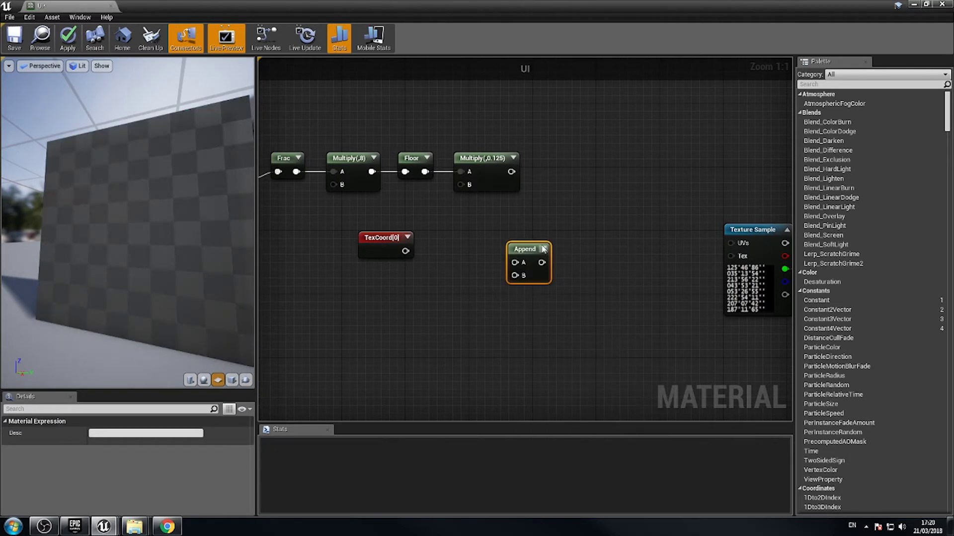
pyautogui.moveTo(525, 252); pyautogui.dragTo(580, 193)
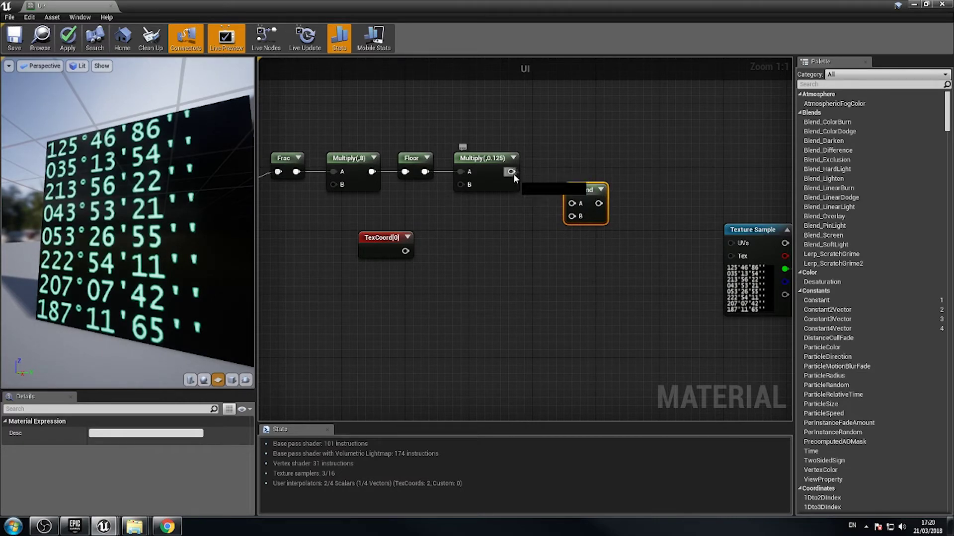
pyautogui.moveTo(574, 218); pyautogui.dragTo(595, 134)
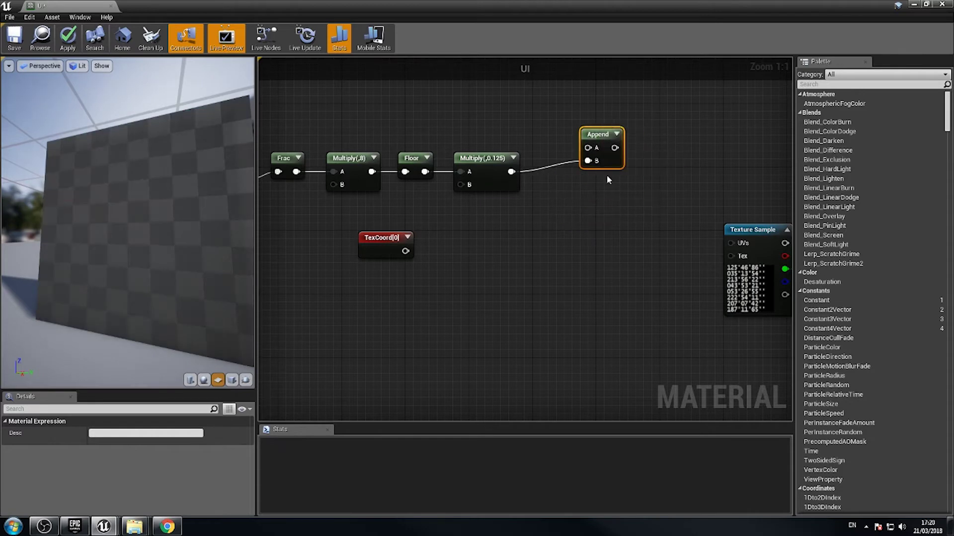
# Add a Constant node with value 0 beside the Append node and connect it to Append's A input
pyautogui.moveTo(587, 180); pyautogui.dragTo(598, 250, button='right')
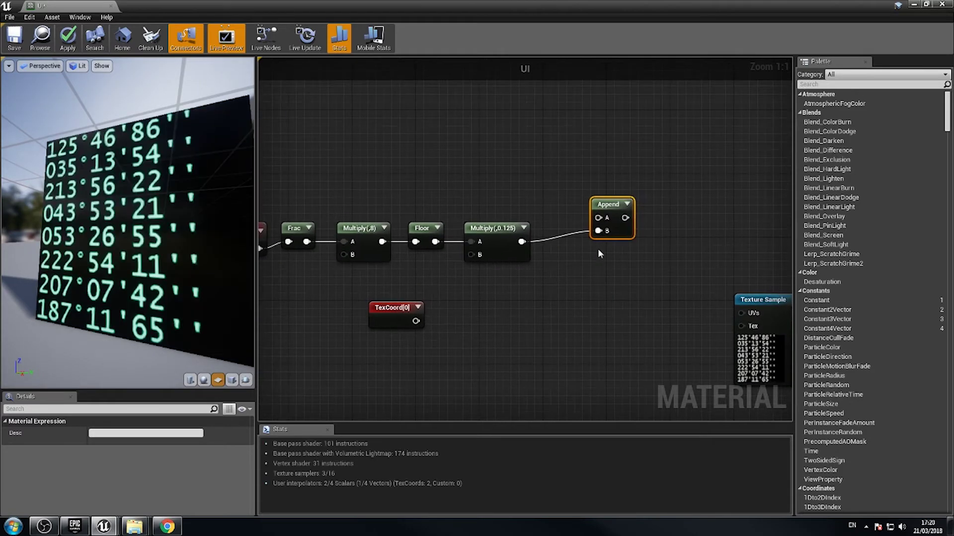
pyautogui.click(526, 195)
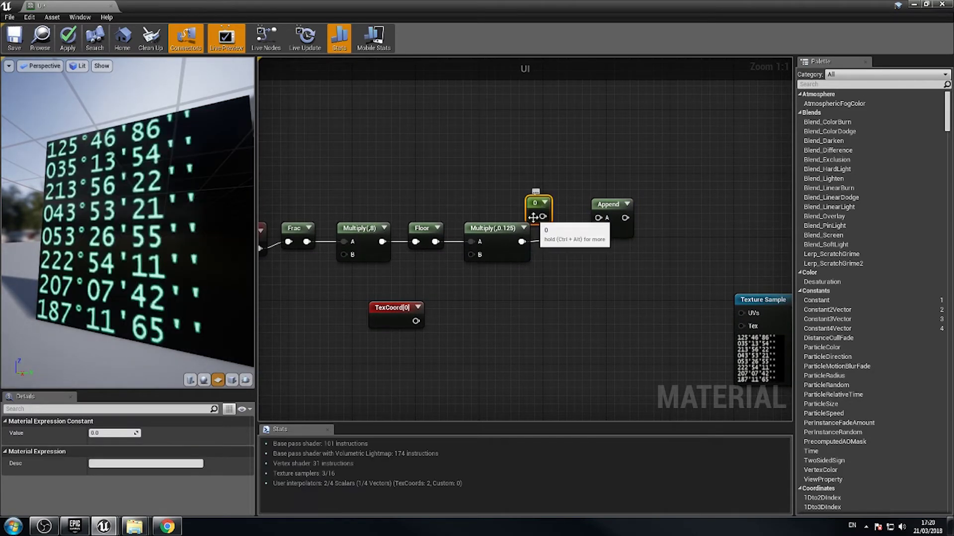
pyautogui.moveTo(533, 217); pyautogui.dragTo(592, 205)
pyautogui.moveTo(573, 312); pyautogui.dragTo(547, 243, button='right')
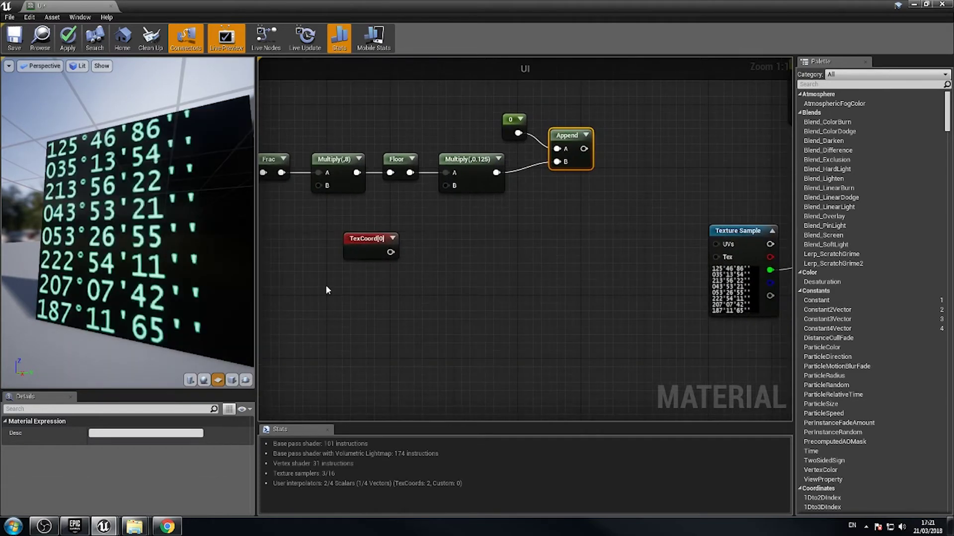
# Move the TexCoord node below the Append node and shift the Texture Sample farther away to free graph space
pyautogui.moveTo(361, 247); pyautogui.dragTo(529, 231)
pyautogui.moveTo(553, 133); pyautogui.dragTo(507, 173, button='right')
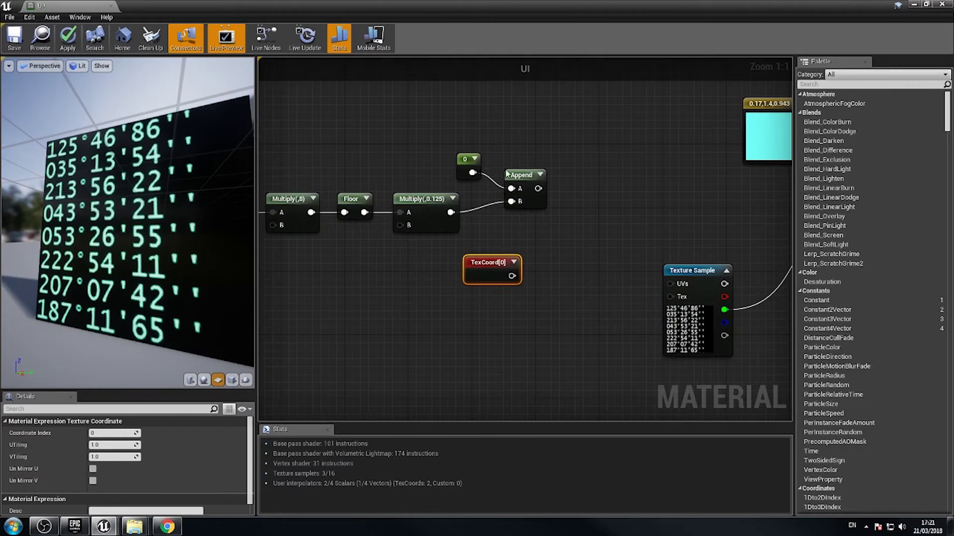
pyautogui.moveTo(690, 269); pyautogui.dragTo(714, 252)
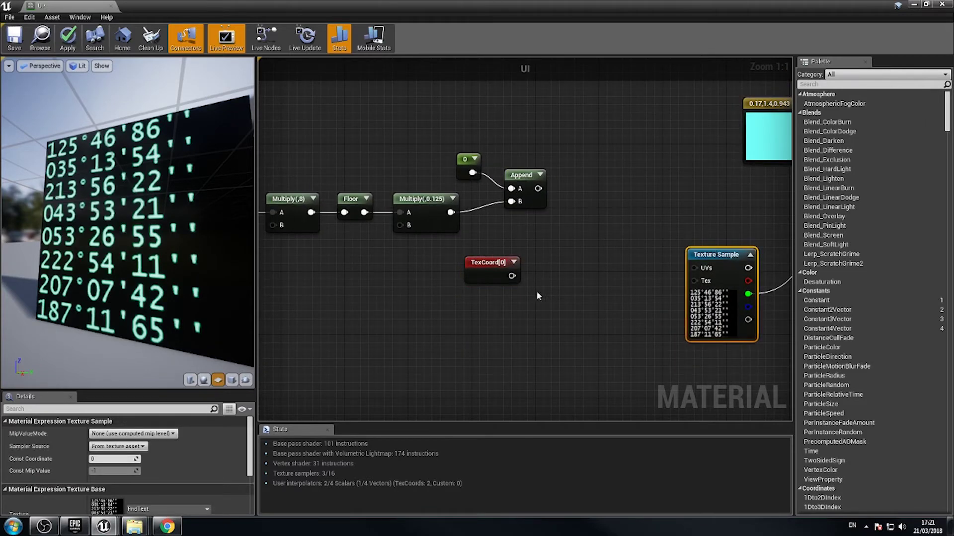
# Insert an Add node that sums the Append output and TexCoord, and feed its result into the Texture Sample's UVs
pyautogui.rightClick(579, 271)
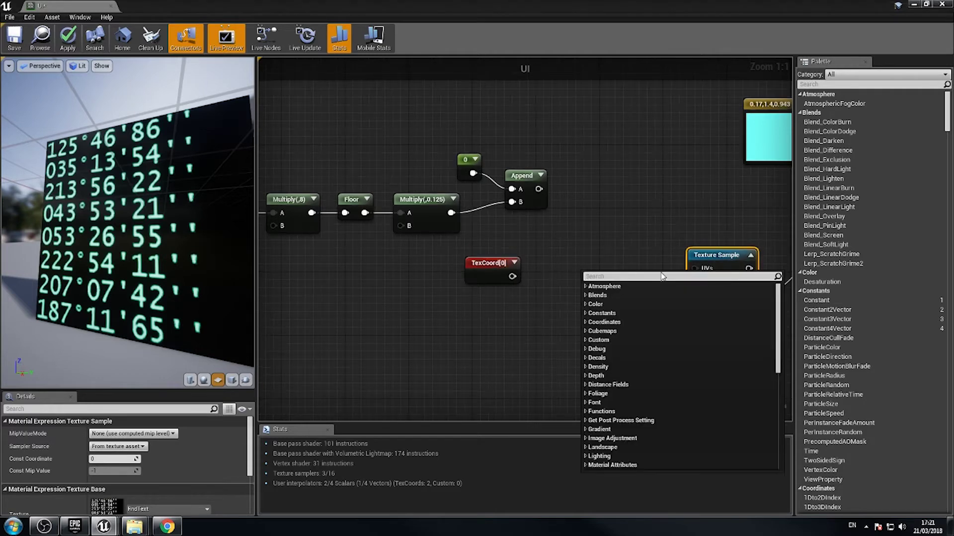
pyautogui.write('add')
pyautogui.press('Return')
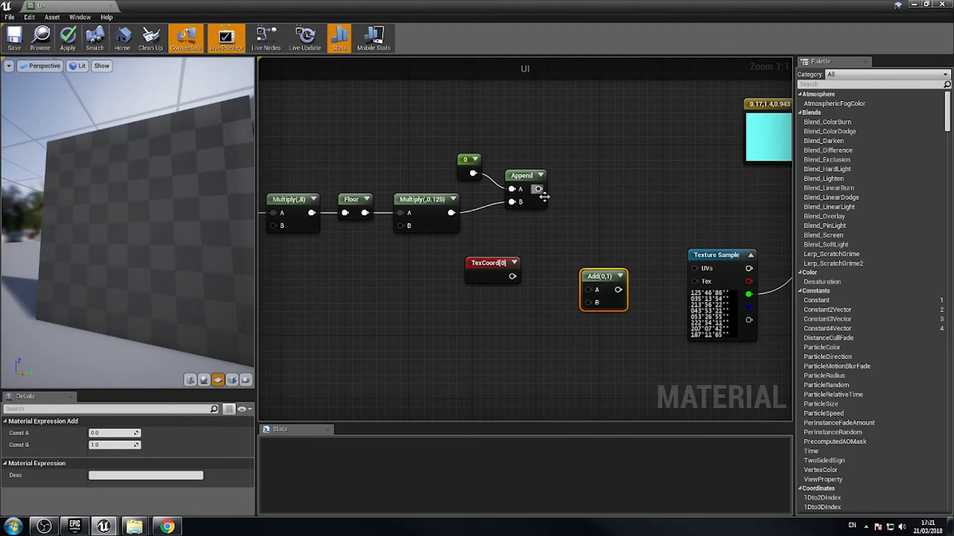
pyautogui.moveTo(596, 278); pyautogui.dragTo(603, 238)
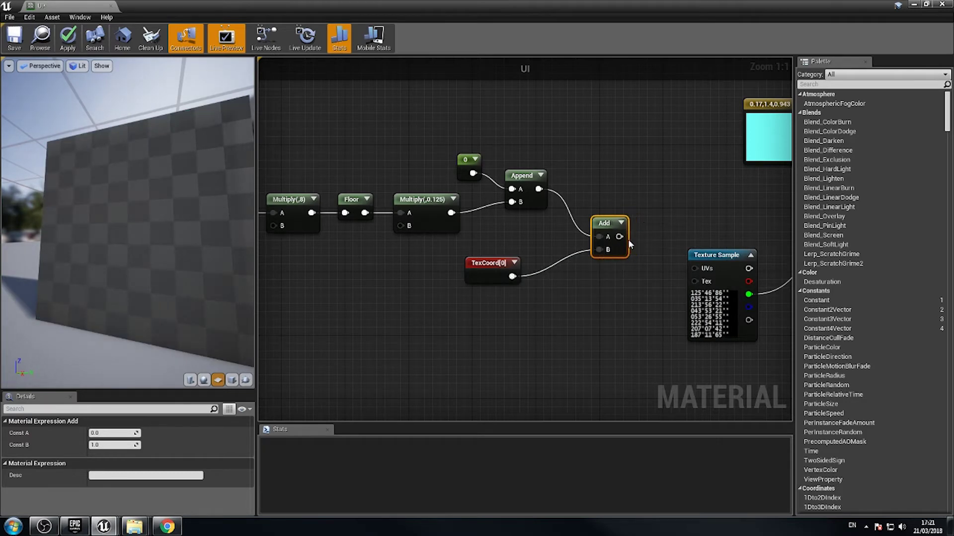
pyautogui.moveTo(695, 273); pyautogui.dragTo(694, 269)
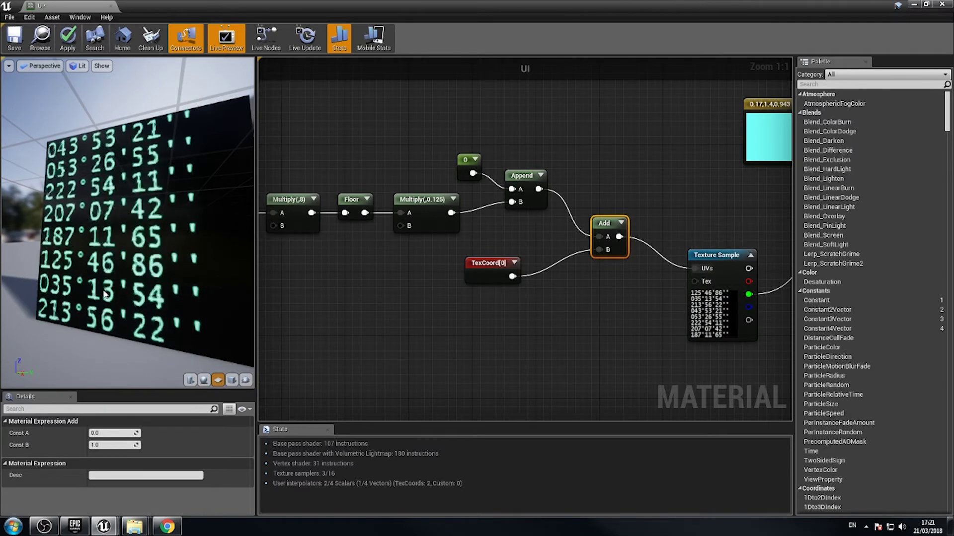
# Move the whole chain from Time to Add farther back and place the Texture Sample directly after the Add node
pyautogui.moveTo(615, 348)
pyautogui.mouseDown(button='right')
pyautogui.moveTo(530, 358)
pyautogui.moveTo(633, 351)
pyautogui.mouseUp(button='right')
pyautogui.moveTo(352, 343); pyautogui.dragTo(500, 336, button='right')
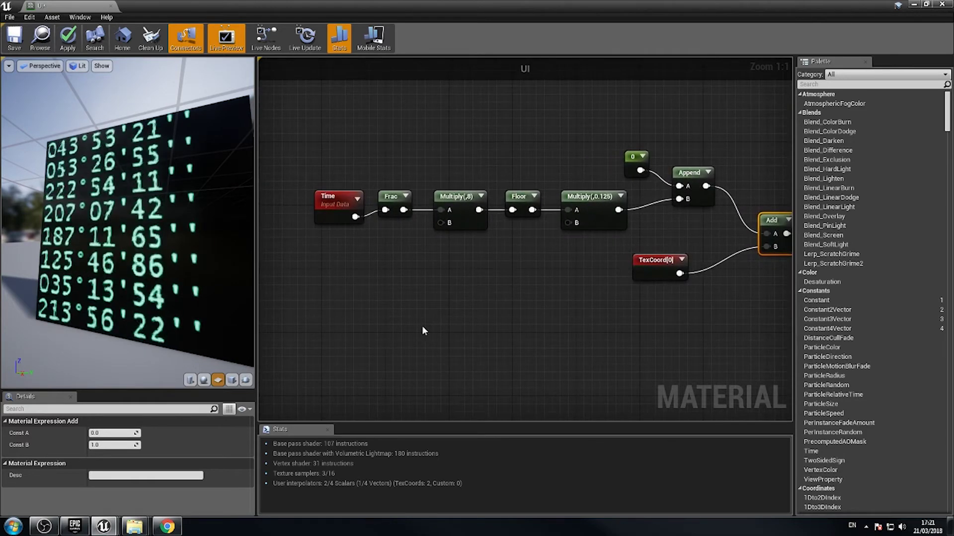
pyautogui.moveTo(313, 329); pyautogui.dragTo(788, 157)
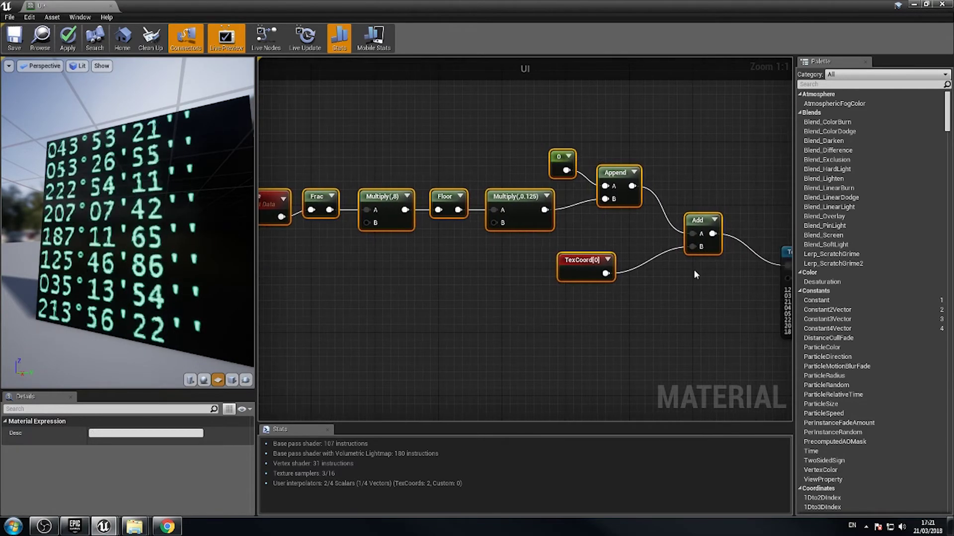
pyautogui.moveTo(701, 223); pyautogui.dragTo(533, 276, button='right')
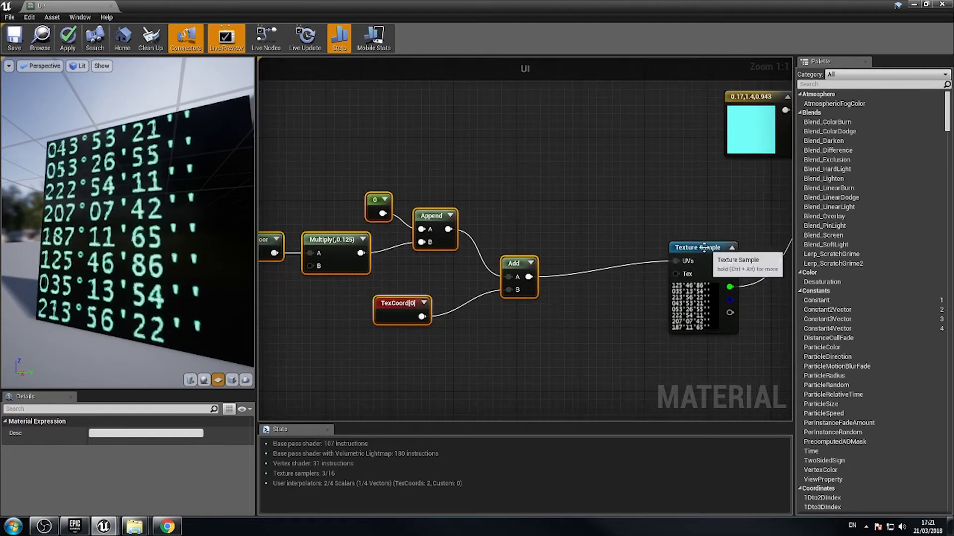
pyautogui.moveTo(698, 247); pyautogui.dragTo(594, 266)
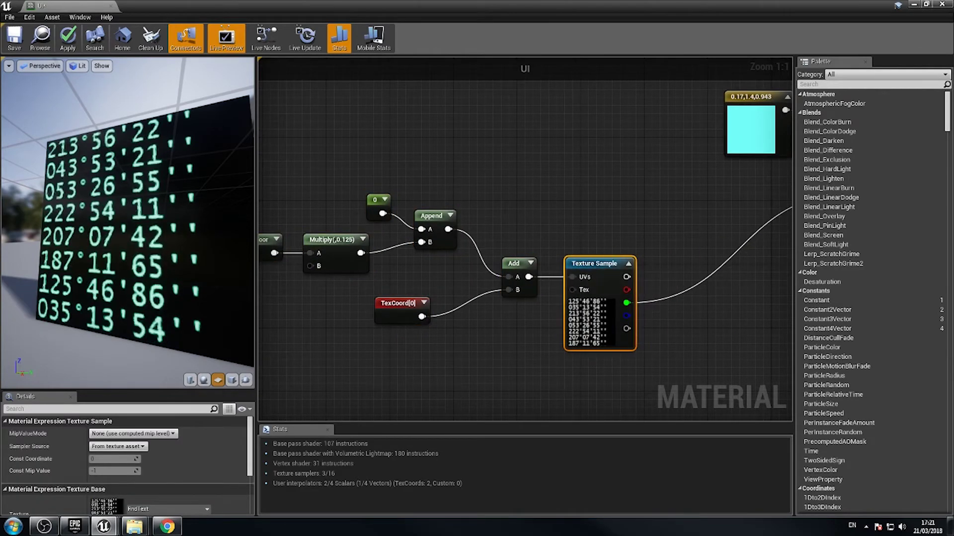
# Review the complete node chain from Time through Add to the Texture Sample alongside the animated text preview
pyautogui.moveTo(581, 229); pyautogui.dragTo(655, 202, button='right')
pyautogui.click(646, 192)
pyautogui.moveTo(610, 303); pyautogui.dragTo(616, 268, button='right')
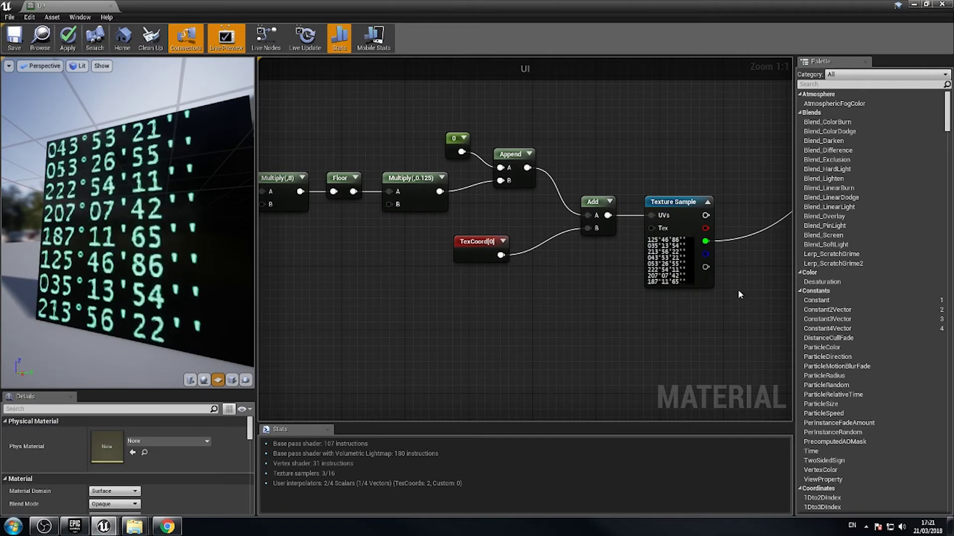
pyautogui.click(670, 205)
pyautogui.moveTo(564, 328); pyautogui.dragTo(648, 341, button='right')
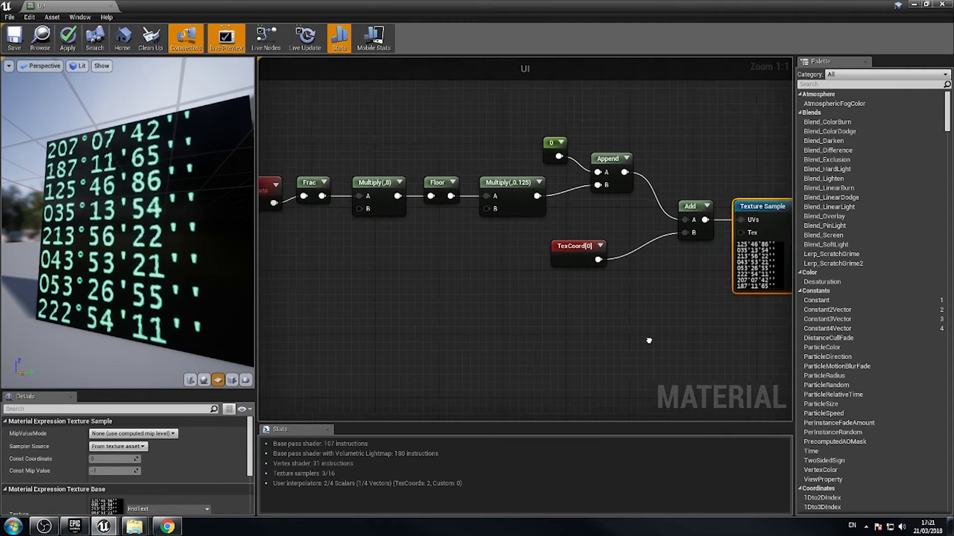
pyautogui.scroll(-1, 671, 344)
pyautogui.scroll(-1, 672, 344)
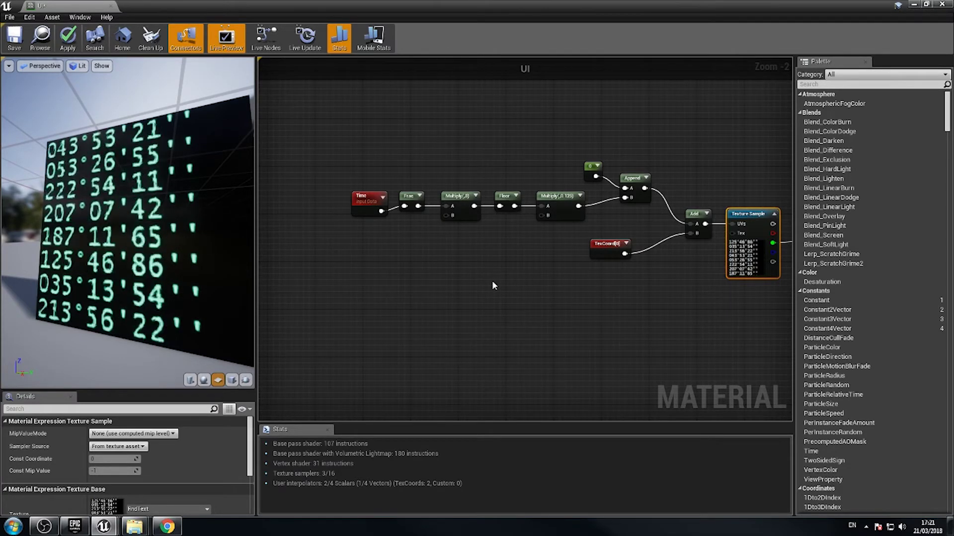
pyautogui.moveTo(646, 318); pyautogui.dragTo(548, 275, button='right')
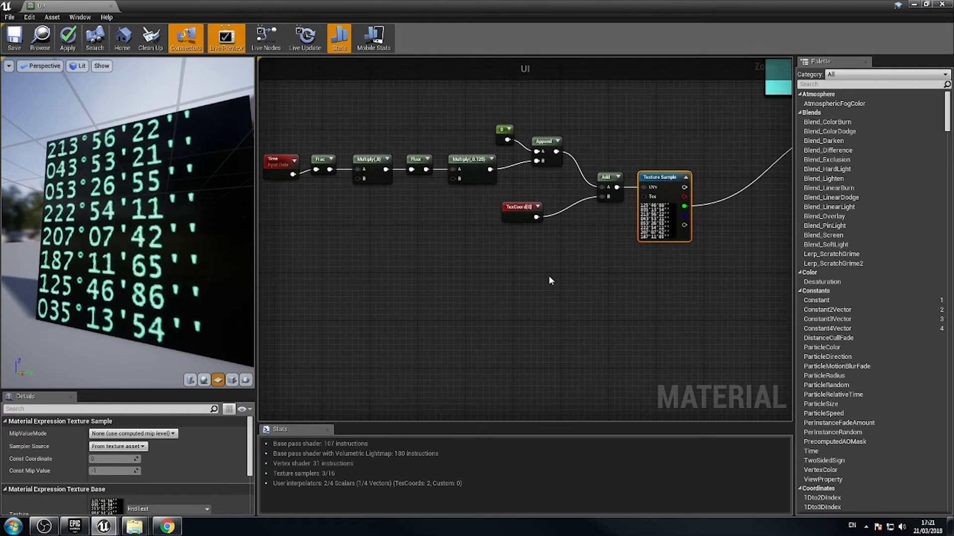
# Move the TexCoord node farther from the Add node, below the 0.125 Multiply
pyautogui.scroll(1, 551, 229)
pyautogui.moveTo(527, 211); pyautogui.dragTo(480, 219)
pyautogui.scroll(1, 509, 246)
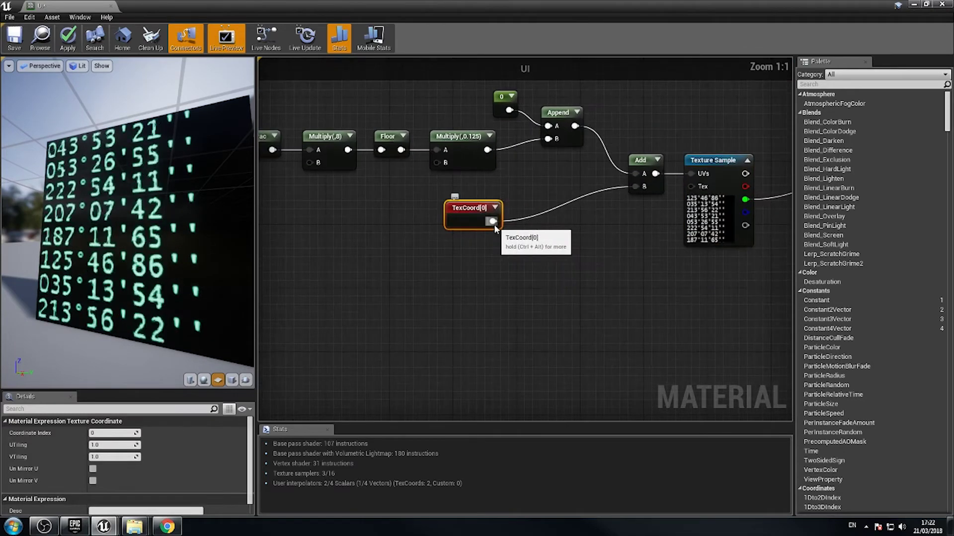
# Add a BreakOutFloat2Components node below the Add node and connect the TexCoord output to its Float2 input
pyautogui.moveTo(507, 260); pyautogui.dragTo(313, 194, button='right')
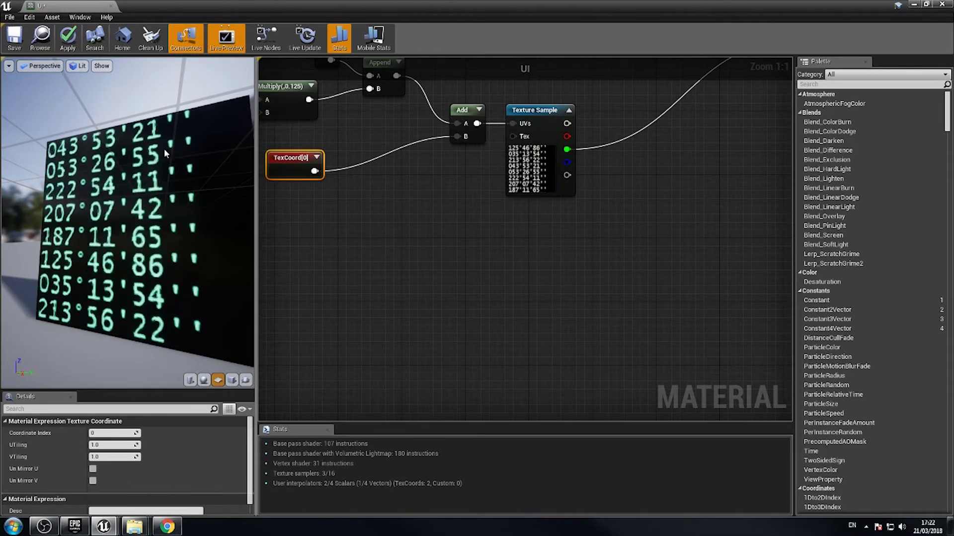
pyautogui.moveTo(399, 242); pyautogui.dragTo(481, 228, button='right')
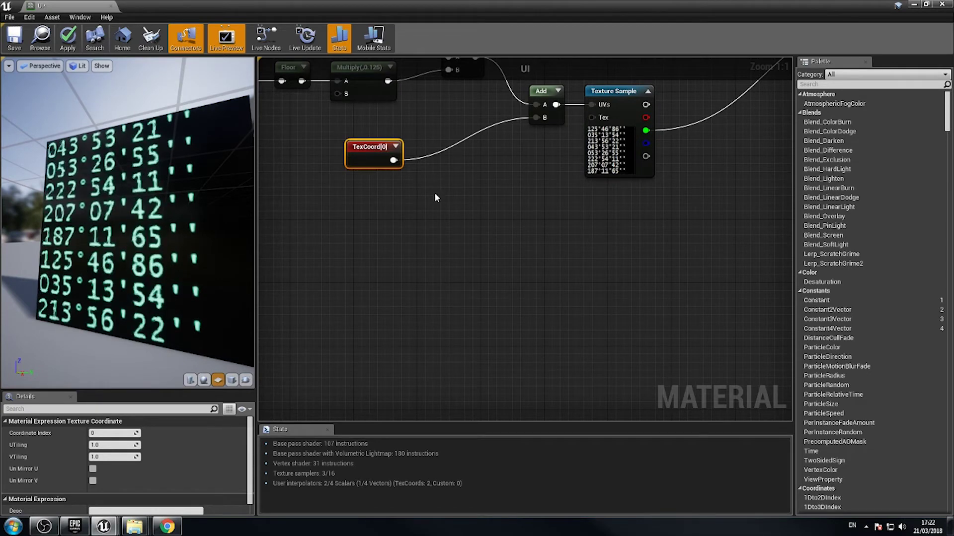
pyautogui.rightClick(440, 233)
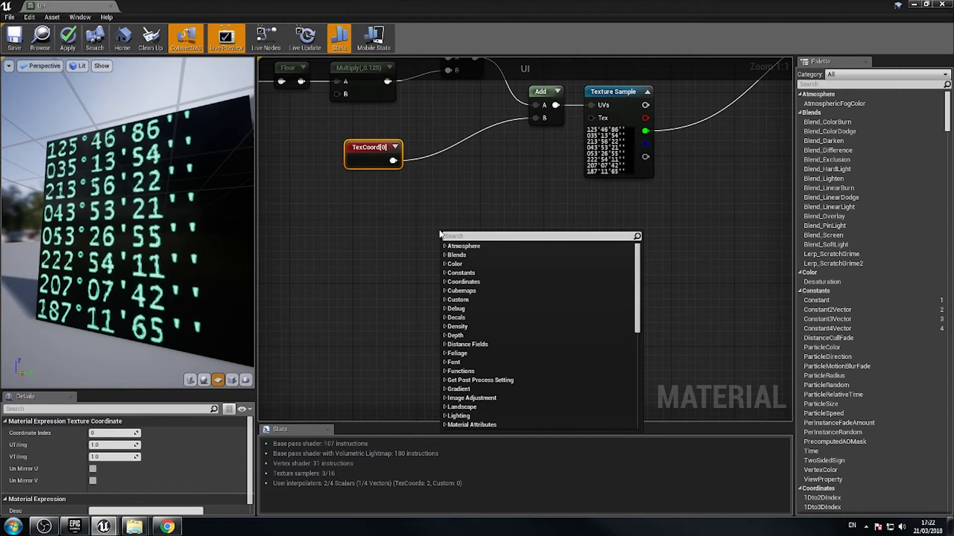
pyautogui.write('break')
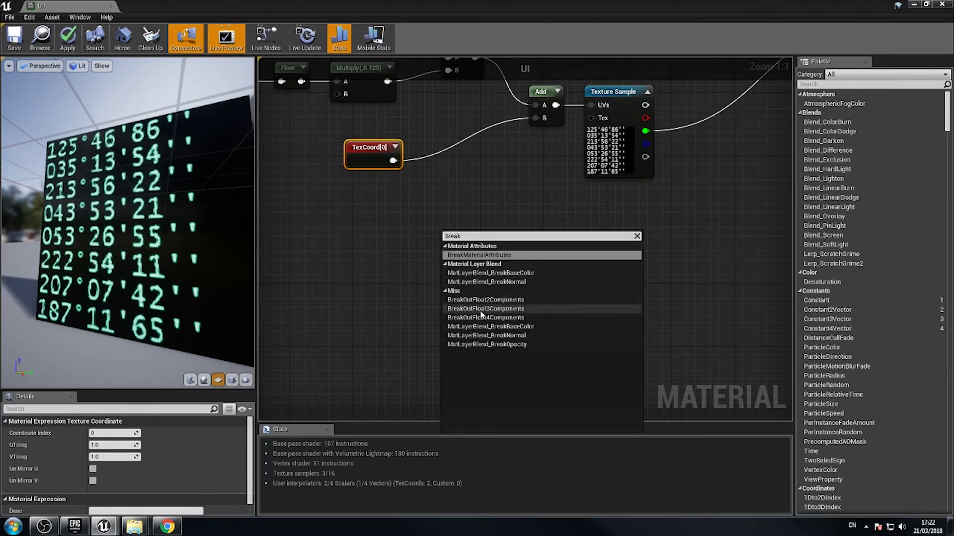
pyautogui.click(506, 300)
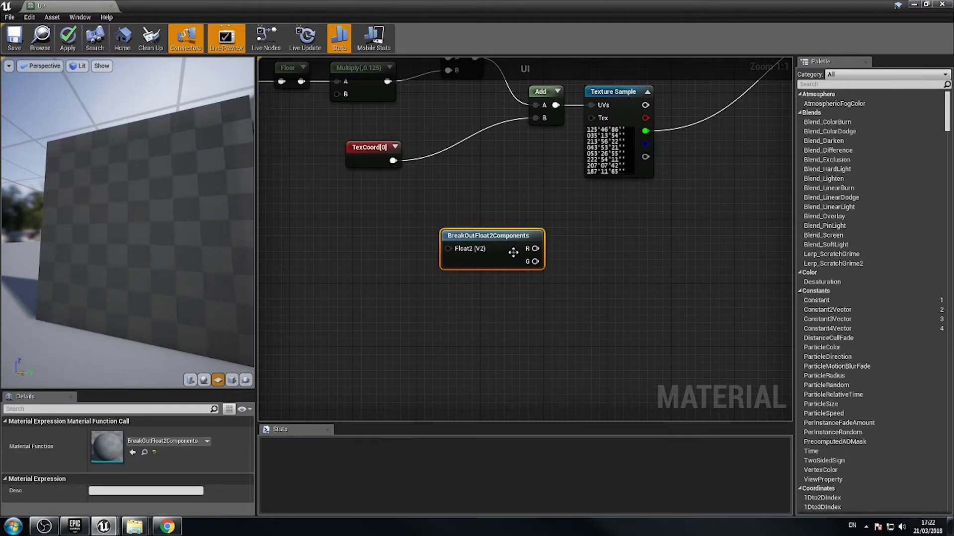
pyautogui.moveTo(513, 253); pyautogui.dragTo(521, 219)
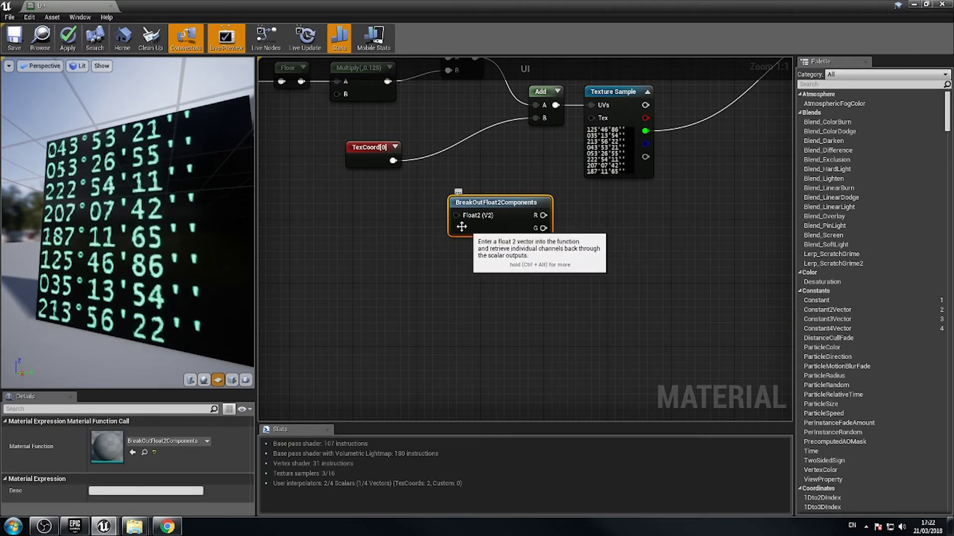
pyautogui.moveTo(453, 217); pyautogui.dragTo(452, 215)
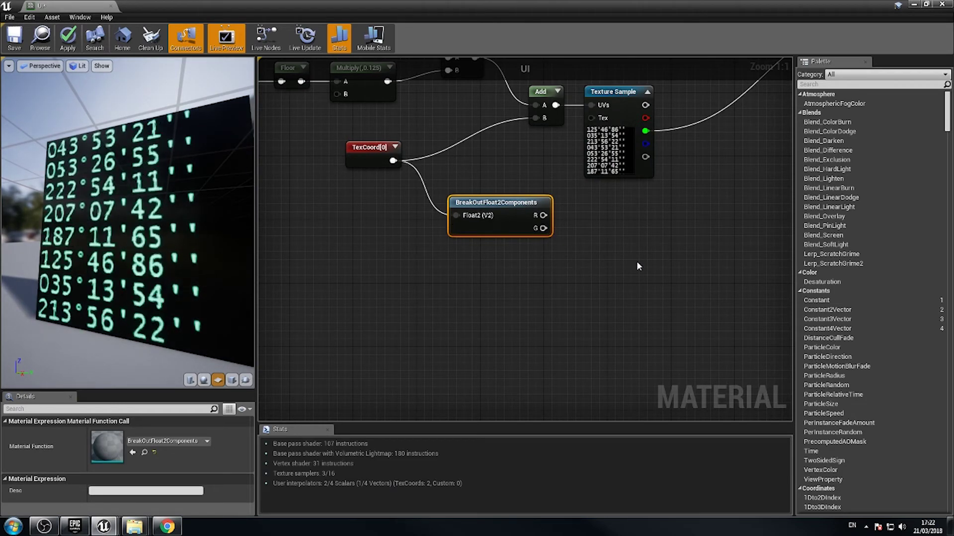
# Reposition BreakOutFloat2Components below the Texture Sample and bring the TexCoord node closer to it
pyautogui.moveTo(497, 204); pyautogui.dragTo(567, 228)
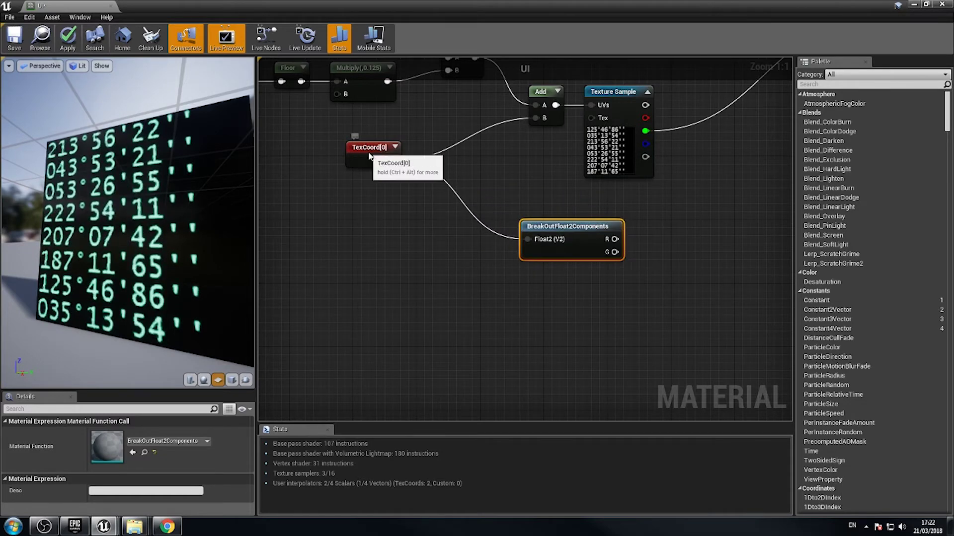
pyautogui.moveTo(353, 153); pyautogui.dragTo(408, 168)
pyautogui.moveTo(553, 198); pyautogui.dragTo(419, 209, button='right')
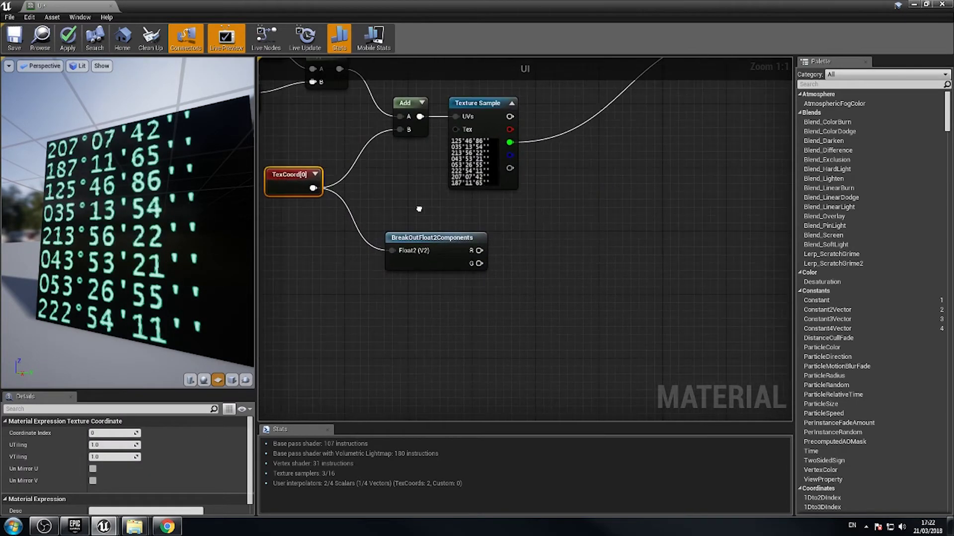
pyautogui.moveTo(574, 239); pyautogui.dragTo(595, 205, button='right')
pyautogui.scroll(-1, 484, 228)
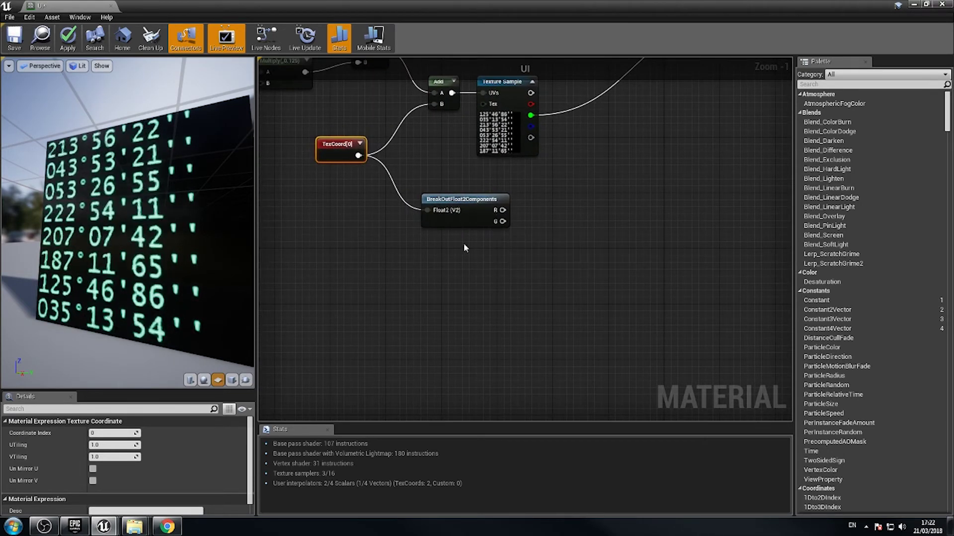
pyautogui.moveTo(361, 212); pyautogui.dragTo(456, 232, button='right')
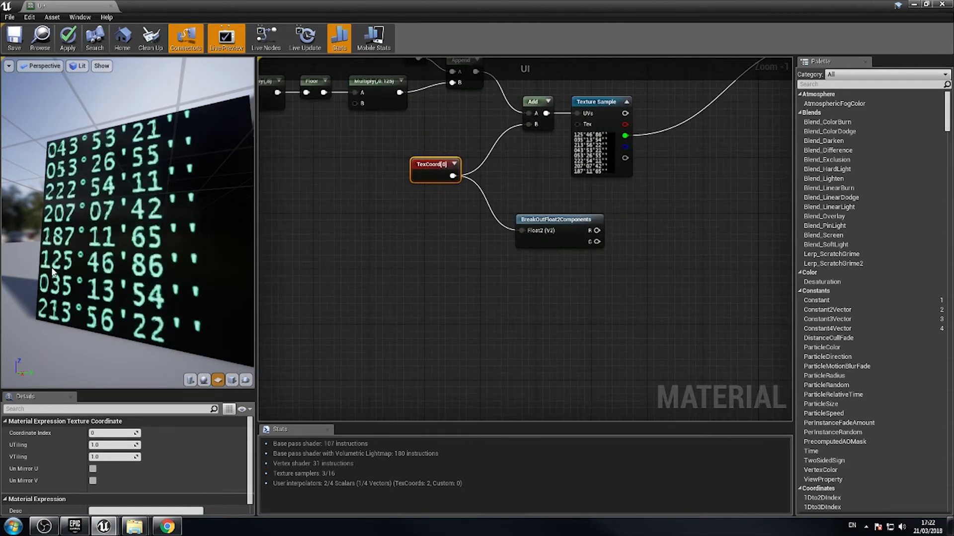
pyautogui.moveTo(555, 403); pyautogui.dragTo(634, 442, button='right')
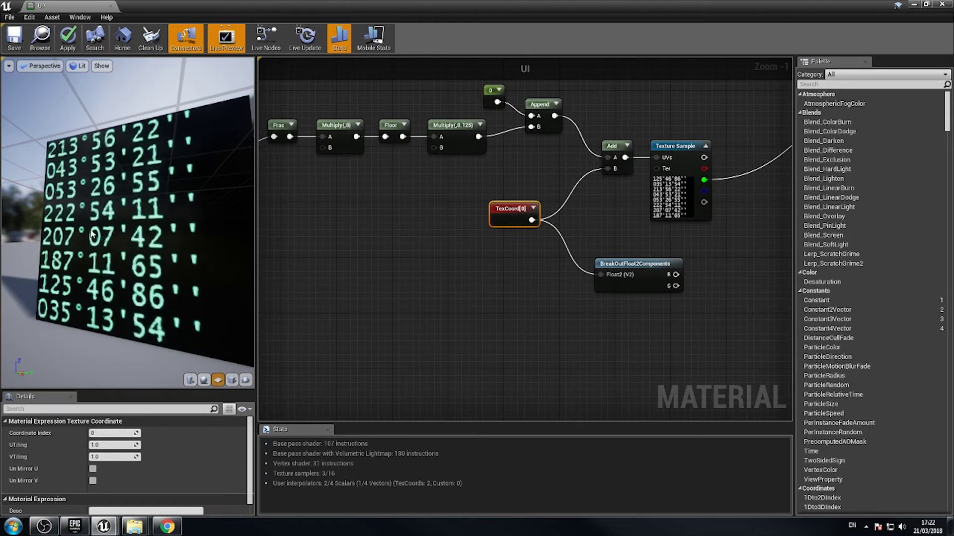
pyautogui.rightClick(631, 307)
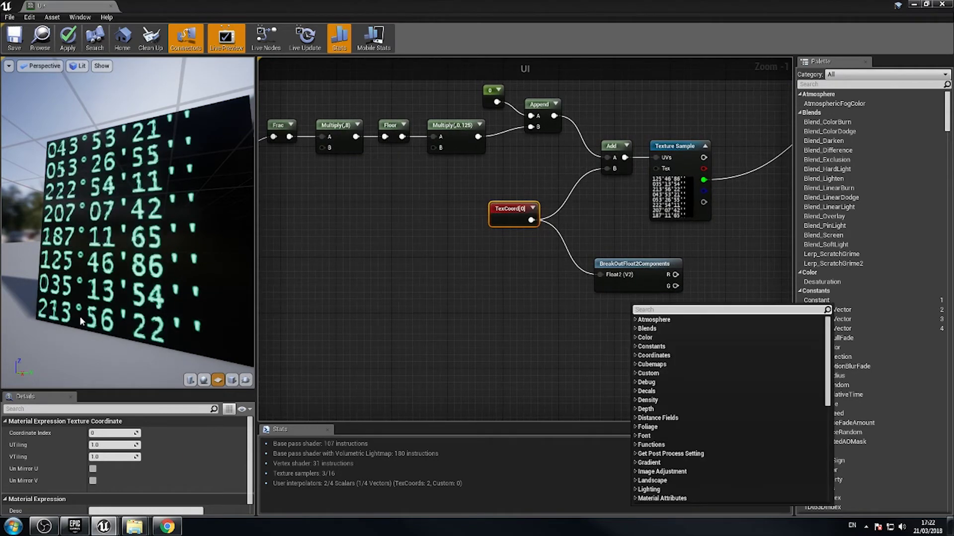
pyautogui.click(64, 303)
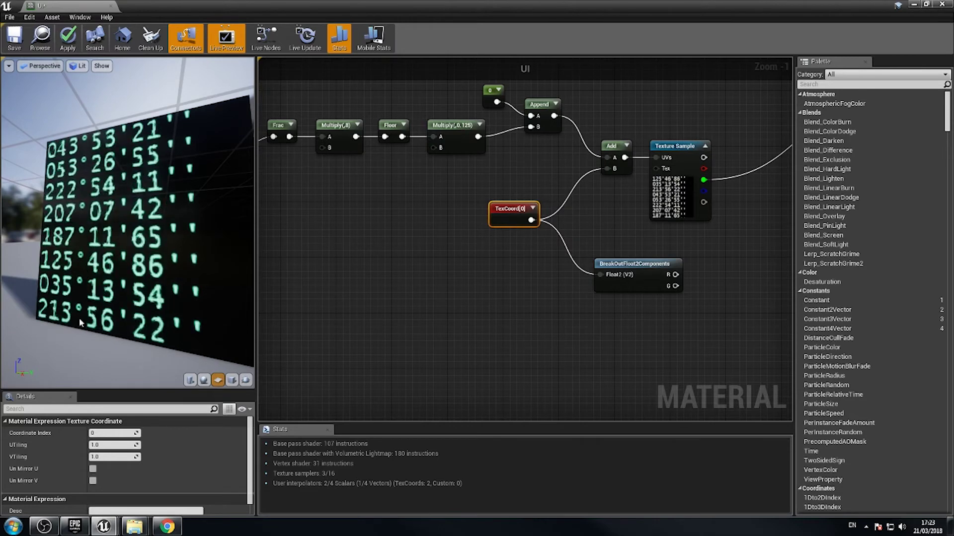
# Add a SmoothStep node in the free space after BreakOutFloat2Components
pyautogui.moveTo(387, 358); pyautogui.dragTo(305, 335, button='right')
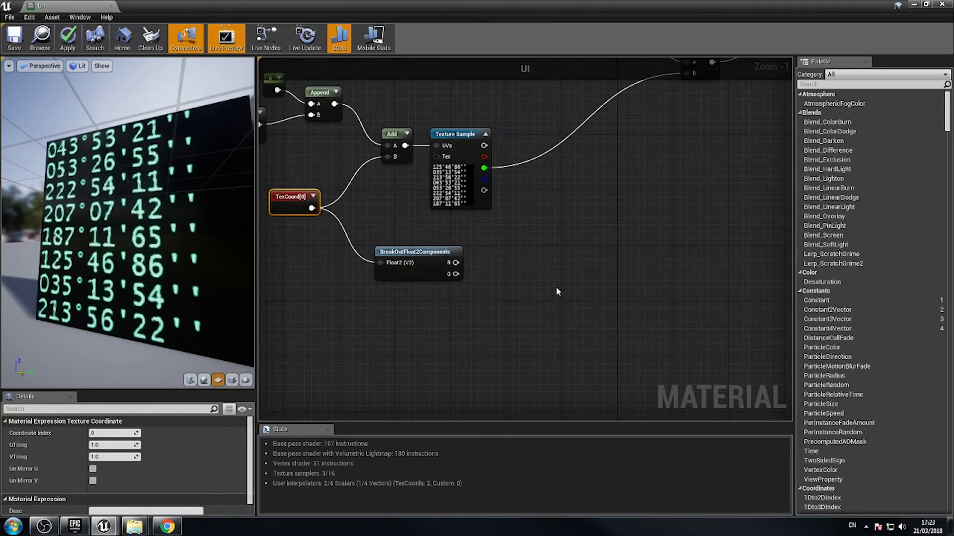
pyautogui.rightClick(564, 247)
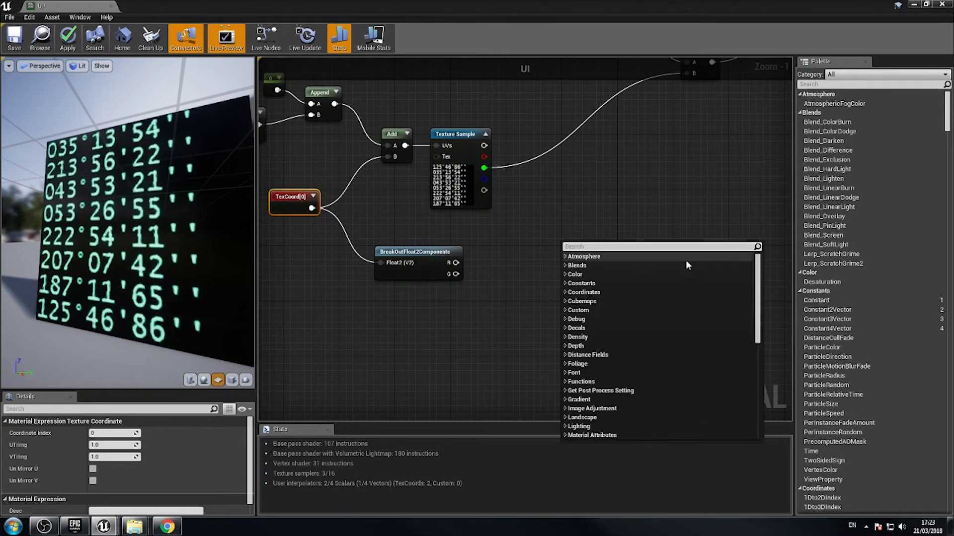
pyautogui.write('smoo')
pyautogui.press('Return')
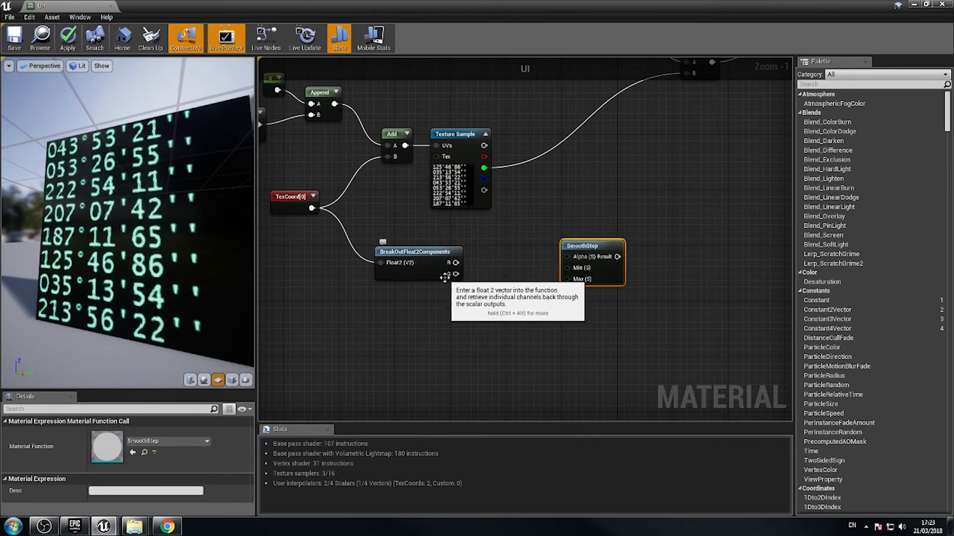
# Connect the G output of BreakOutFloat2Components to SmoothStep's Alpha input and add a 0.875 constant below that connection
pyautogui.moveTo(431, 272); pyautogui.dragTo(567, 256)
pyautogui.click(591, 263)
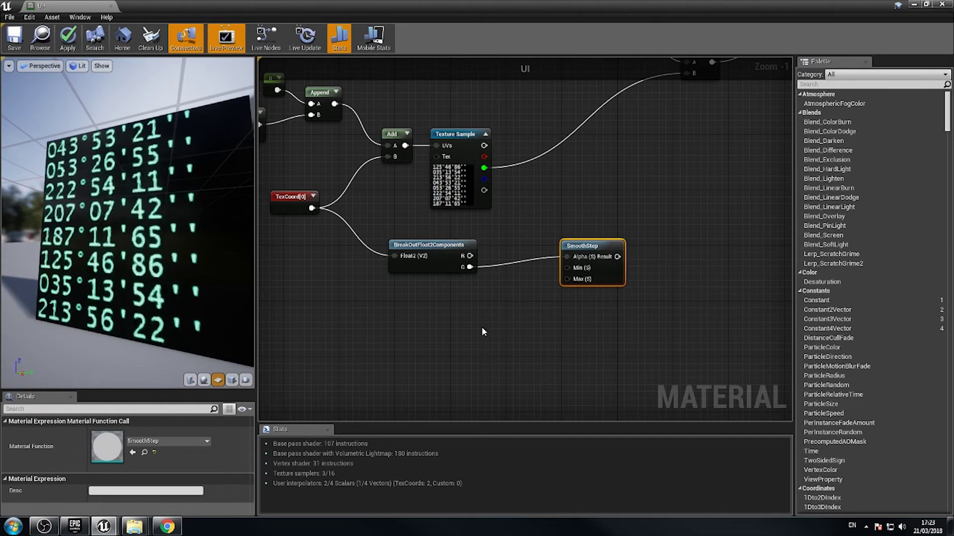
pyautogui.click(495, 300)
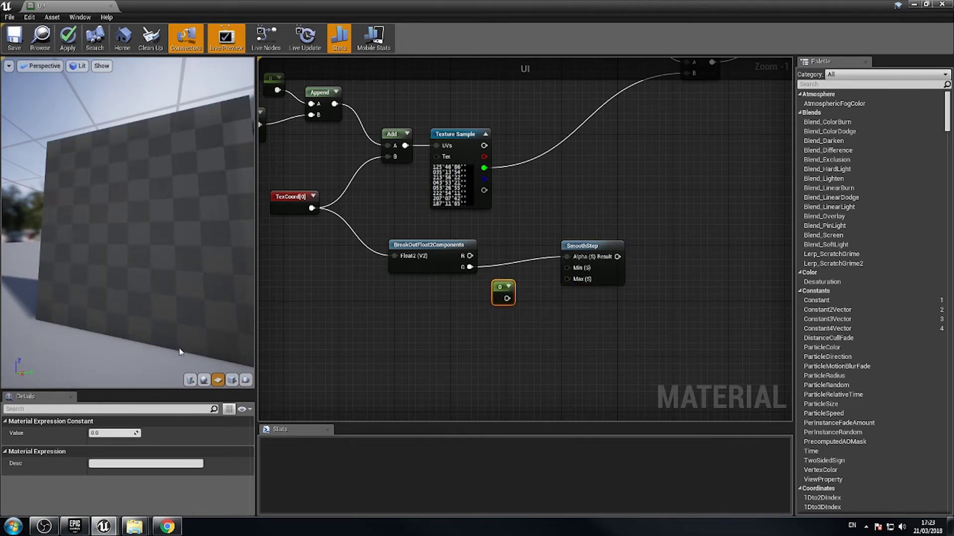
pyautogui.click(118, 432)
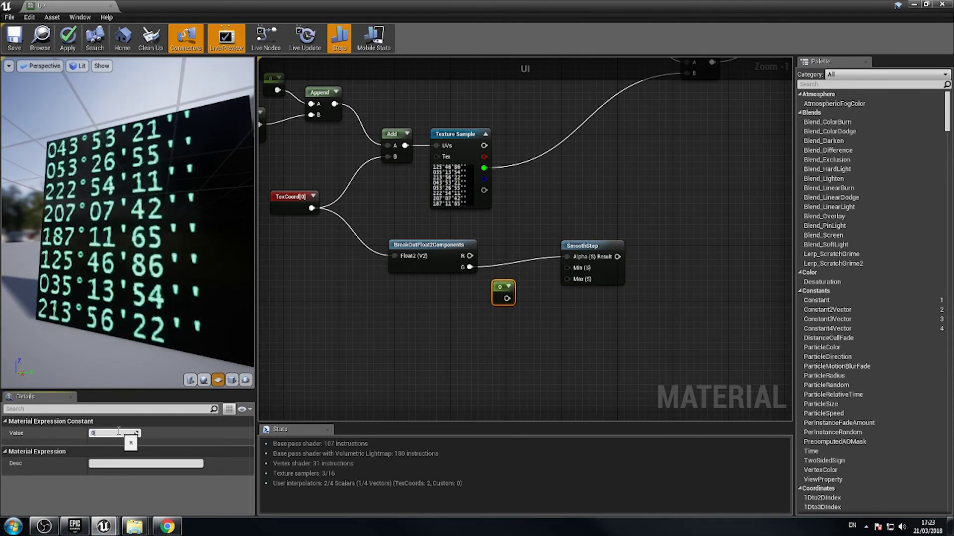
pyautogui.press('Return')
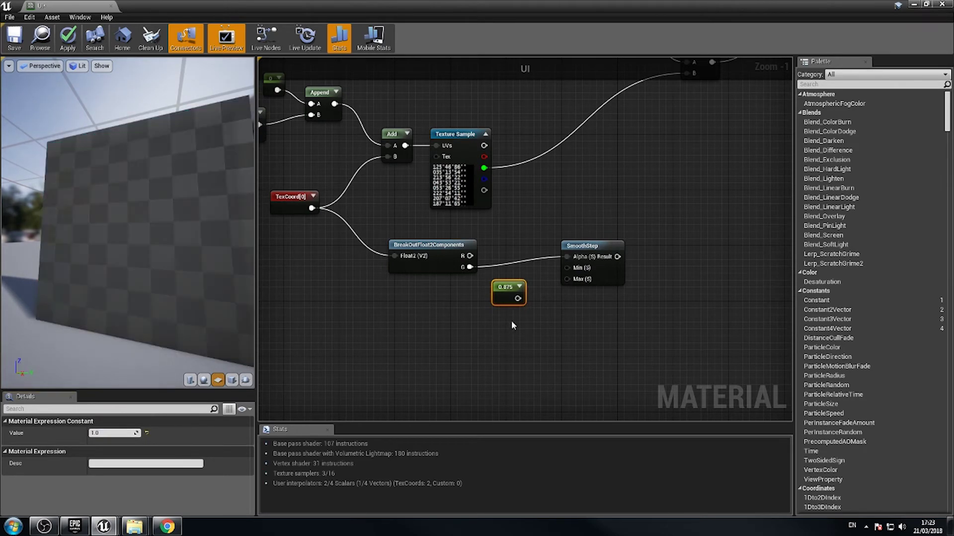
pyautogui.click(523, 327)
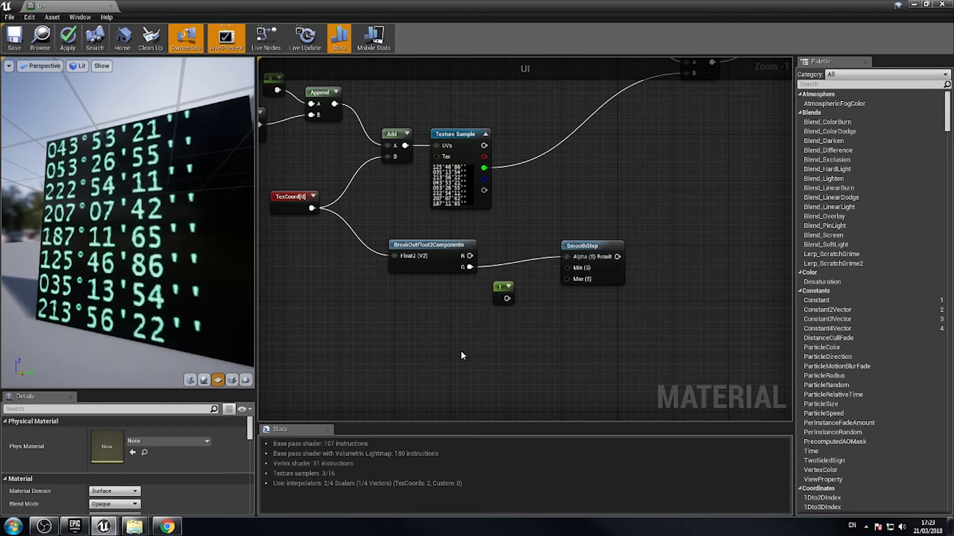
pyautogui.hotkey('ctrl', 'z')
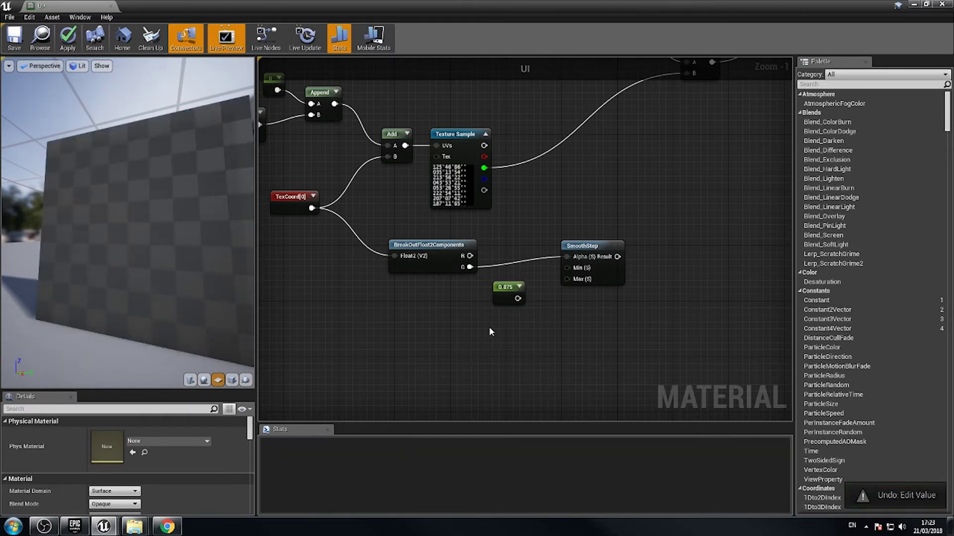
# Add a 0.88 constant below the 0.875 one and wire 0.875 to SmoothStep's Min and 0.88 to its Max
pyautogui.click(503, 323)
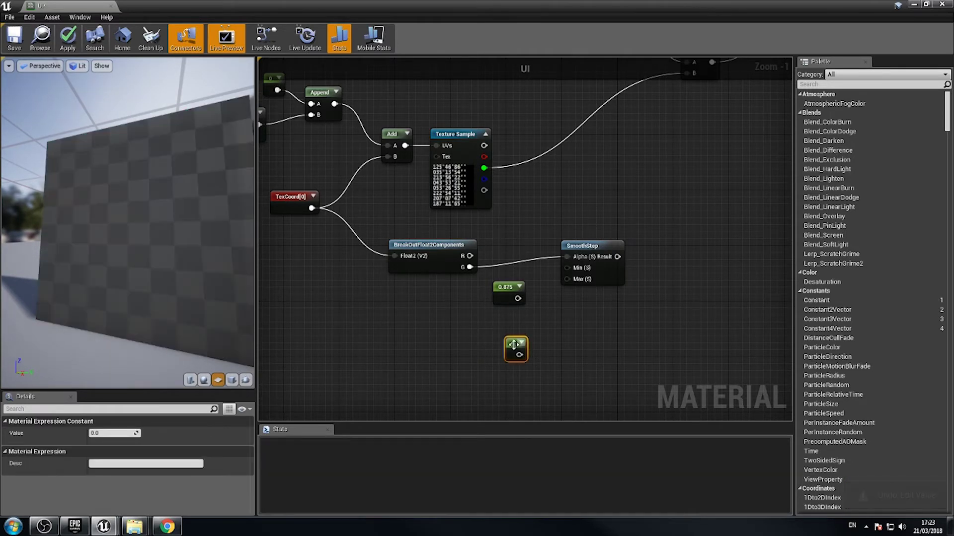
pyautogui.click(114, 434)
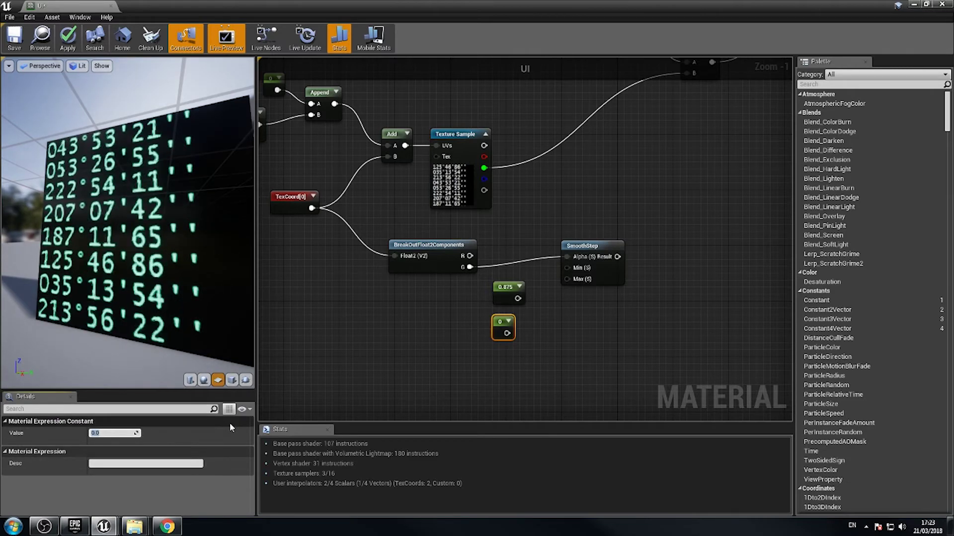
pyautogui.write('0.88')
pyautogui.press('Return')
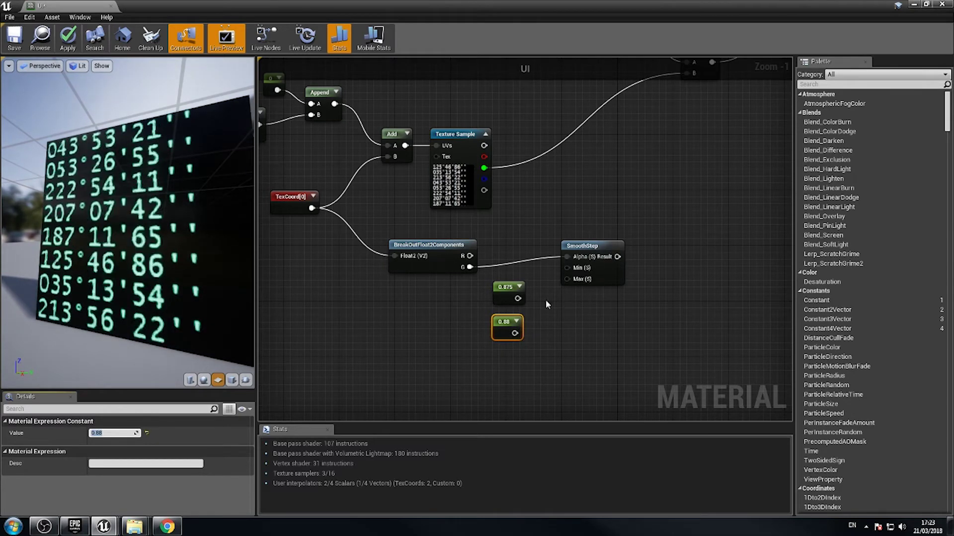
pyautogui.moveTo(568, 270); pyautogui.dragTo(568, 269)
pyautogui.moveTo(515, 333); pyautogui.dragTo(568, 279)
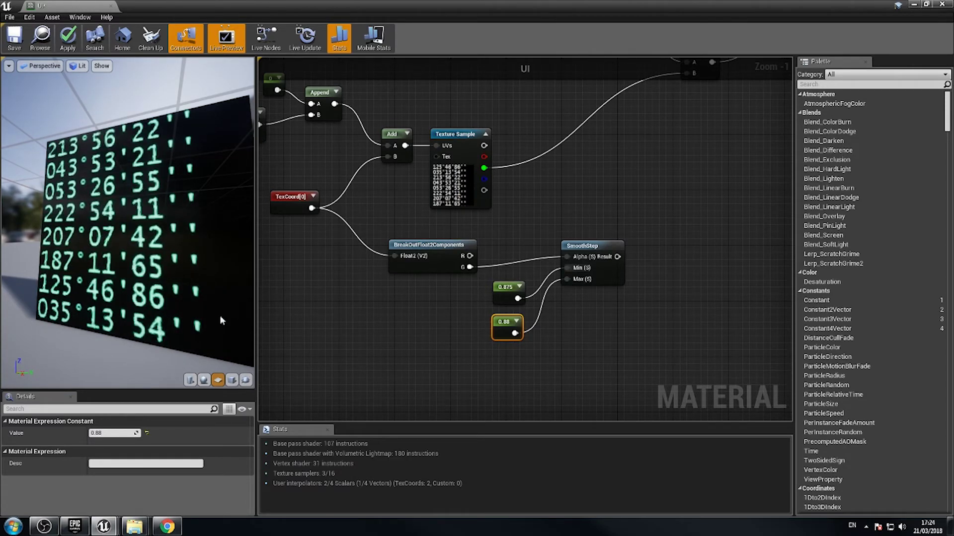
# Multiply the Texture Sample's green channel by the SmoothStep result in a new Multiply node and feed it into the colour Multiply's B input
pyautogui.moveTo(636, 324); pyautogui.dragTo(572, 356, button='right')
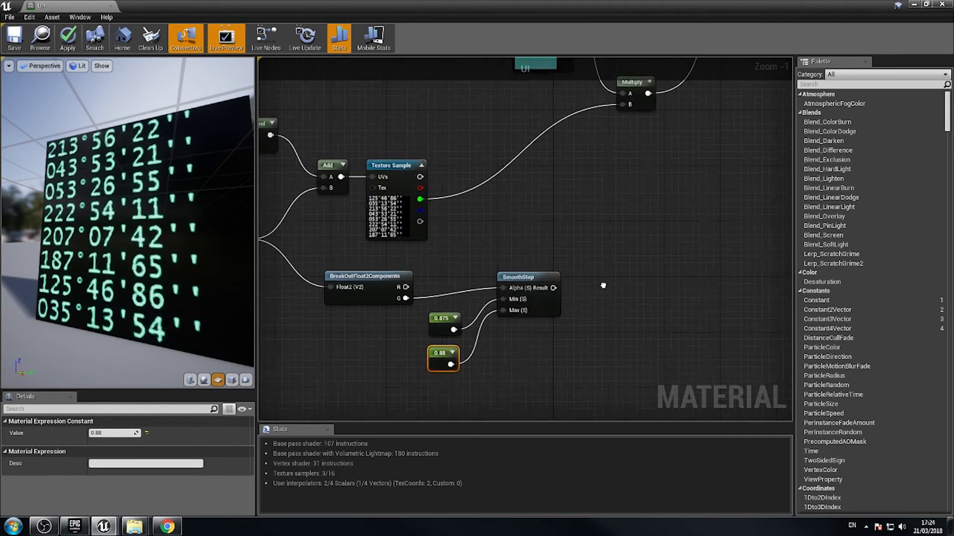
pyautogui.moveTo(603, 285); pyautogui.dragTo(538, 310, button='right')
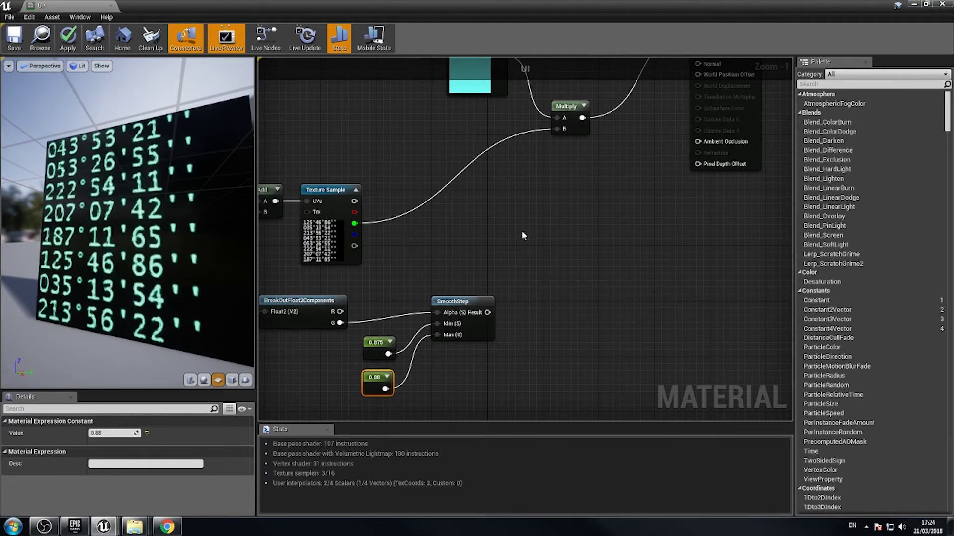
pyautogui.click(509, 230)
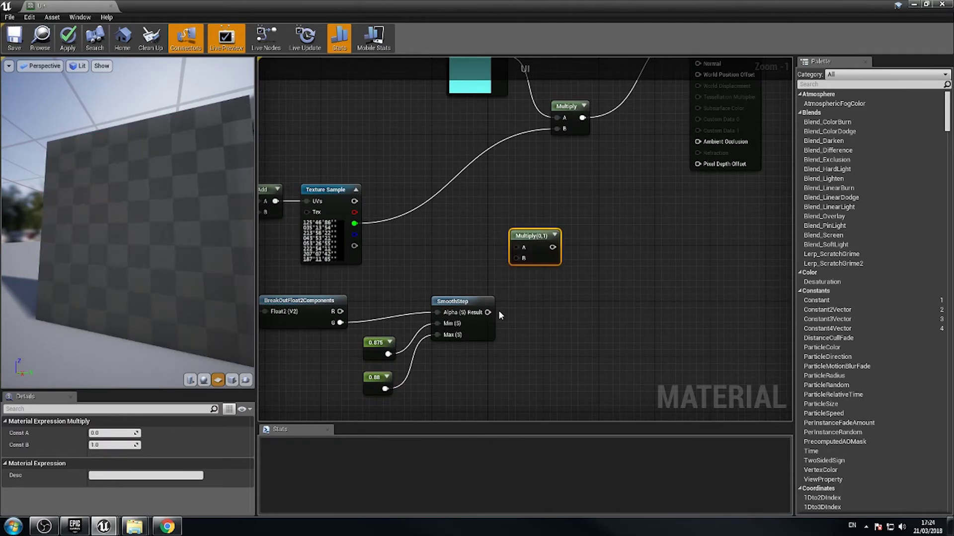
pyautogui.moveTo(492, 314); pyautogui.dragTo(517, 258)
pyautogui.moveTo(354, 224); pyautogui.dragTo(517, 247)
pyautogui.moveTo(572, 257); pyautogui.dragTo(555, 288, button='right')
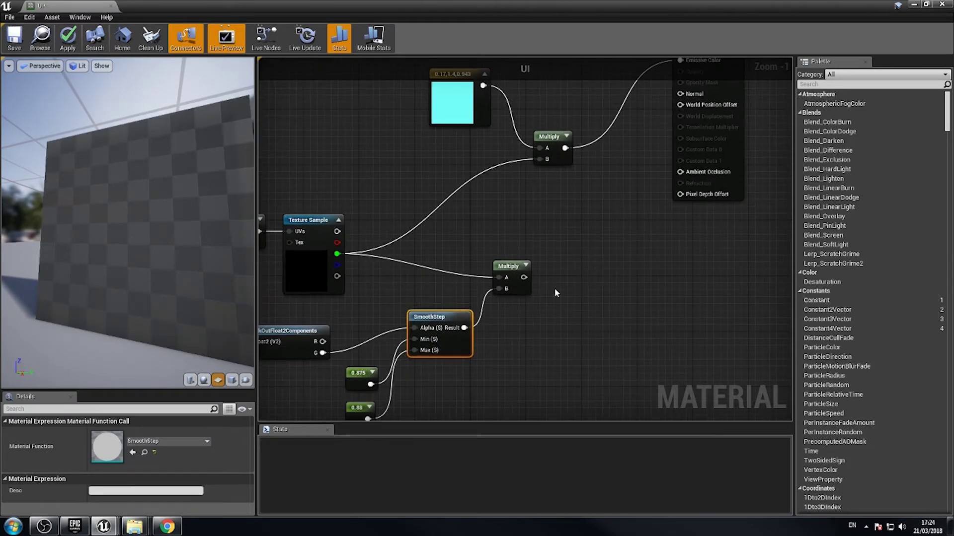
pyautogui.moveTo(524, 277); pyautogui.dragTo(543, 161)
# Move the 0.875 and 0.88 constants up, tucking them between BreakOutFloat2Components and SmoothStep
pyautogui.moveTo(615, 327); pyautogui.dragTo(716, 239, button='right')
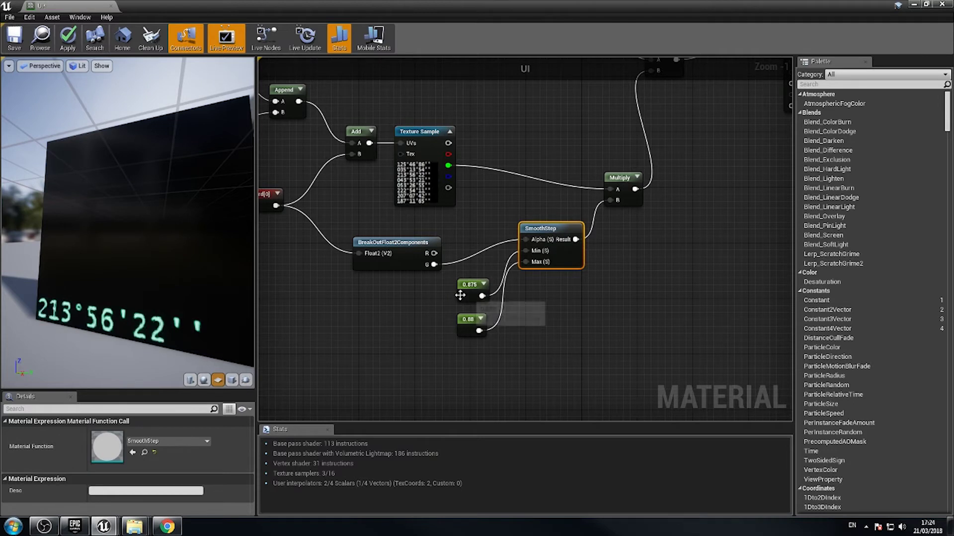
pyautogui.moveTo(460, 295); pyautogui.dragTo(460, 267)
pyautogui.moveTo(478, 322); pyautogui.dragTo(477, 294)
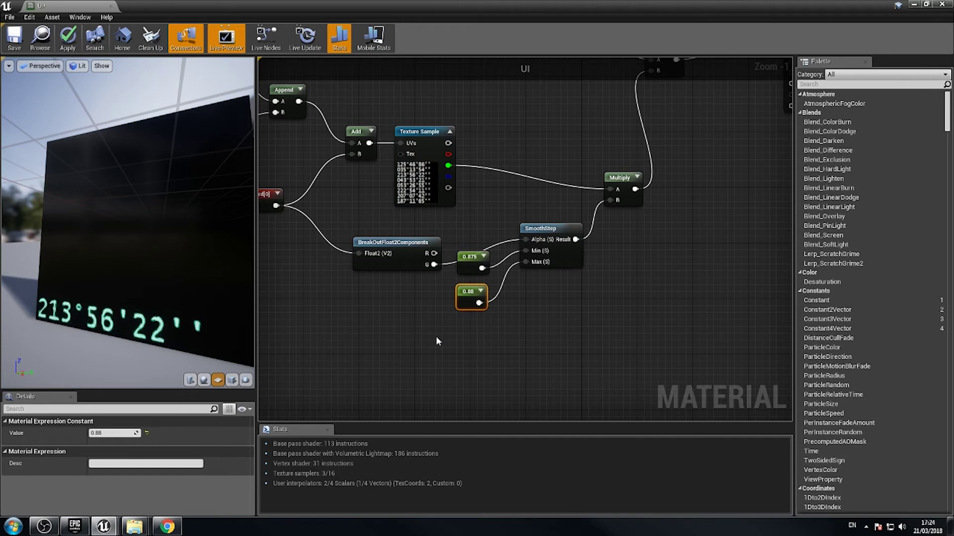
# Turn the preview plane to a frontal view and move the TexCoord node farther from the Add and BreakOutFloat2Components nodes
pyautogui.scroll(1, 481, 340)
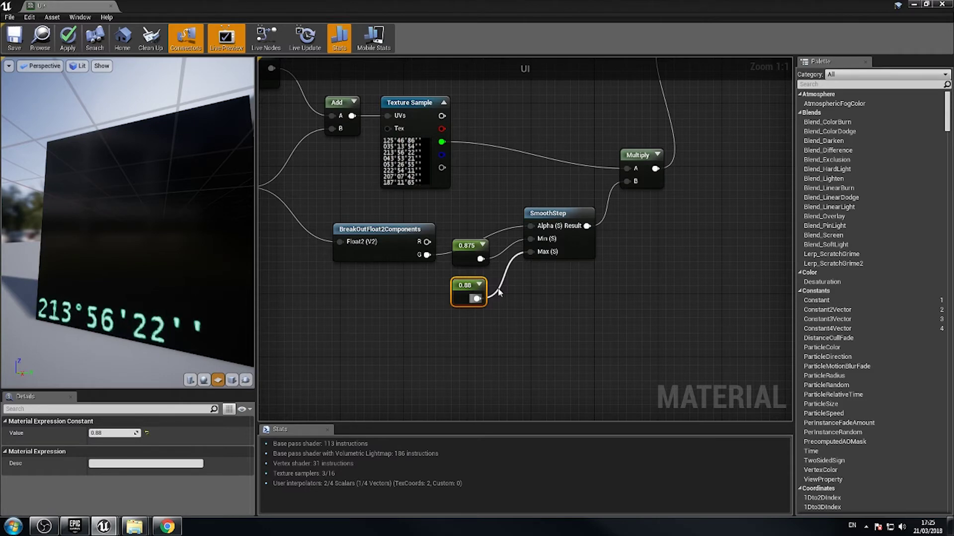
pyautogui.moveTo(567, 294); pyautogui.dragTo(675, 384, button='right')
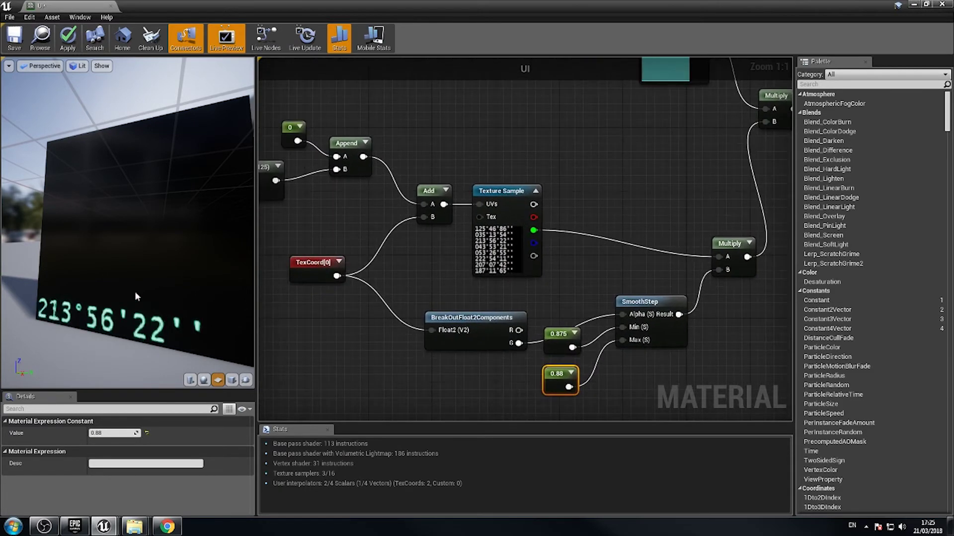
pyautogui.moveTo(102, 293)
pyautogui.mouseDown()
pyautogui.moveTo(154, 292)
pyautogui.moveTo(114, 298)
pyautogui.mouseUp()
pyautogui.moveTo(398, 276); pyautogui.dragTo(511, 311, button='right')
pyautogui.scroll(-1, 510, 311)
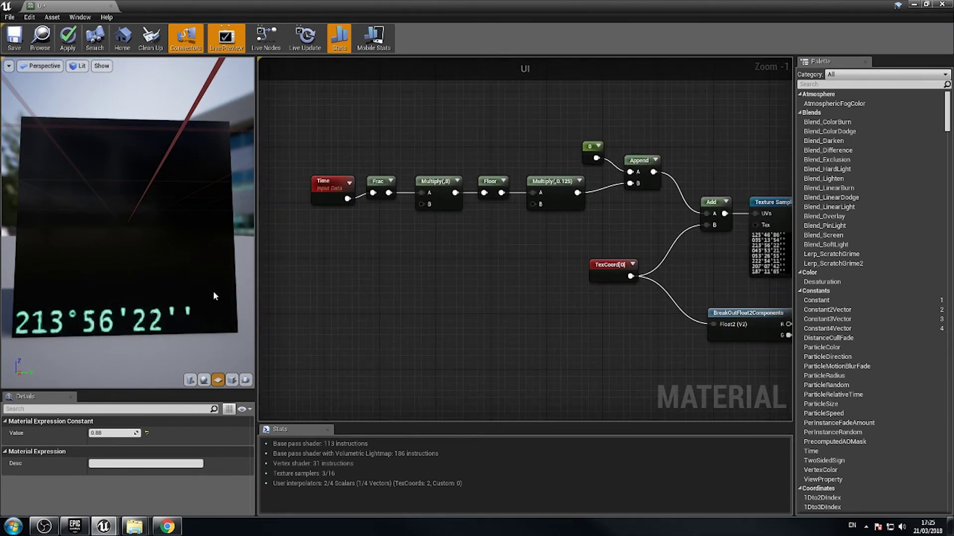
pyautogui.moveTo(373, 272); pyautogui.dragTo(389, 264, button='right')
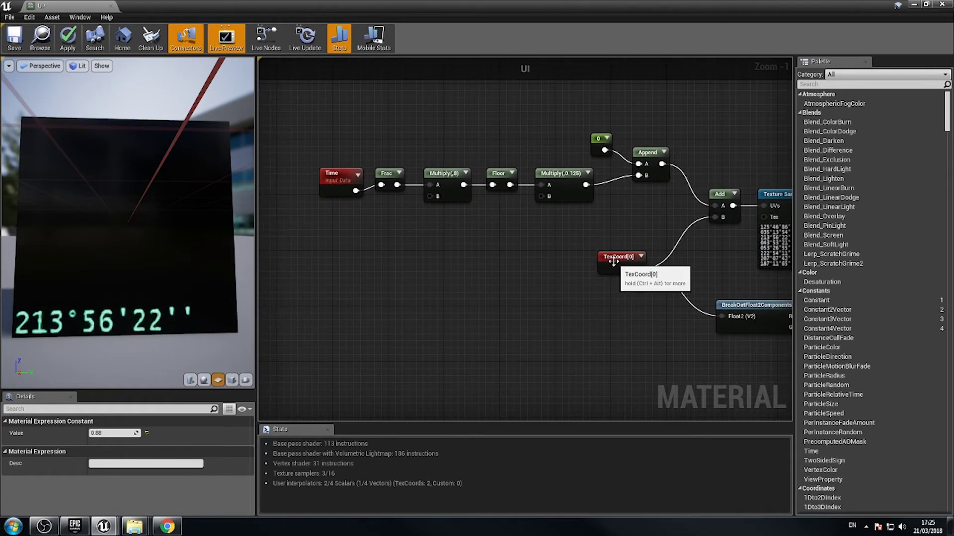
pyautogui.moveTo(613, 262); pyautogui.dragTo(551, 287)
pyautogui.moveTo(691, 272); pyautogui.dragTo(592, 234, button='right')
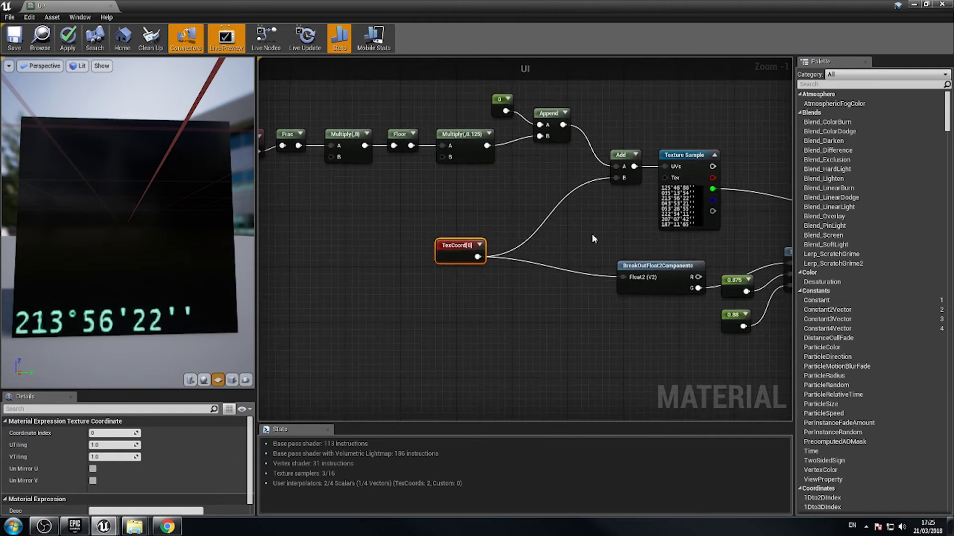
pyautogui.moveTo(410, 313); pyautogui.dragTo(492, 262, button='right')
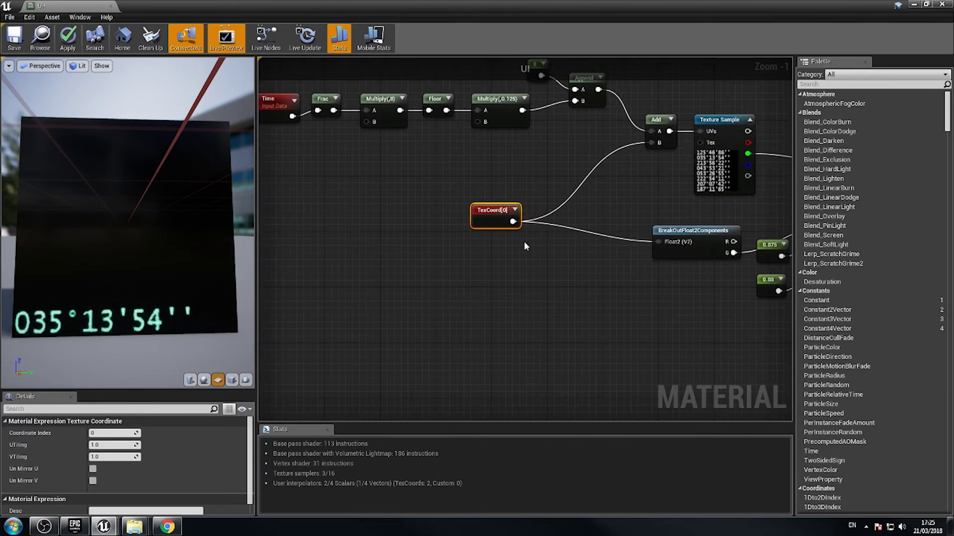
pyautogui.moveTo(533, 286); pyautogui.dragTo(386, 285, button='right')
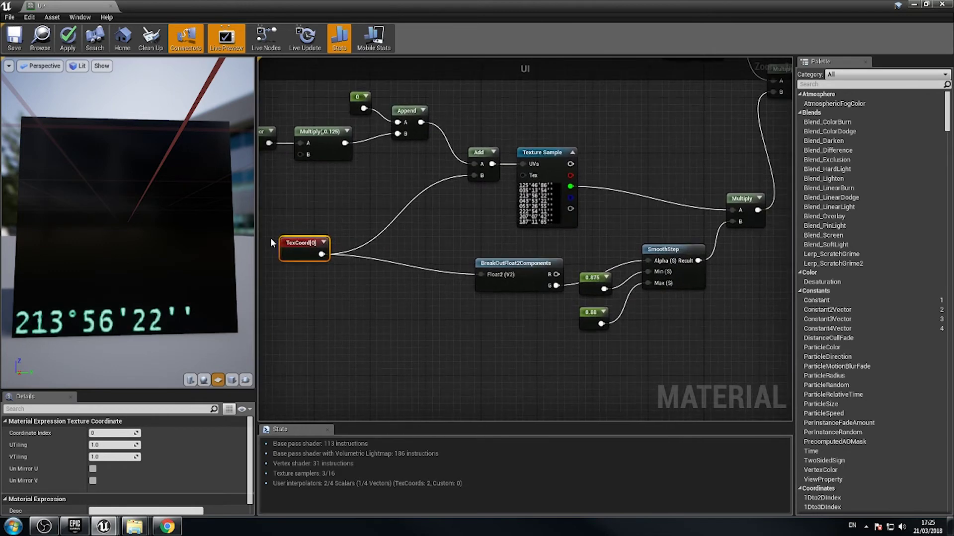
pyautogui.moveTo(304, 247)
pyautogui.mouseDown()
pyautogui.moveTo(347, 267)
pyautogui.moveTo(311, 249)
pyautogui.mouseUp()
# Create an Add node beside TexCoord, with TexCoord wired to A and a new Constant2Vector wired to B
pyautogui.moveTo(353, 315); pyautogui.dragTo(350, 314, button='right')
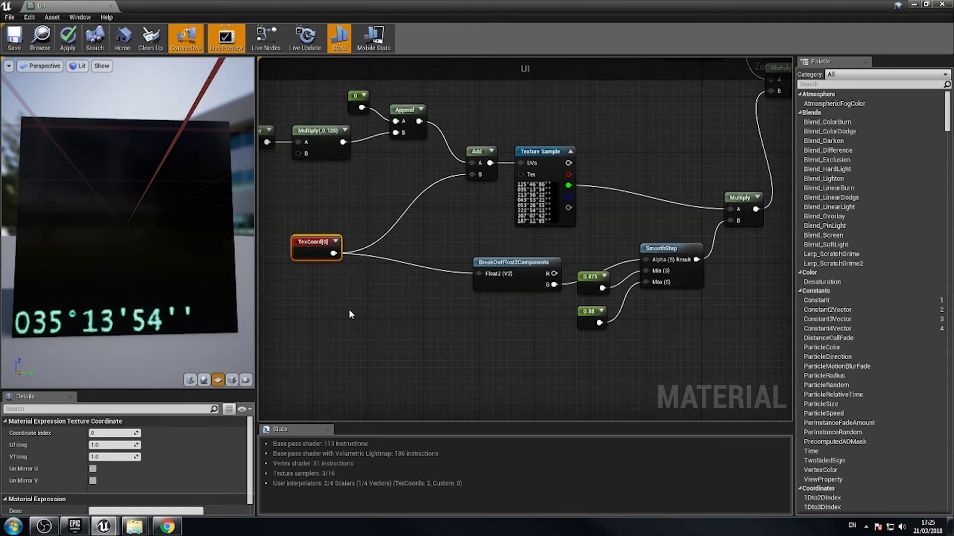
pyautogui.rightClick(318, 315)
pyautogui.write('add')
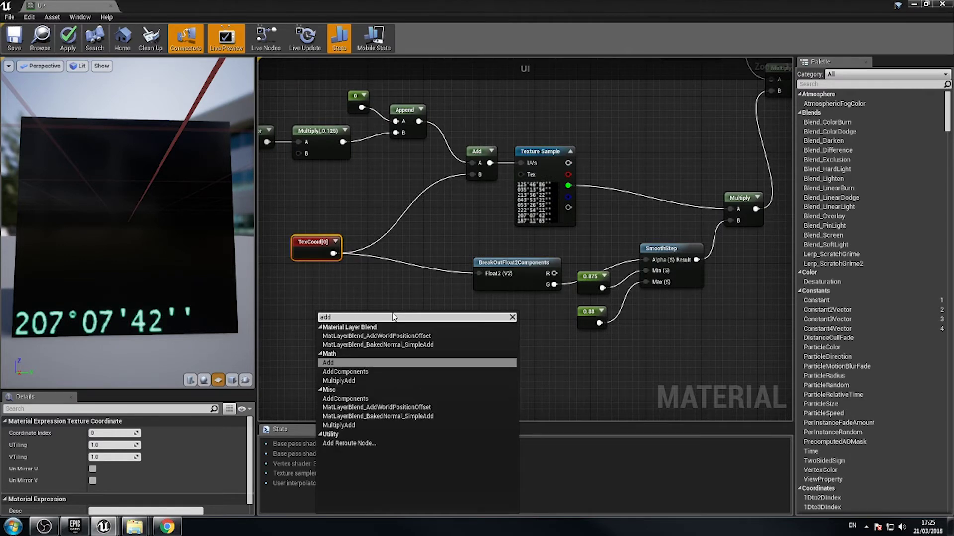
pyautogui.press('Return')
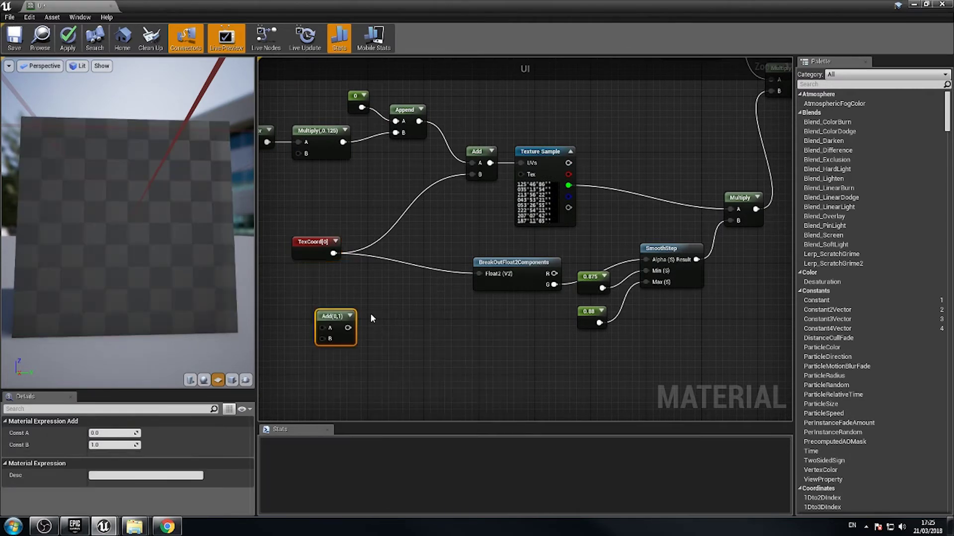
pyautogui.moveTo(335, 315); pyautogui.dragTo(372, 312)
pyautogui.moveTo(332, 252); pyautogui.dragTo(370, 274)
pyautogui.moveTo(353, 383); pyautogui.dragTo(483, 346, button='right')
pyautogui.moveTo(492, 227); pyautogui.dragTo(485, 249)
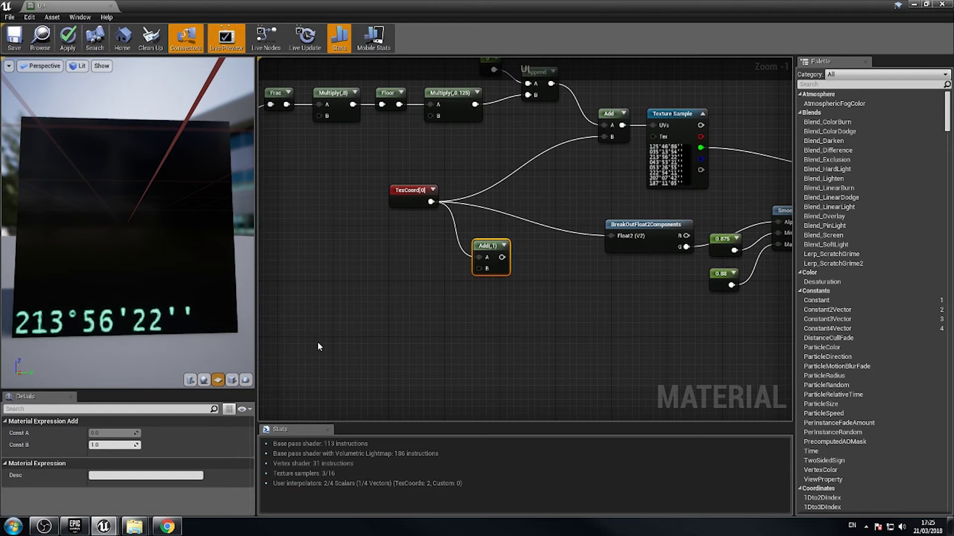
pyautogui.click(386, 320)
pyautogui.moveTo(396, 329); pyautogui.dragTo(479, 269)
# Route the new Add's output to the upper Add's B and BreakOutFloat2Components' Float2 input, and move it and the Constant2Vector closer to TexCoord
pyautogui.moveTo(600, 313); pyautogui.dragTo(551, 368, button='right')
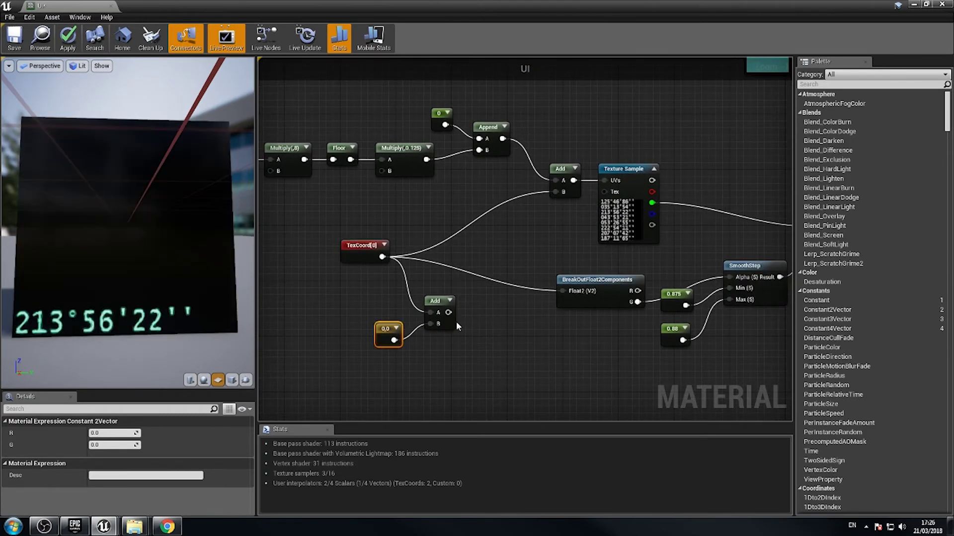
pyautogui.moveTo(448, 313); pyautogui.dragTo(555, 193)
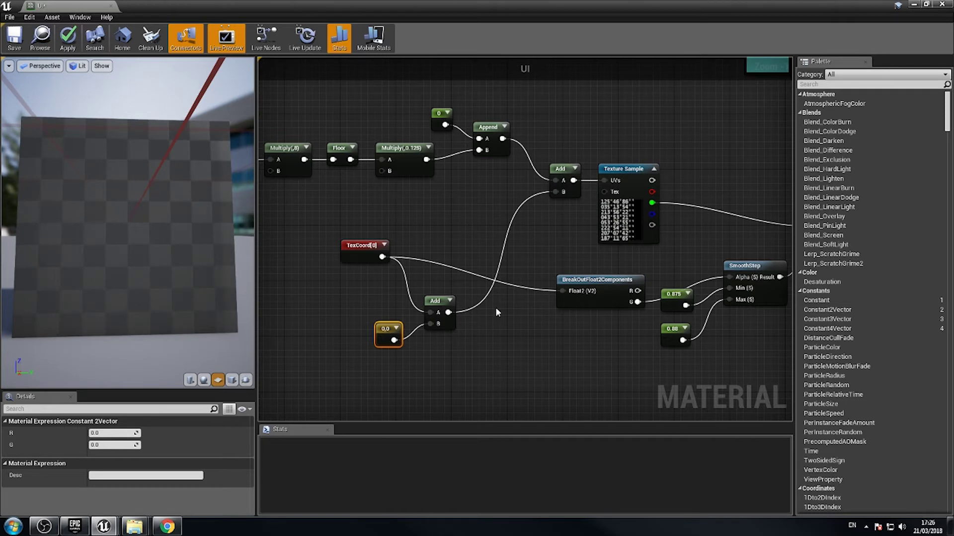
pyautogui.moveTo(448, 312); pyautogui.dragTo(564, 291)
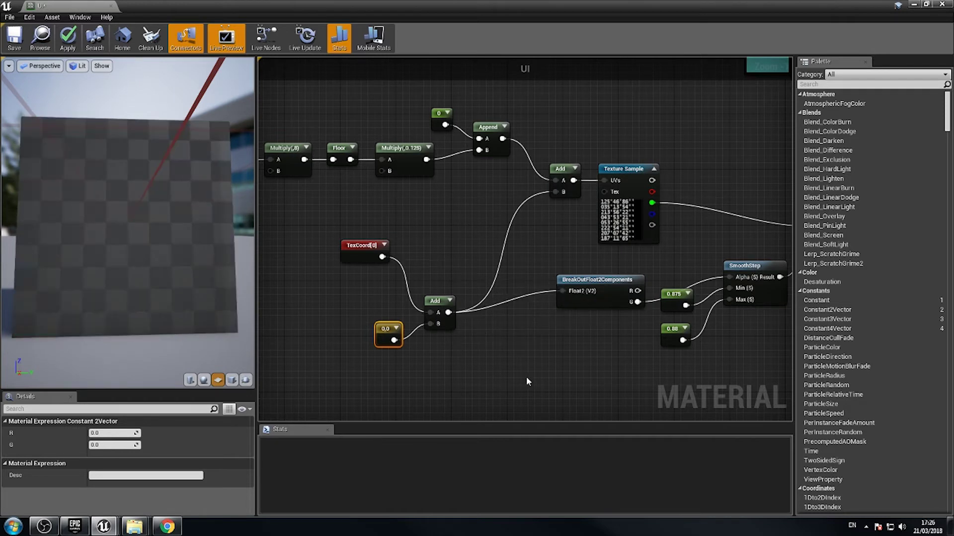
pyautogui.moveTo(437, 301); pyautogui.dragTo(458, 266)
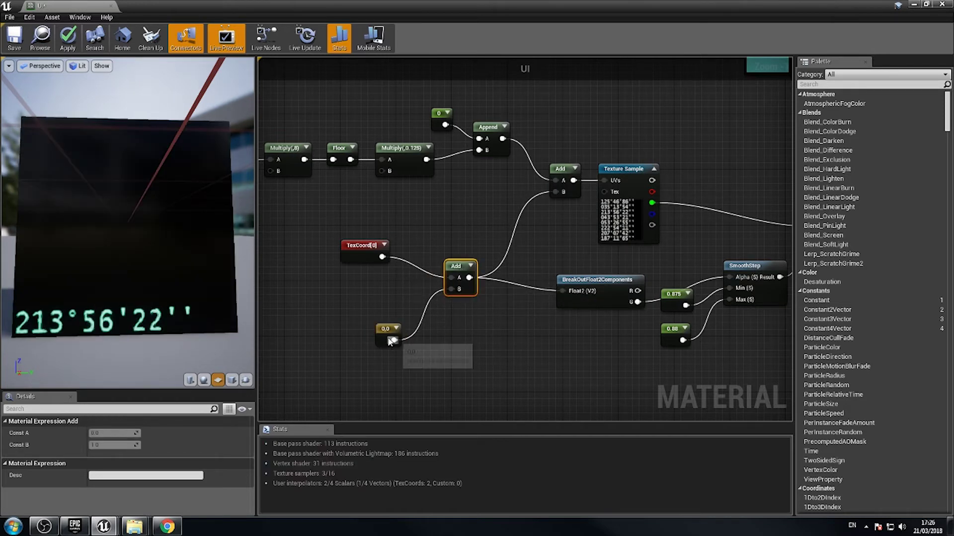
pyautogui.moveTo(389, 333); pyautogui.dragTo(396, 305)
# Set the G value of the Constant2Vector to 0.485714 to offset the texture coordinates vertically
pyautogui.moveTo(423, 365); pyautogui.dragTo(489, 362, button='right')
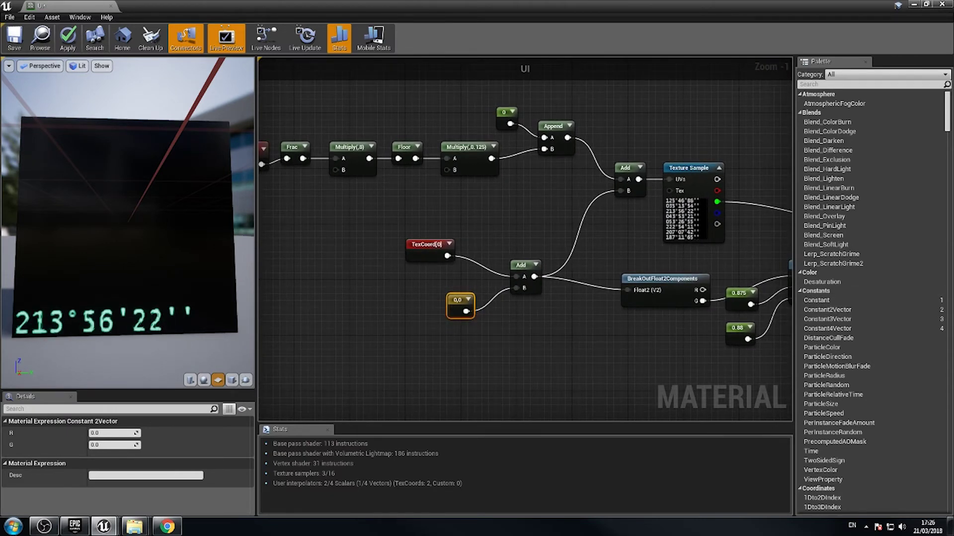
pyautogui.moveTo(436, 280); pyautogui.dragTo(478, 266, button='right')
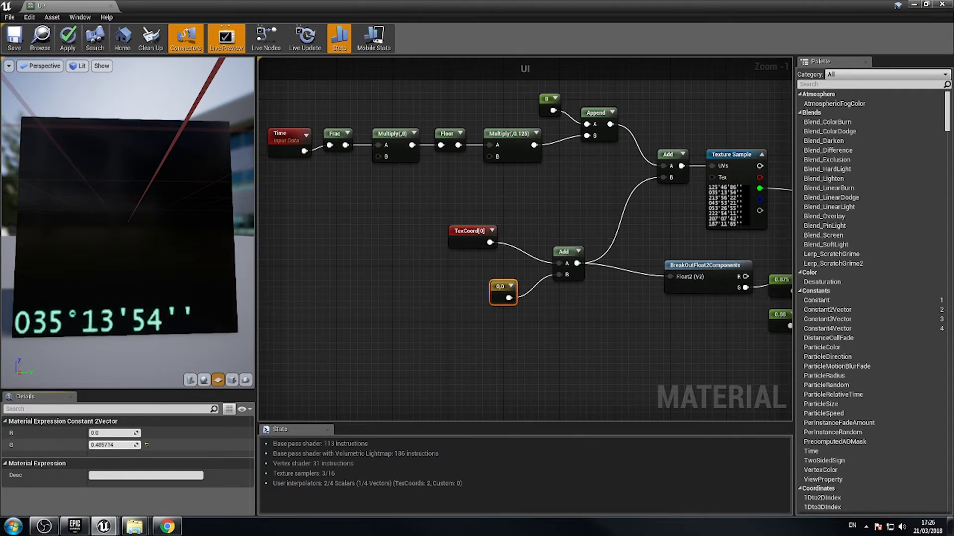
pyautogui.moveTo(100, 445); pyautogui.dragTo(116, 445)
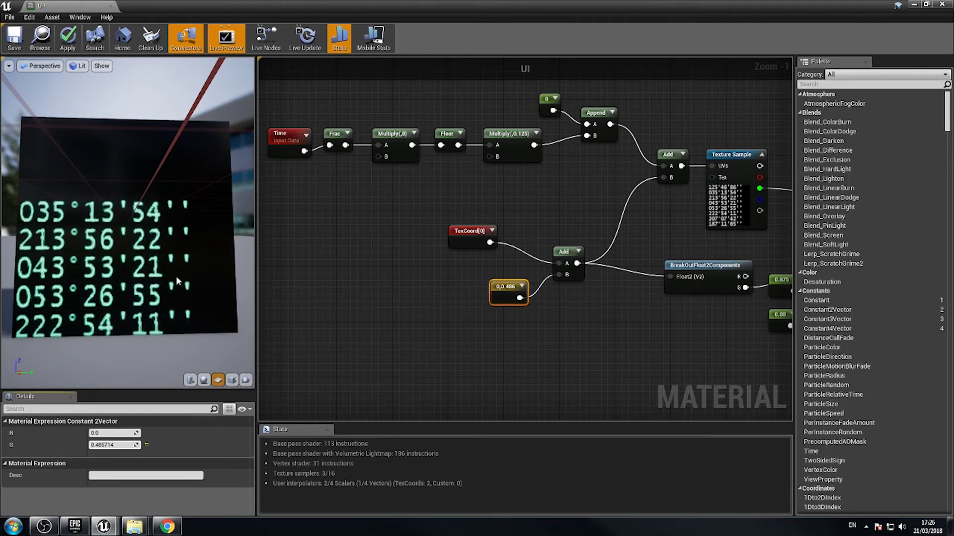
pyautogui.moveTo(570, 354); pyautogui.dragTo(537, 313, button='right')
pyautogui.scroll(1, 527, 248)
pyautogui.moveTo(523, 239); pyautogui.dragTo(560, 305, button='right')
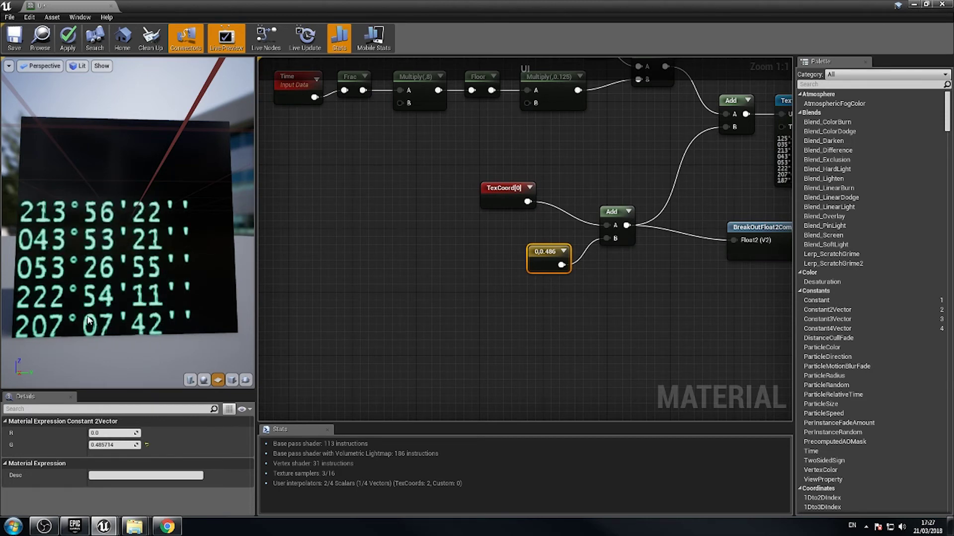
# Move the BreakOutFloat2Components node farther from the SmoothStep node
pyautogui.moveTo(575, 360); pyautogui.dragTo(378, 345, button='right')
pyautogui.moveTo(390, 226); pyautogui.dragTo(372, 200)
pyautogui.moveTo(492, 304); pyautogui.dragTo(462, 332, button='right')
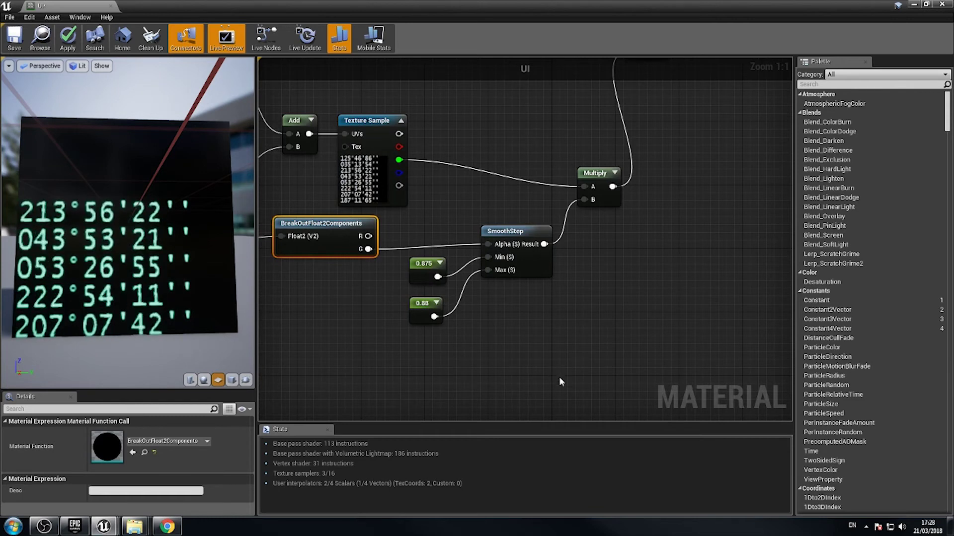
# Duplicate the SmoothStep node together with its 0.875 and 0.88 constants and place the copies below the originals
pyautogui.moveTo(576, 397); pyautogui.dragTo(480, 238)
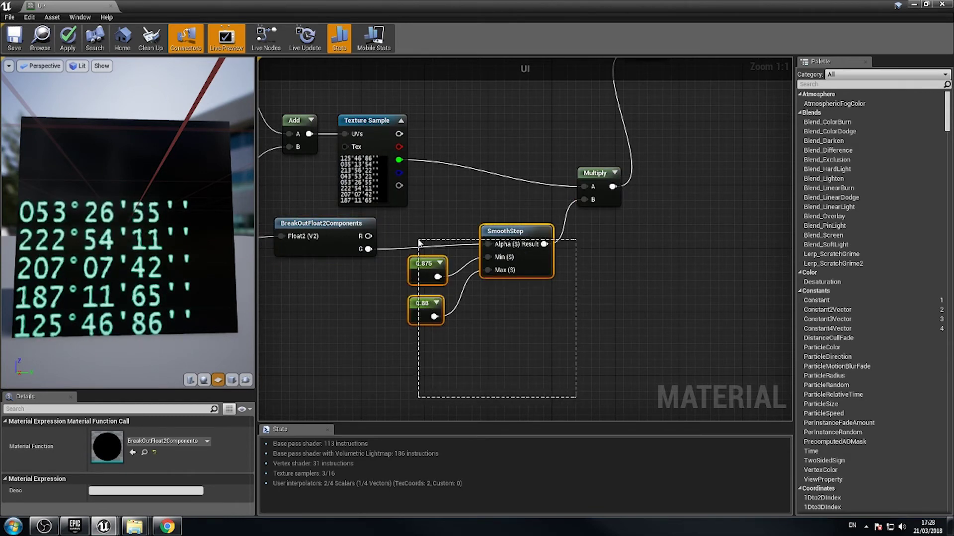
pyautogui.moveTo(419, 241); pyautogui.dragTo(419, 241)
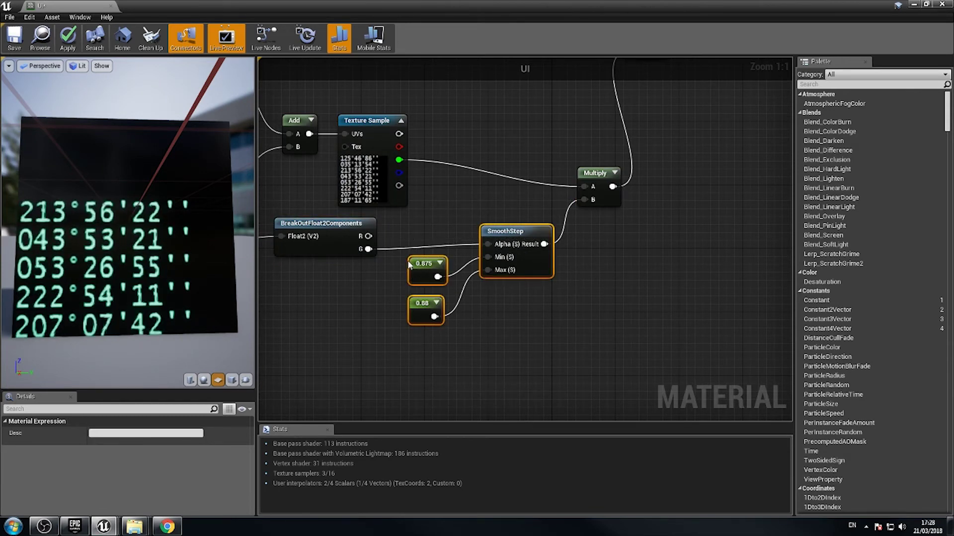
pyautogui.hotkey('ctrl', 'w')
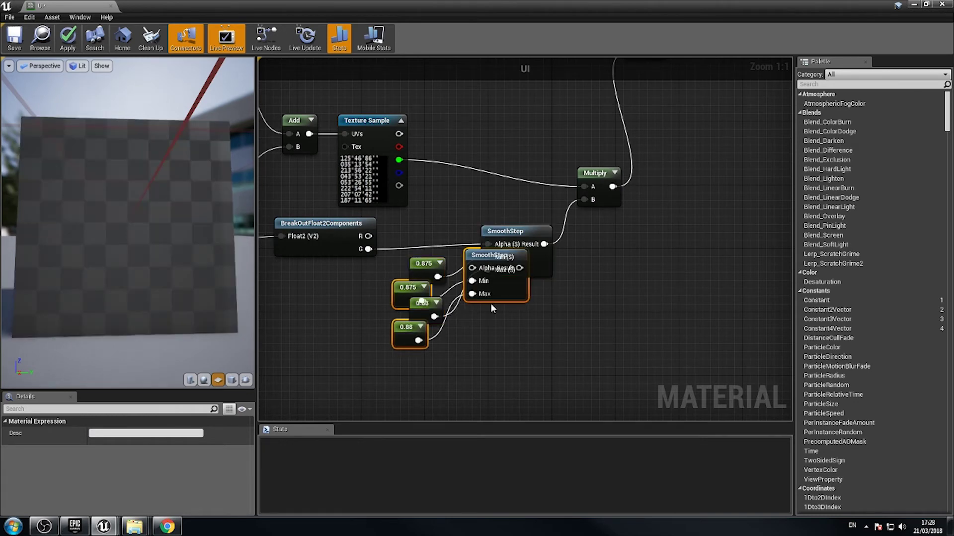
pyautogui.moveTo(492, 255); pyautogui.dragTo(516, 341)
pyautogui.moveTo(522, 405); pyautogui.dragTo(572, 322, button='right')
pyautogui.click(474, 267)
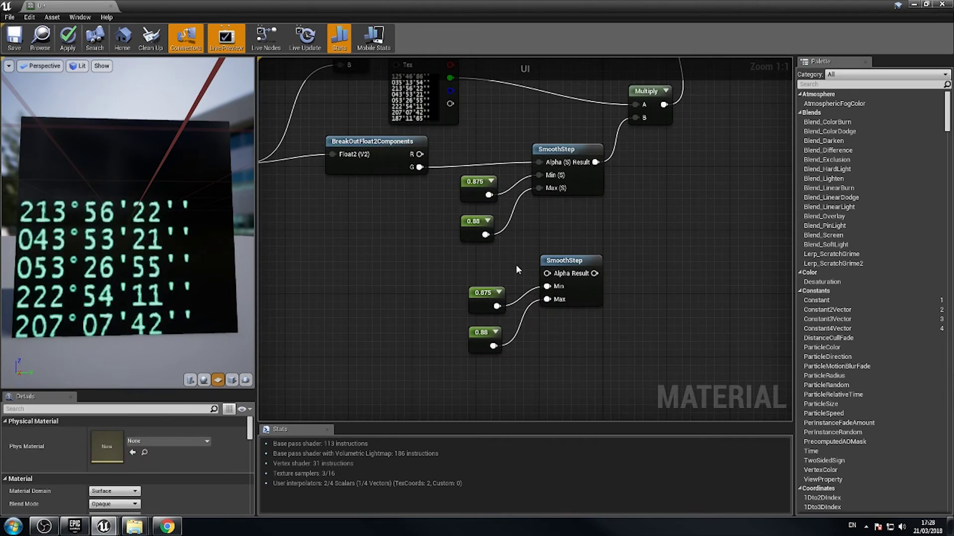
# Wire BreakOutFloat2Components' G output to the duplicated SmoothStep's Alpha and align the duplicated constants beneath the original ones
pyautogui.moveTo(420, 167); pyautogui.dragTo(437, 236)
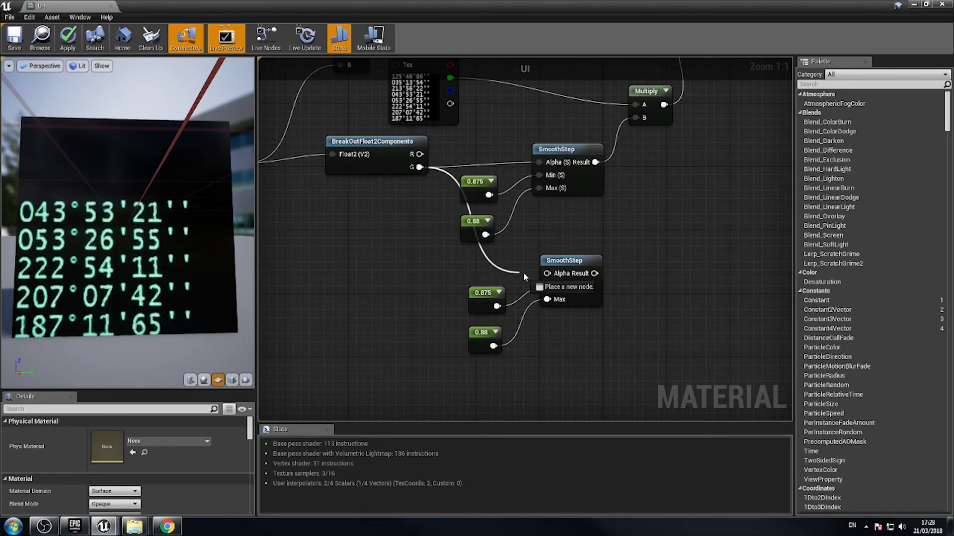
pyautogui.moveTo(547, 274); pyautogui.dragTo(547, 274)
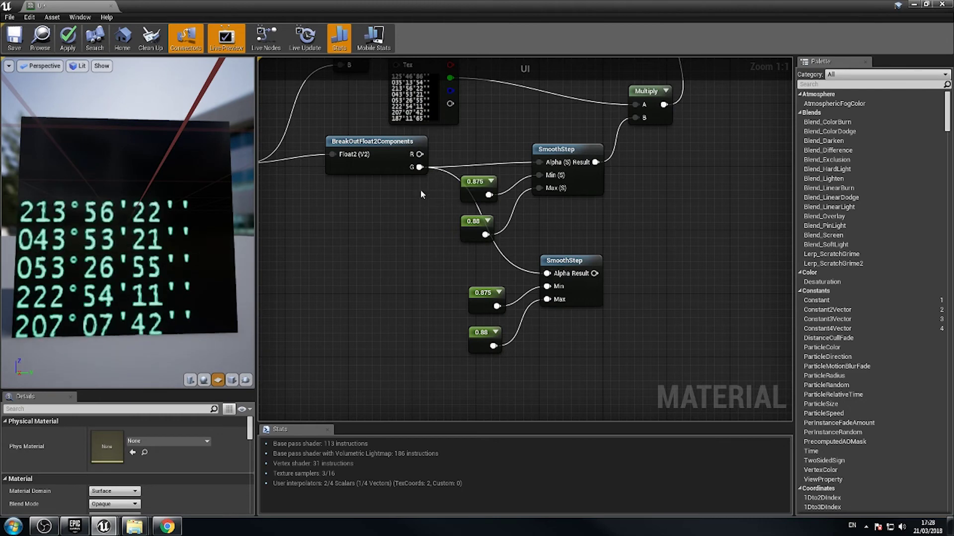
pyautogui.moveTo(609, 275); pyautogui.dragTo(613, 229, button='right')
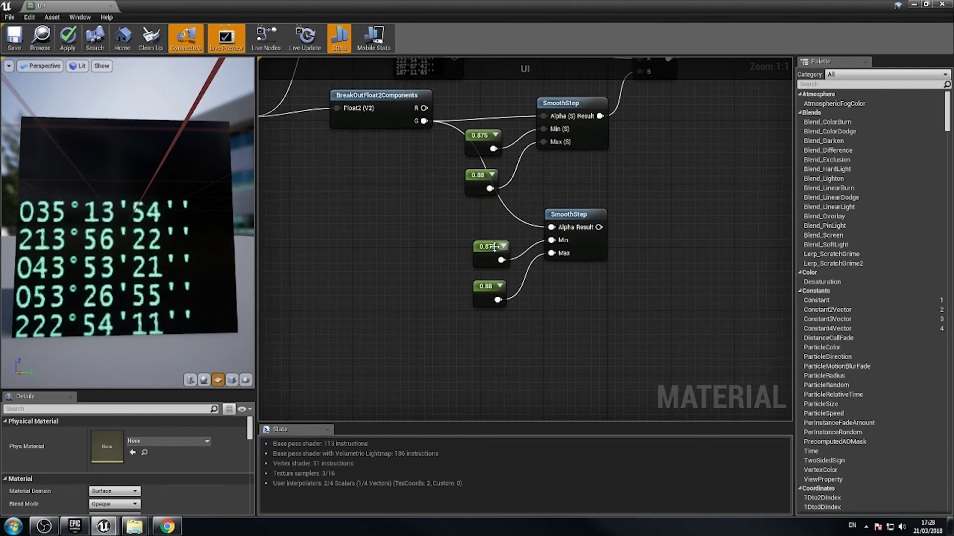
pyautogui.click(480, 242)
pyautogui.moveTo(491, 286); pyautogui.dragTo(491, 279)
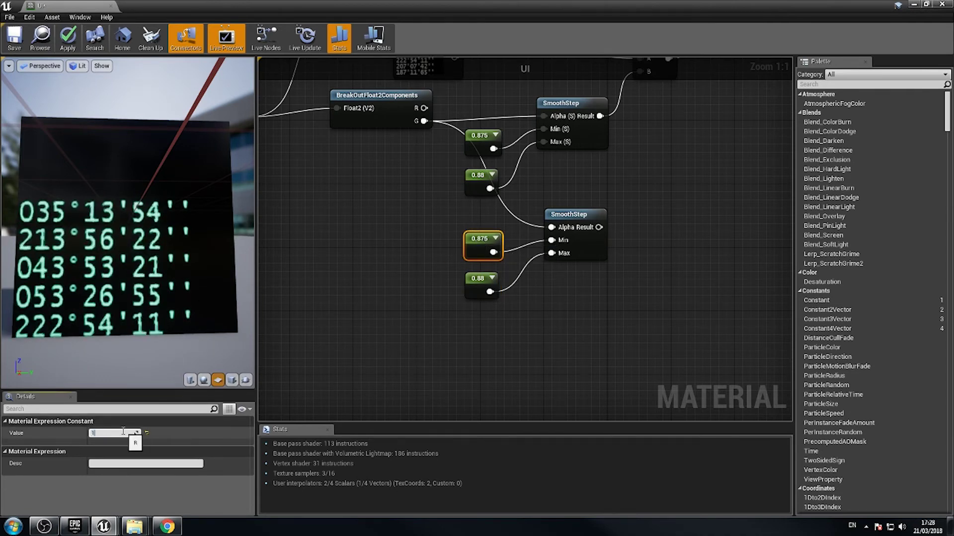
# Set the duplicated SmoothStep's Min constant to 1 and its Max constant to 0.995
pyautogui.press('Return')
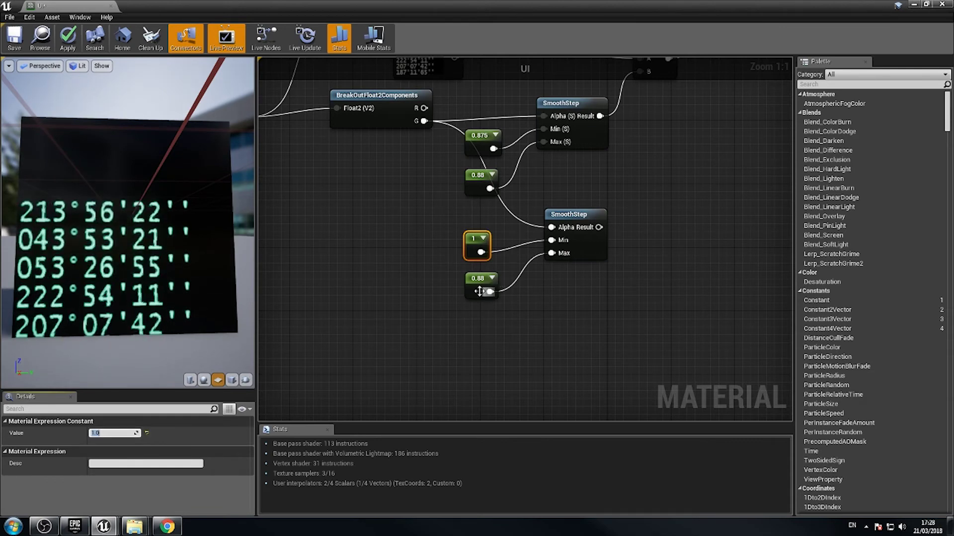
pyautogui.click(115, 433)
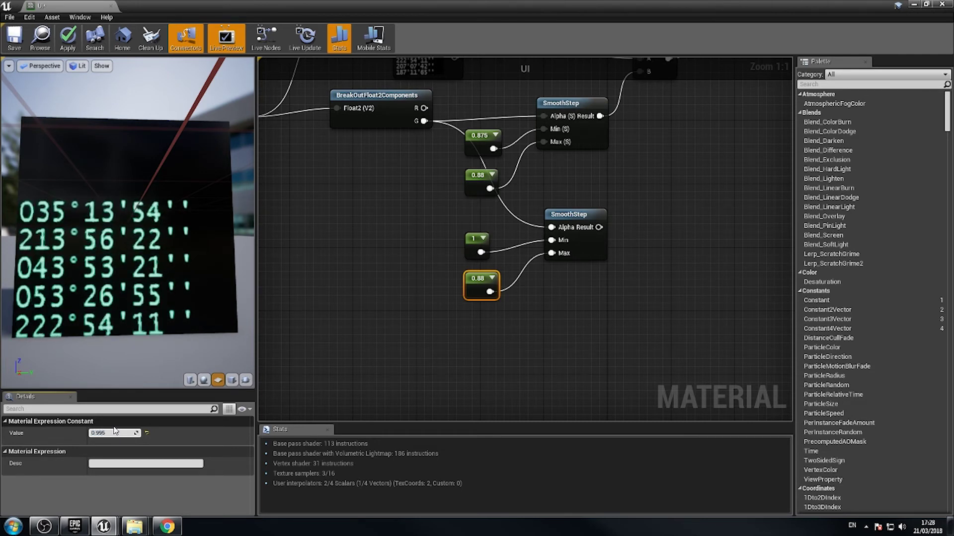
pyautogui.press('Return')
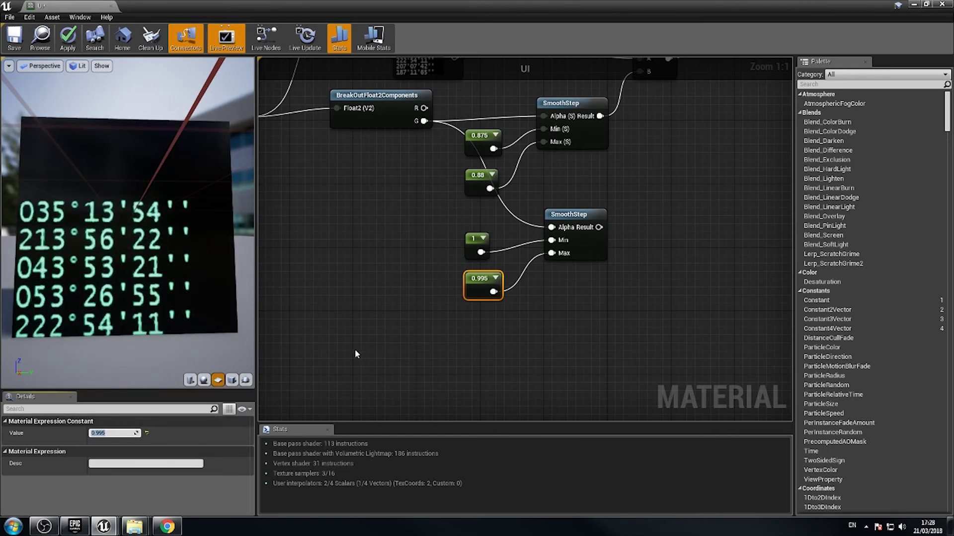
# Create a Multiply node with the two SmoothStep results in A and B, and route its output to the texture Multiply's B
pyautogui.moveTo(606, 336); pyautogui.dragTo(455, 337, button='right')
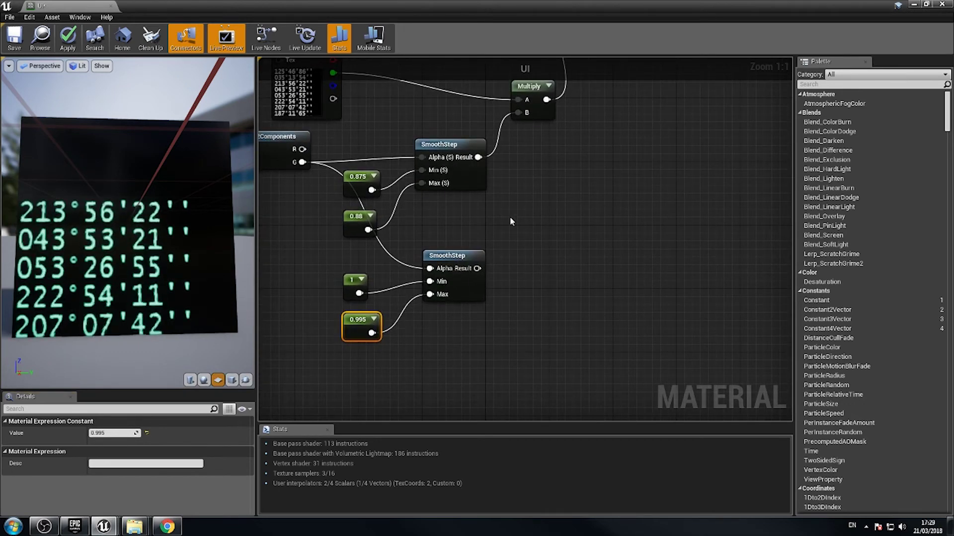
pyautogui.click(536, 201)
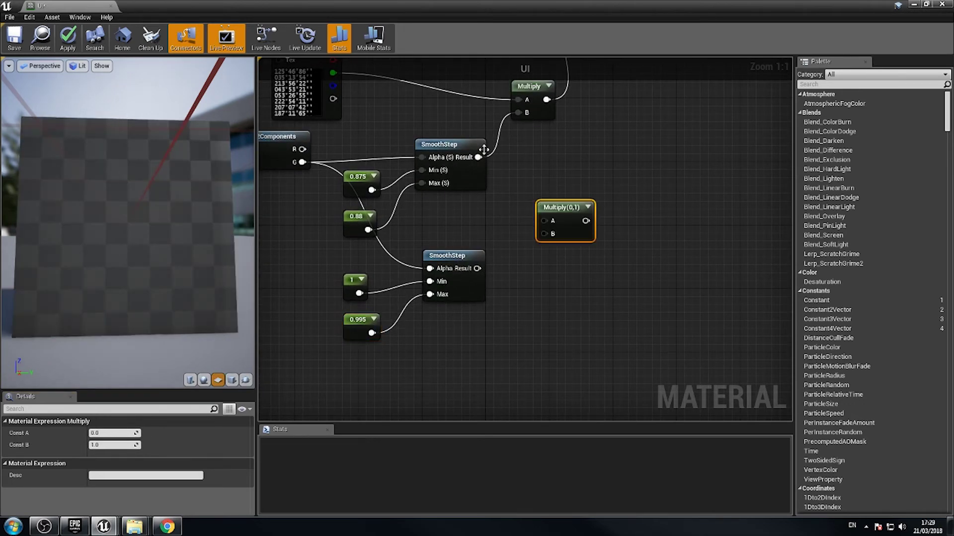
pyautogui.moveTo(478, 157); pyautogui.dragTo(544, 220)
pyautogui.moveTo(477, 268); pyautogui.dragTo(533, 236)
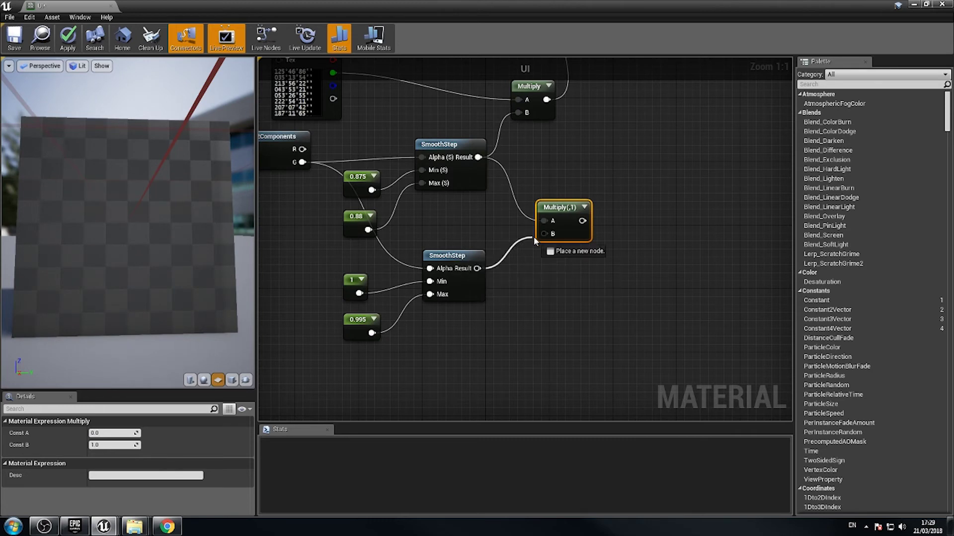
pyautogui.moveTo(611, 275); pyautogui.dragTo(545, 296, button='right')
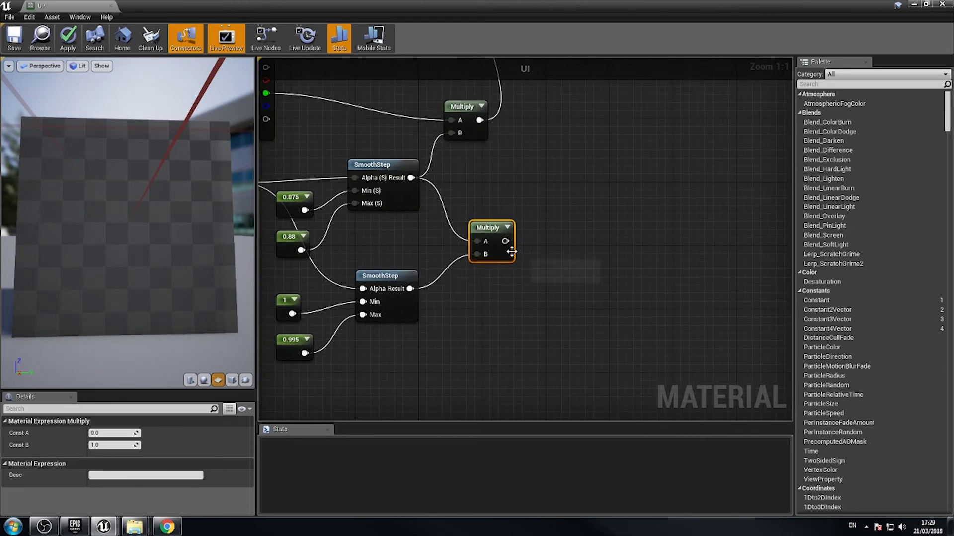
pyautogui.moveTo(506, 242); pyautogui.dragTo(488, 173)
pyautogui.moveTo(454, 138); pyautogui.dragTo(453, 134)
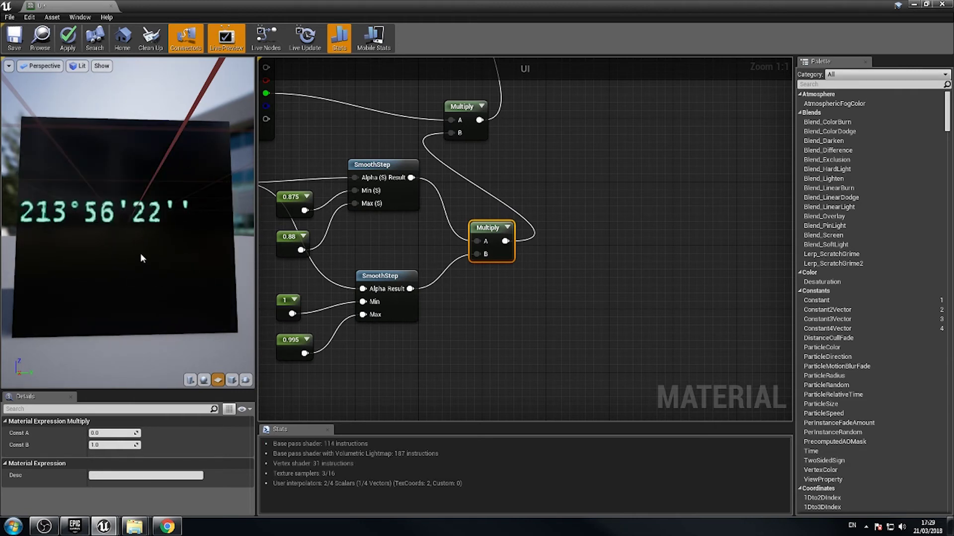
# Move the texture Multiply, colour node, colour Multiply and material output together, farther away from the mask nodes
pyautogui.scroll(-3, 652, 213)
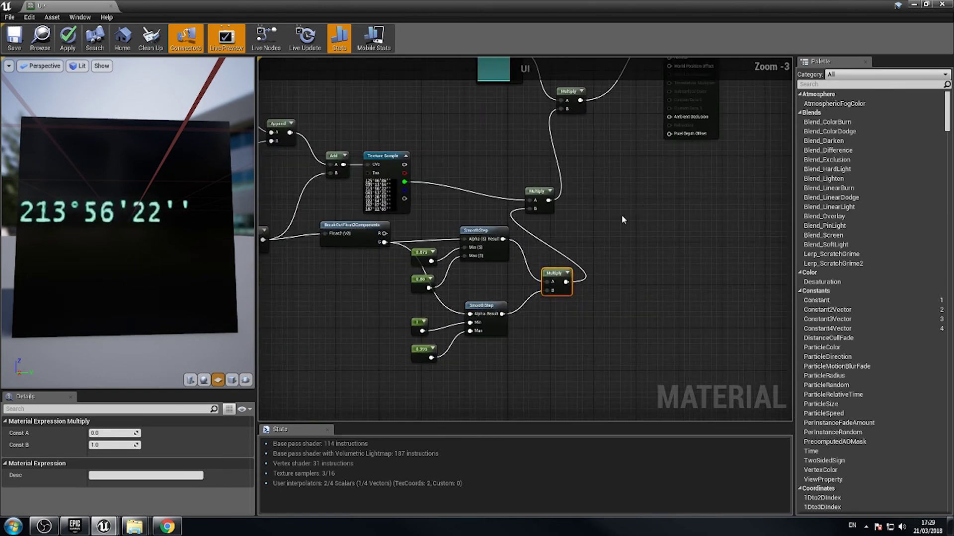
pyautogui.scroll(-2, 622, 219)
pyautogui.moveTo(582, 170); pyautogui.dragTo(543, 111)
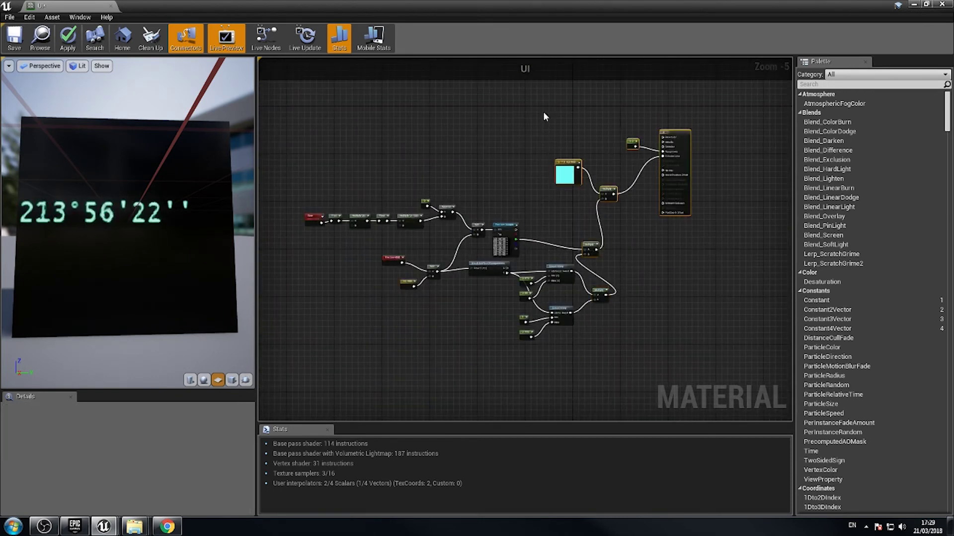
pyautogui.moveTo(566, 174); pyautogui.dragTo(652, 192)
pyautogui.moveTo(576, 236); pyautogui.dragTo(628, 138, button='right')
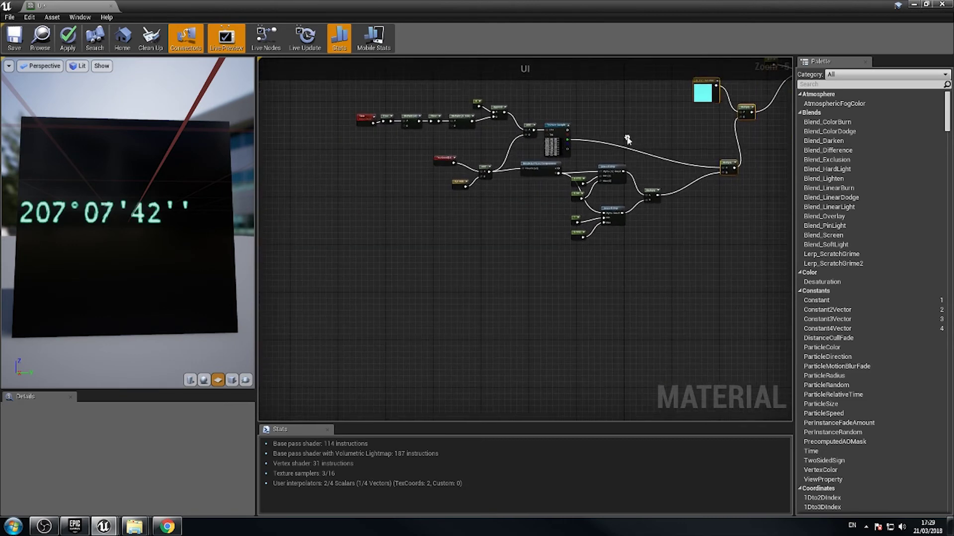
# Move the TexCoord node farther from the Add node that offsets it to make room between them
pyautogui.scroll(2, 542, 221)
pyautogui.moveTo(543, 221); pyautogui.dragTo(527, 294, button='right')
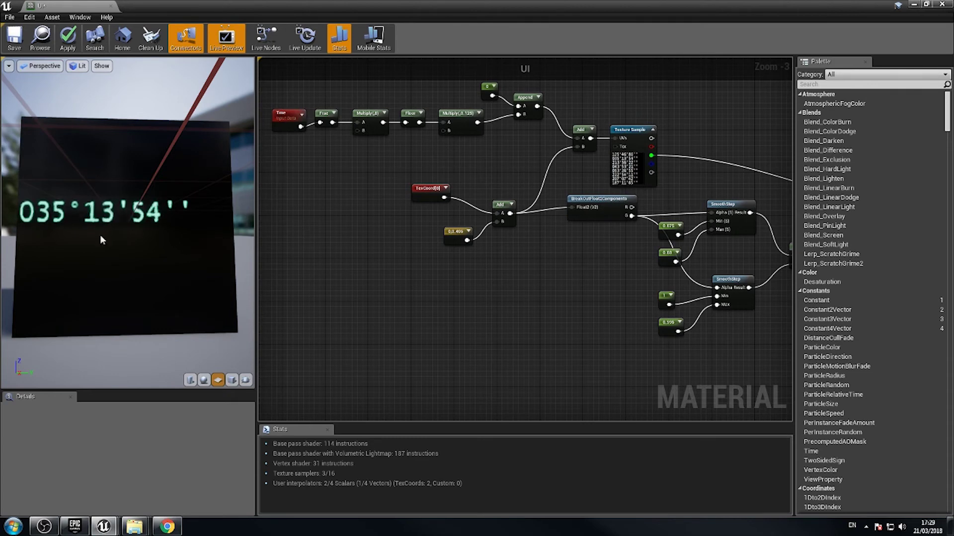
pyautogui.moveTo(376, 253); pyautogui.dragTo(440, 281, button='right')
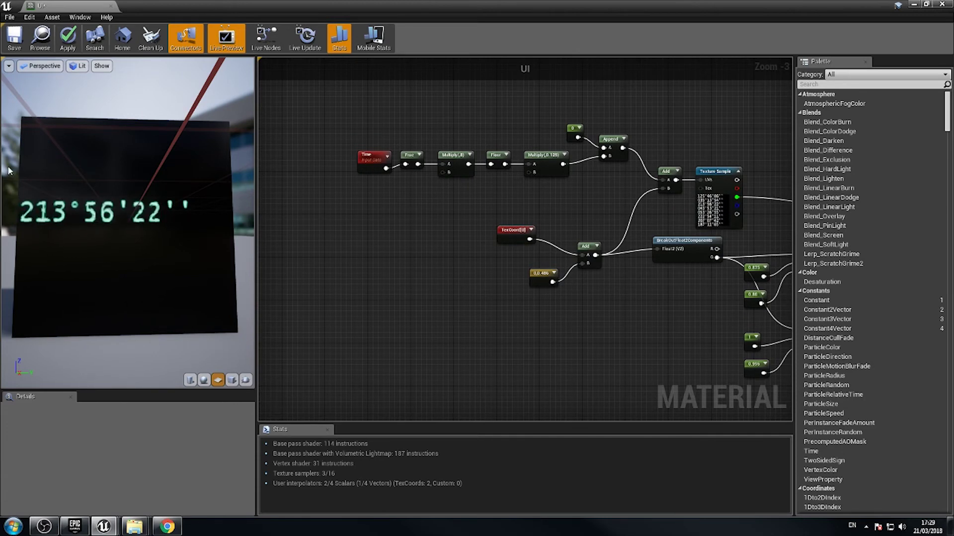
pyautogui.moveTo(581, 324); pyautogui.dragTo(600, 352, button='right')
pyautogui.scroll(3, 455, 277)
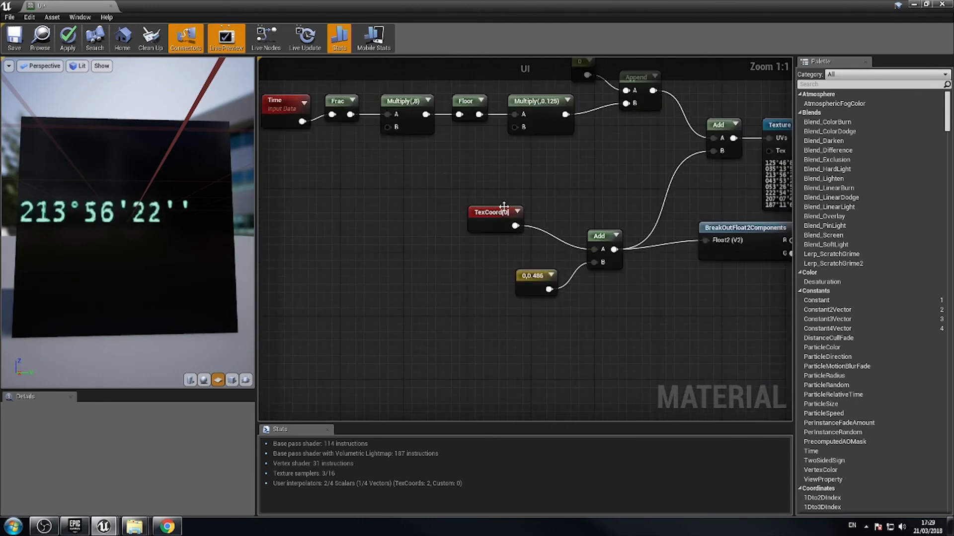
pyautogui.moveTo(504, 214); pyautogui.dragTo(480, 206)
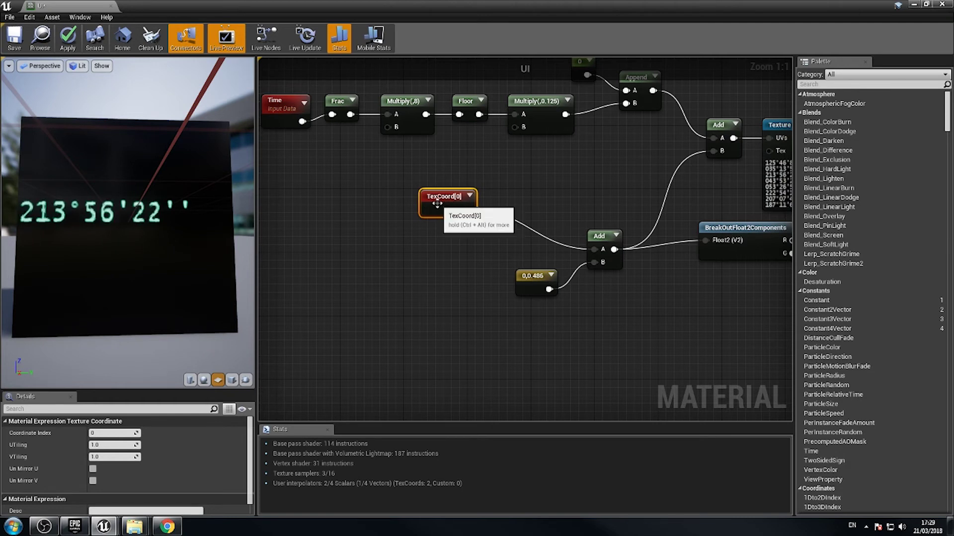
pyautogui.moveTo(441, 213); pyautogui.dragTo(378, 204)
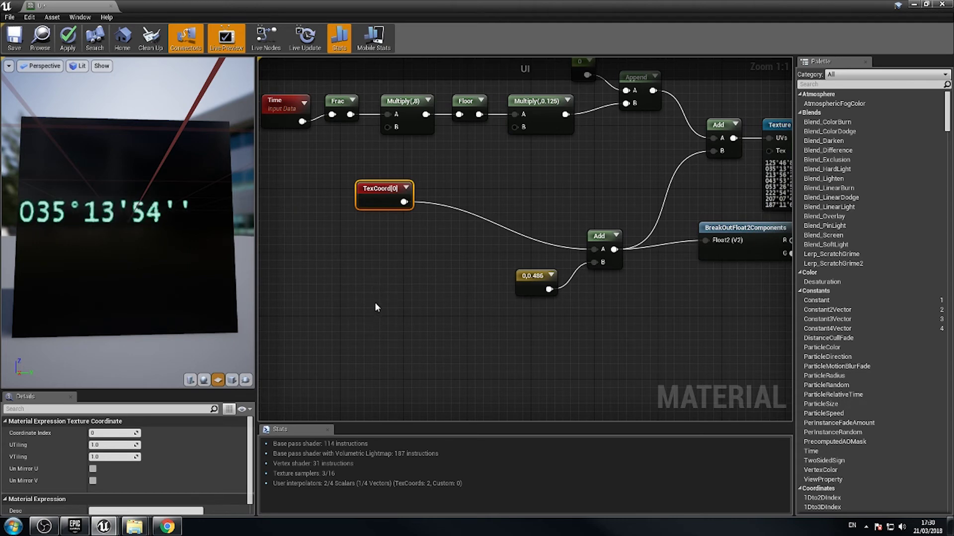
# Insert a Multiply with Const B of 3 between TexCoord and the Add's A input, and move TexCoord closer to it
pyautogui.click(420, 241)
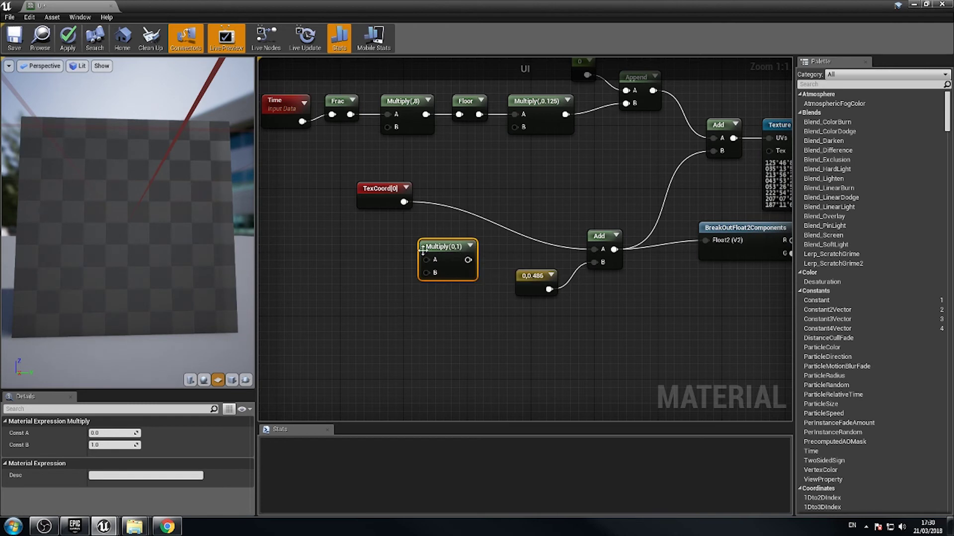
pyautogui.moveTo(403, 202); pyautogui.dragTo(472, 204)
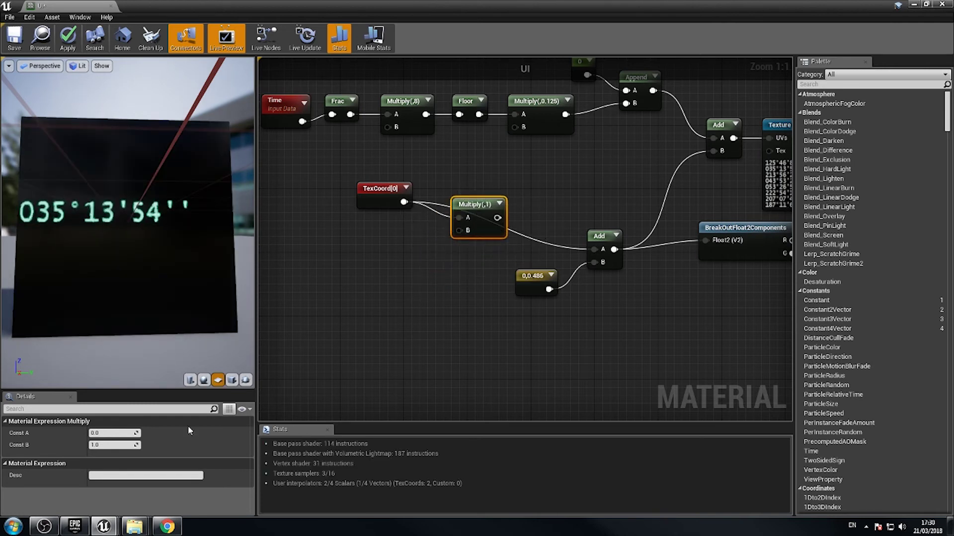
pyautogui.click(111, 445)
pyautogui.write('3')
pyautogui.press('Return')
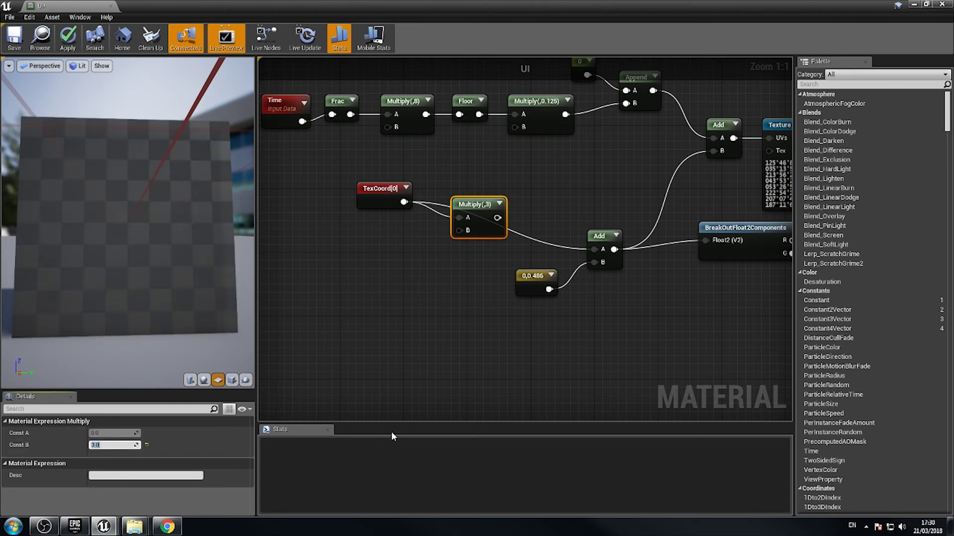
pyautogui.moveTo(497, 217)
pyautogui.mouseDown()
pyautogui.moveTo(599, 250)
pyautogui.moveTo(501, 204)
pyautogui.mouseUp()
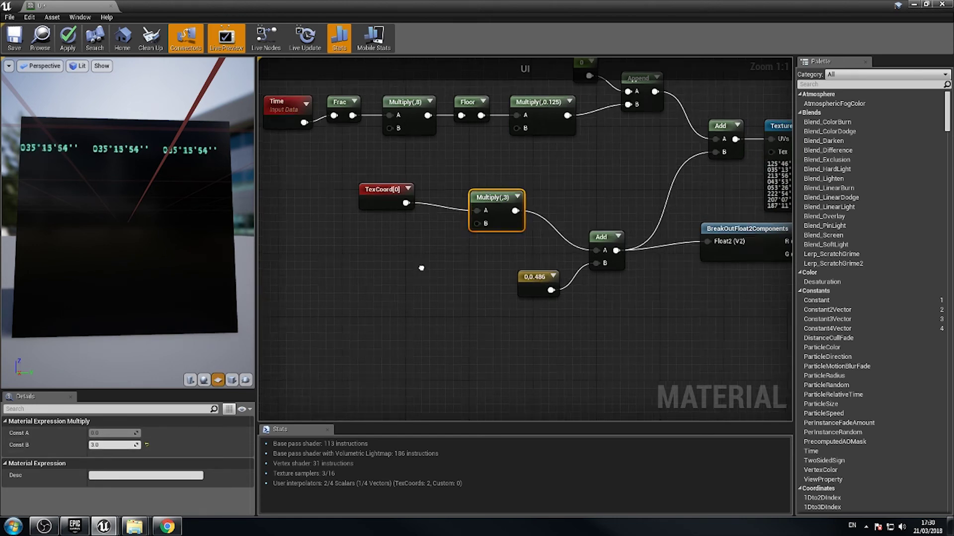
pyautogui.moveTo(389, 176); pyautogui.dragTo(452, 260, button='right')
pyautogui.moveTo(450, 272); pyautogui.dragTo(457, 288)
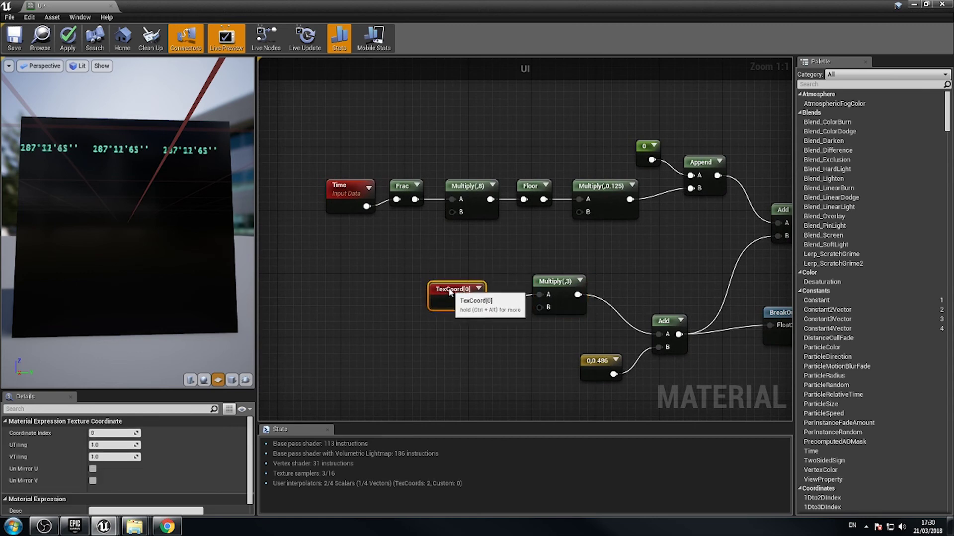
# Set the G value of the offset Constant2Vector to -1.500539 to lower the row of text
pyautogui.moveTo(613, 326); pyautogui.dragTo(518, 274, button='right')
pyautogui.click(497, 317)
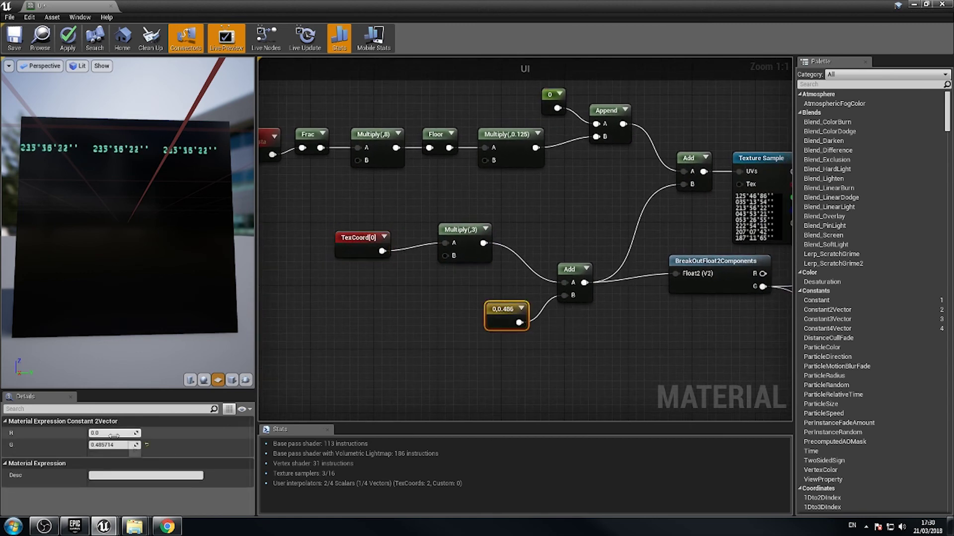
pyautogui.moveTo(114, 445)
pyautogui.mouseDown()
pyautogui.moveTo(124, 445)
pyautogui.moveTo(96, 445)
pyautogui.mouseUp()
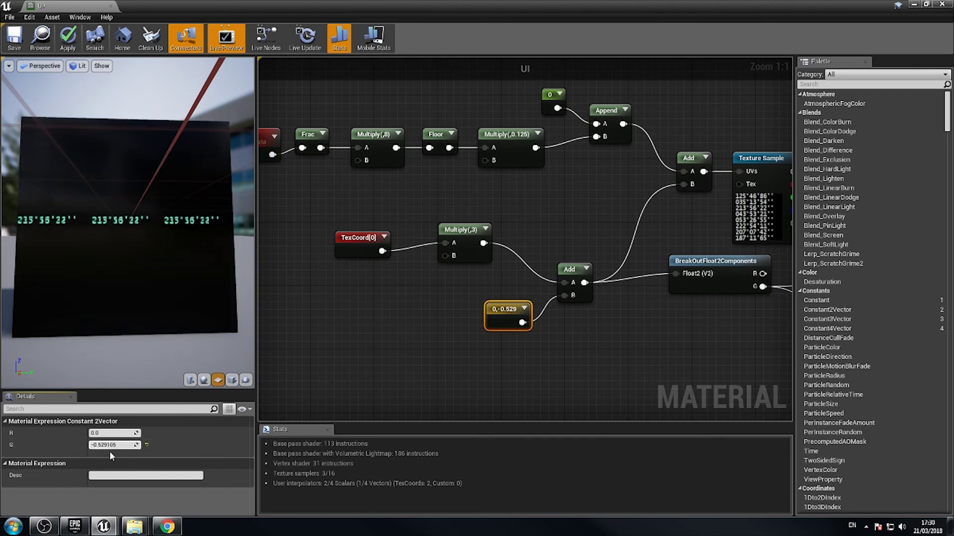
pyautogui.moveTo(112, 446)
pyautogui.mouseDown()
pyautogui.moveTo(99, 445)
pyautogui.moveTo(114, 445)
pyautogui.mouseUp()
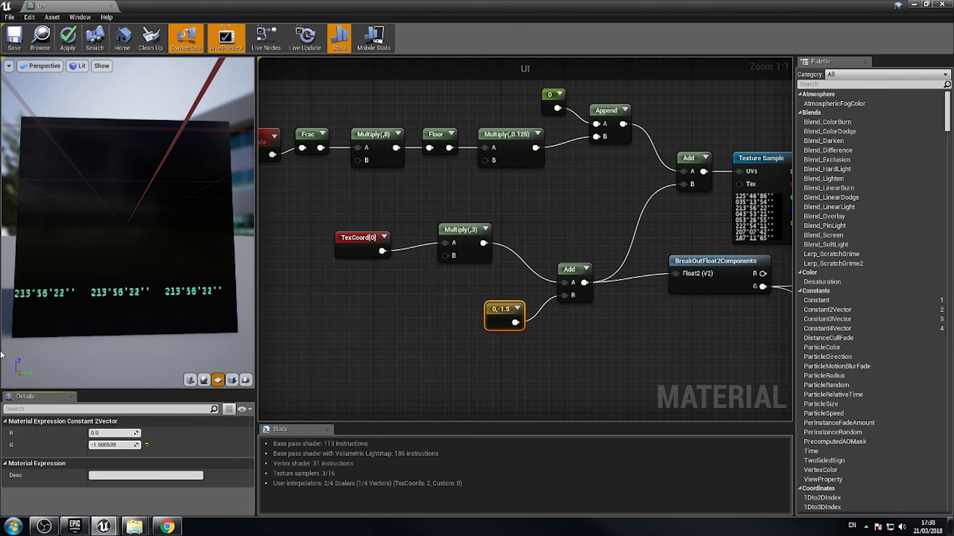
pyautogui.moveTo(621, 352); pyautogui.dragTo(359, 372, button='right')
pyautogui.scroll(-3, 475, 361)
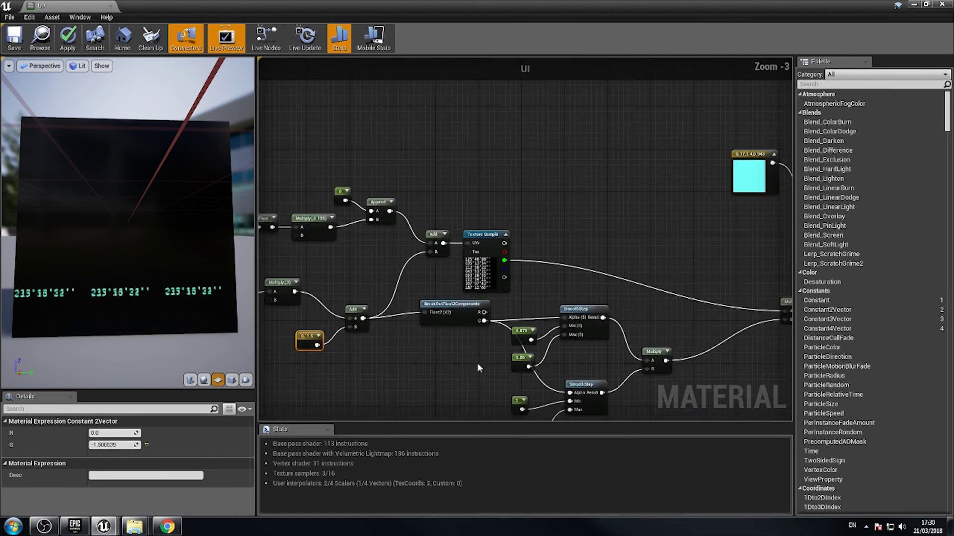
pyautogui.moveTo(479, 365); pyautogui.dragTo(524, 208, button='right')
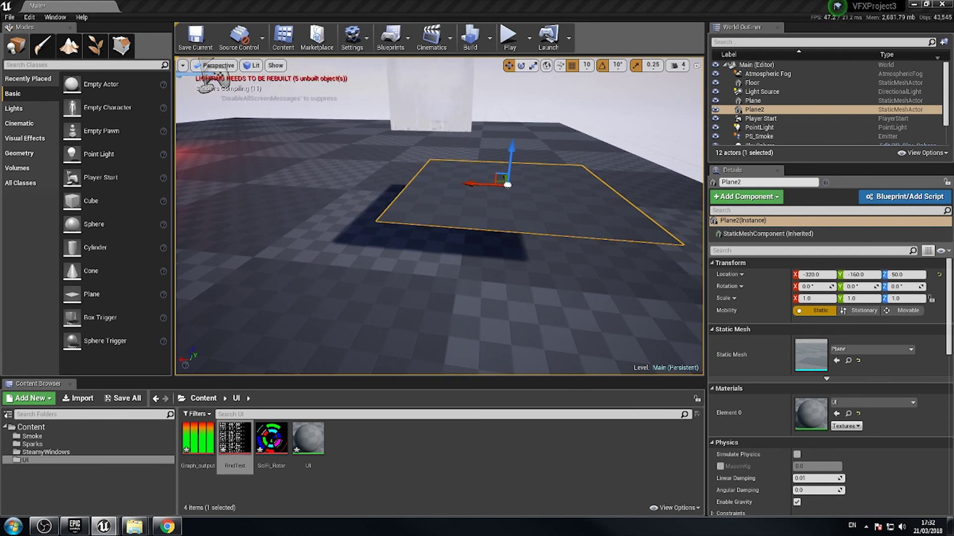
# Place the material editor window over the level editor and check the text's position on the preview plane
pyautogui.moveTo(953, 169); pyautogui.dragTo(582, 86)
pyautogui.moveTo(519, 261); pyautogui.dragTo(808, 355, button='right')
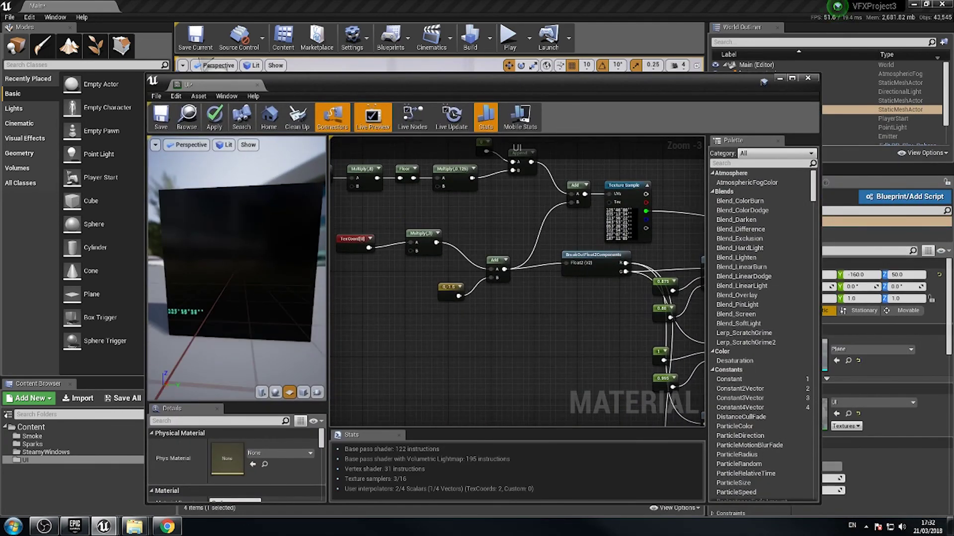
pyautogui.moveTo(202, 318); pyautogui.dragTo(239, 287)
pyautogui.scroll(4, 203, 318)
pyautogui.scroll(-5, 206, 316)
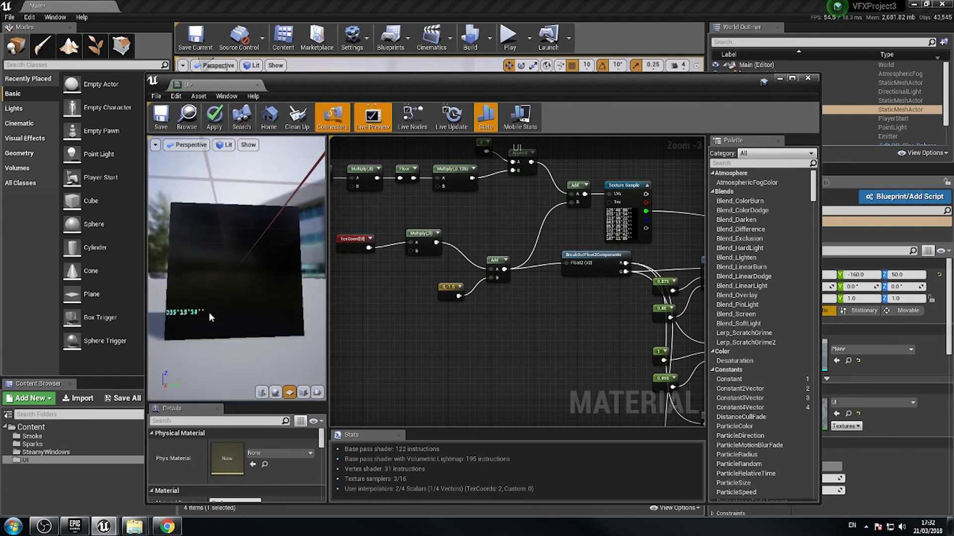
pyautogui.scroll(1, 208, 313)
pyautogui.moveTo(207, 314); pyautogui.dragTo(201, 349)
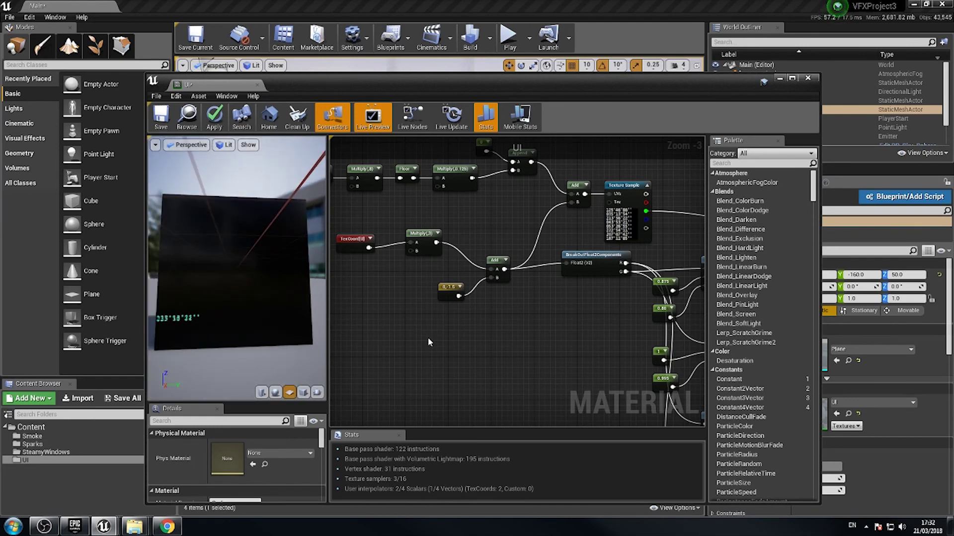
# Set the offset Constant2Vector to R -1.424201 and G -0.856059 to move the text toward the plane's interior
pyautogui.moveTo(429, 342); pyautogui.dragTo(503, 327, button='right')
pyautogui.click(522, 273)
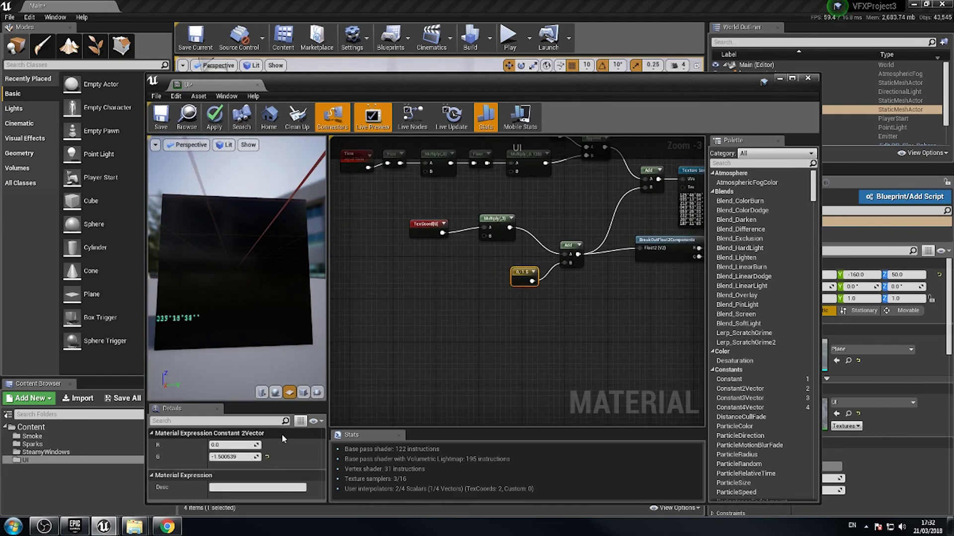
pyautogui.moveTo(224, 445); pyautogui.dragTo(192, 446)
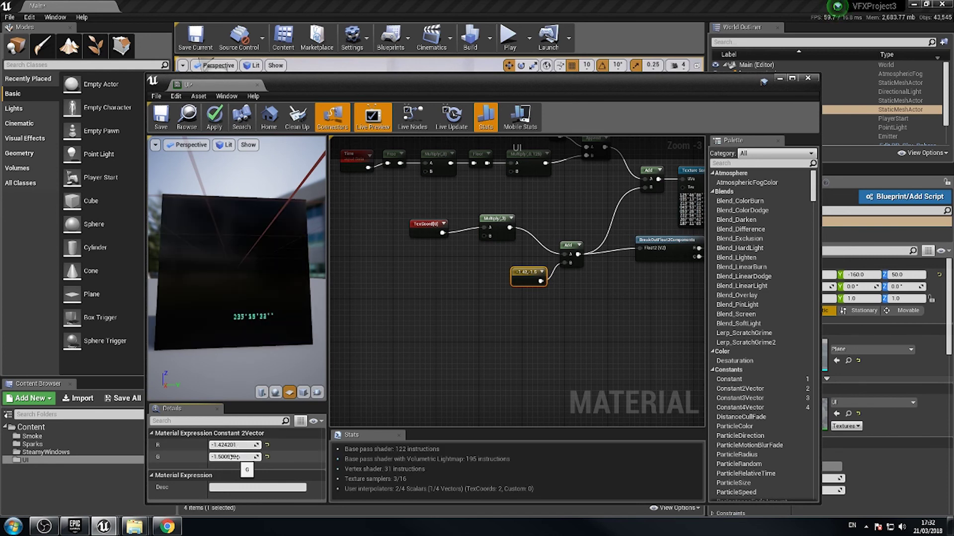
pyautogui.moveTo(234, 457); pyautogui.dragTo(249, 457)
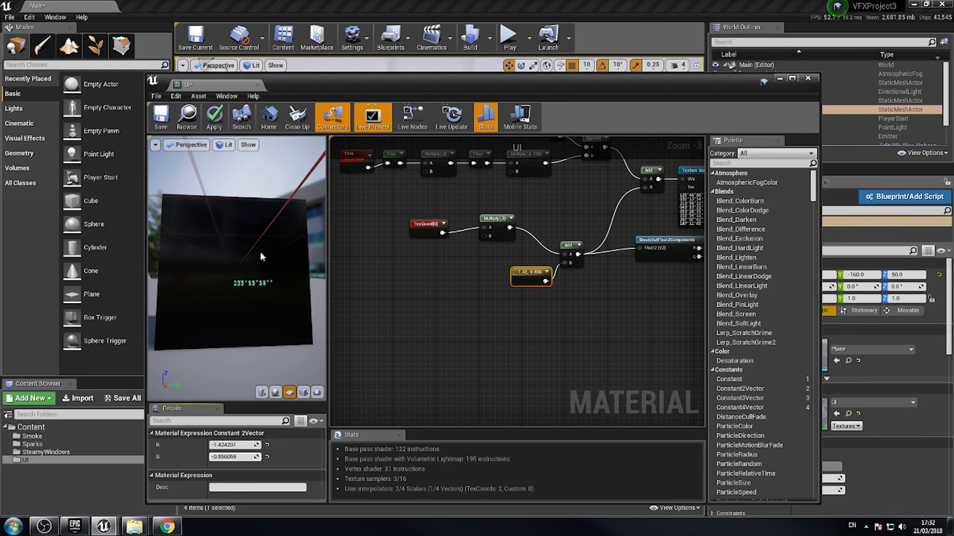
# Widen the material preview and maximize the material editor window to inspect the turquoise text up close
pyautogui.moveTo(249, 282); pyautogui.dragTo(419, 268)
pyautogui.scroll(8, 248, 282)
pyautogui.moveTo(308, 313)
pyautogui.mouseDown()
pyautogui.moveTo(298, 308)
pyautogui.moveTo(309, 312)
pyautogui.mouseUp()
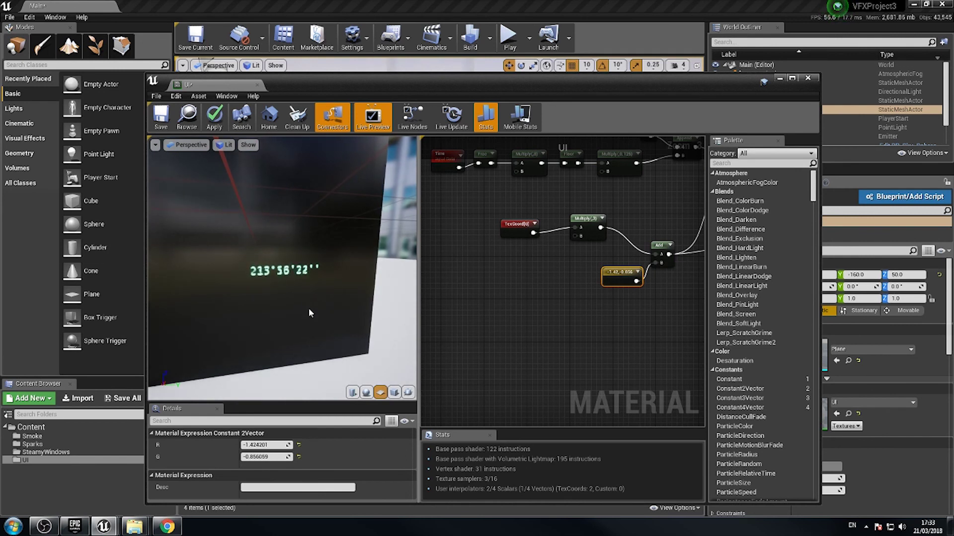
pyautogui.click(793, 79)
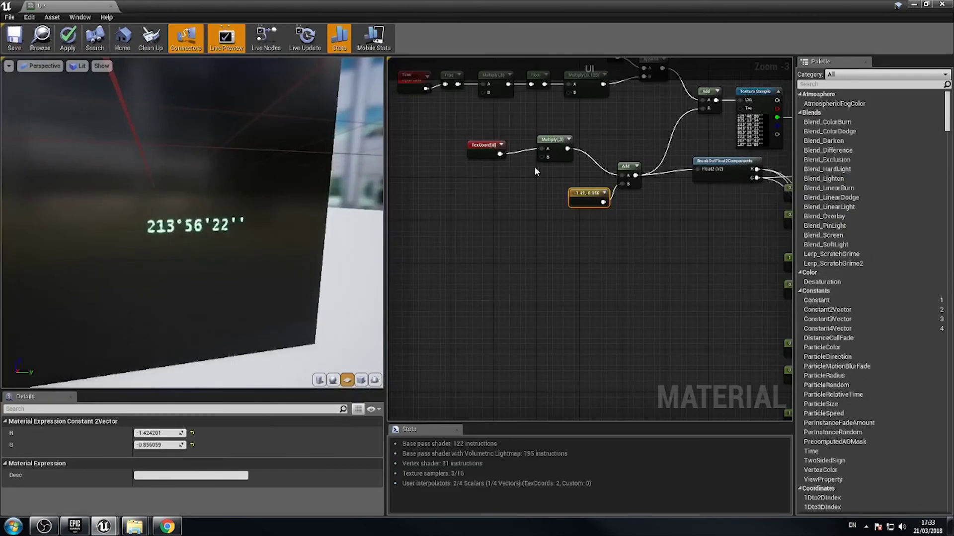
pyautogui.moveTo(243, 262); pyautogui.dragTo(236, 223)
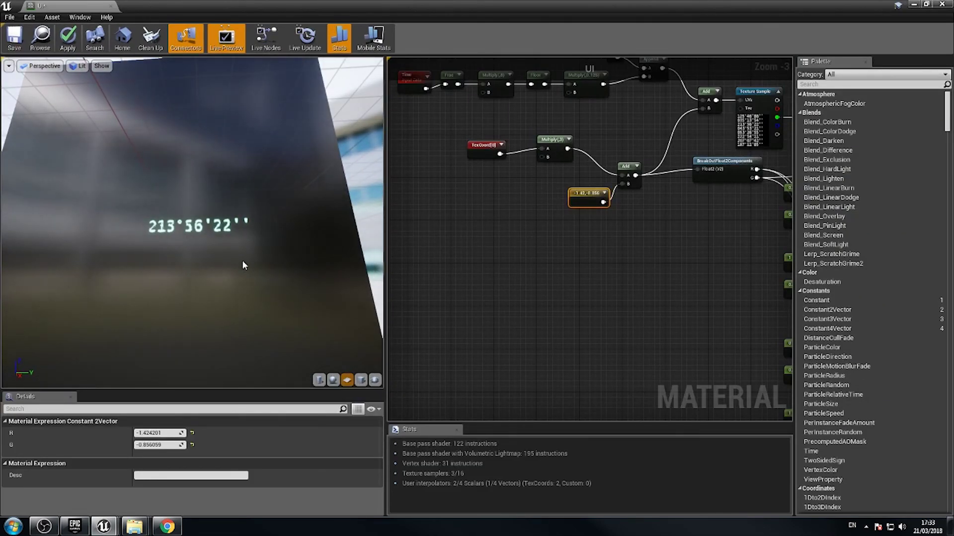